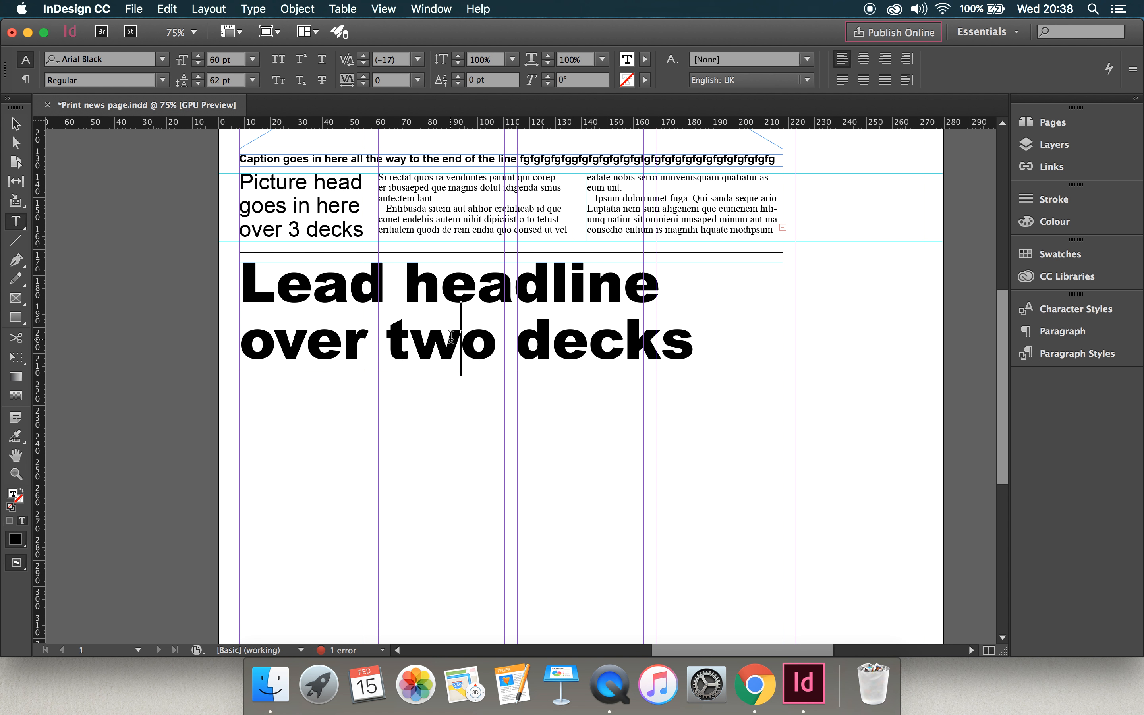
Create a paragraph style named Lead headline from the two-deck headline text, and deselect the headline.
{"action": "key", "text": "super"}
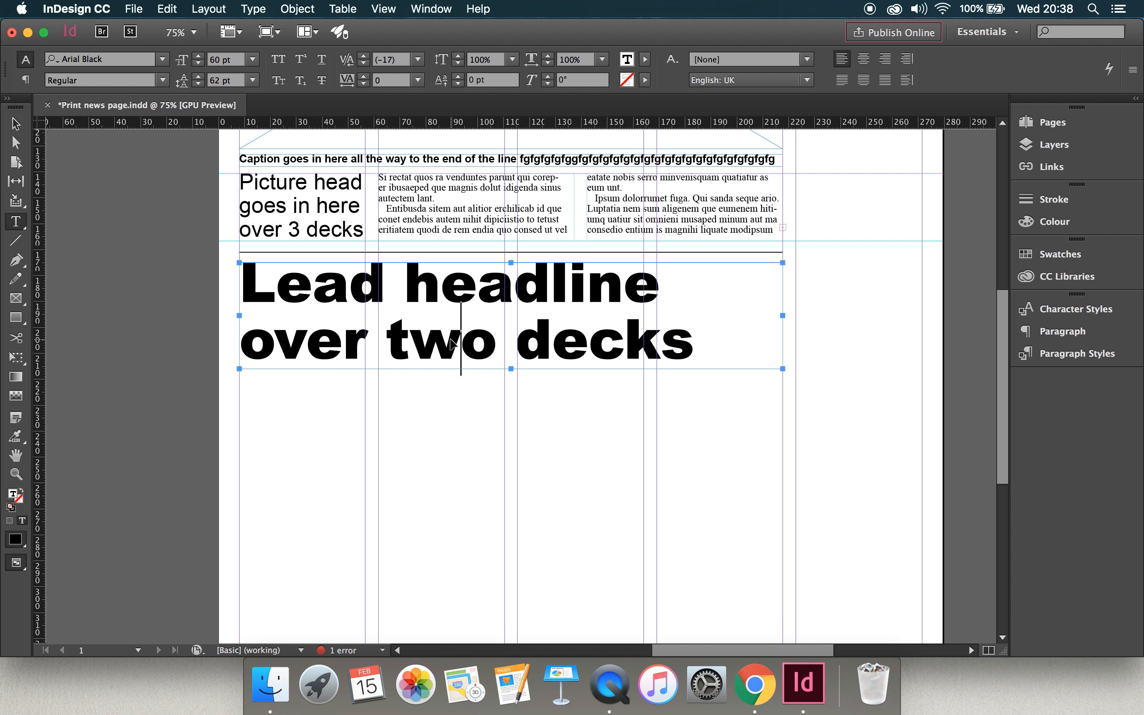
{"action": "key", "text": "super+a"}
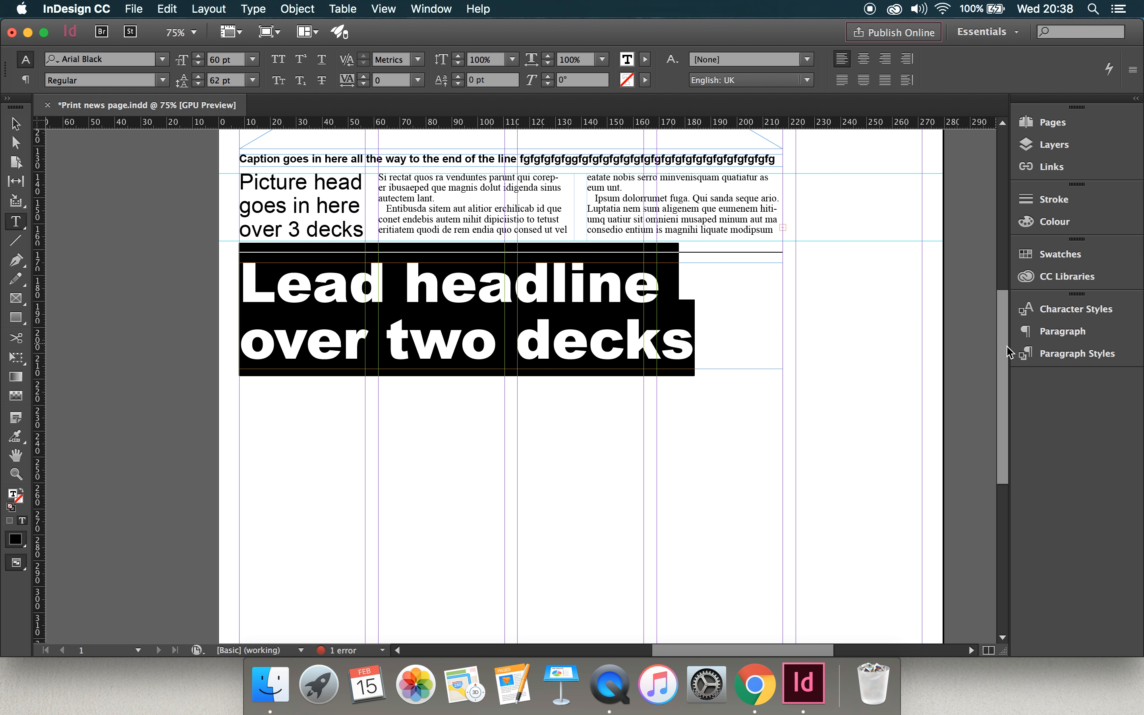
{"action": "left_click", "coordinate": [1068, 353]}
{"action": "left_click", "coordinate": [964, 481]}
{"action": "double_click", "coordinate": [903, 426]}
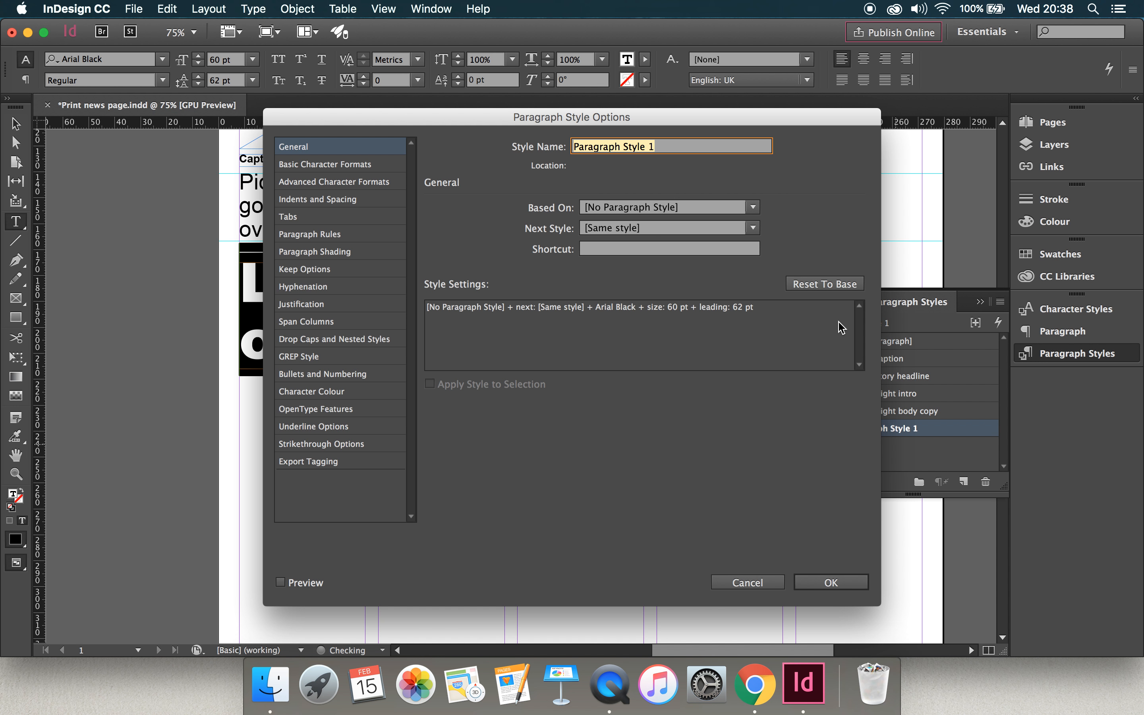
{"action": "type", "text": "Lead headline"}
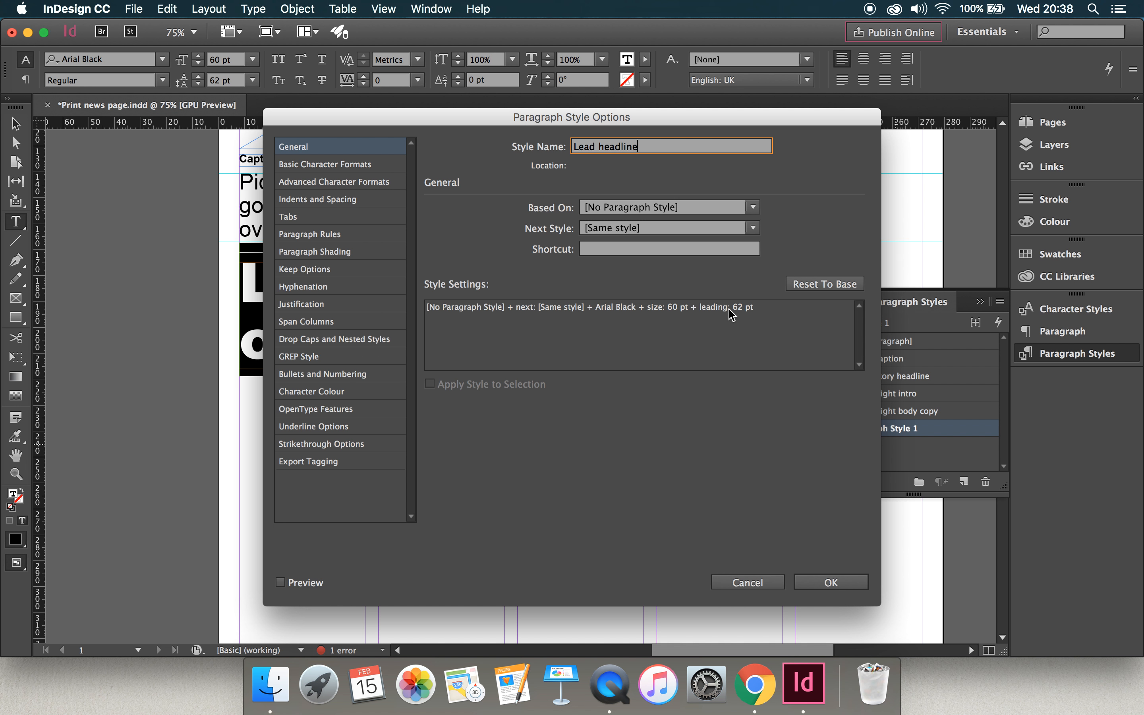
{"action": "left_click", "coordinate": [834, 581]}
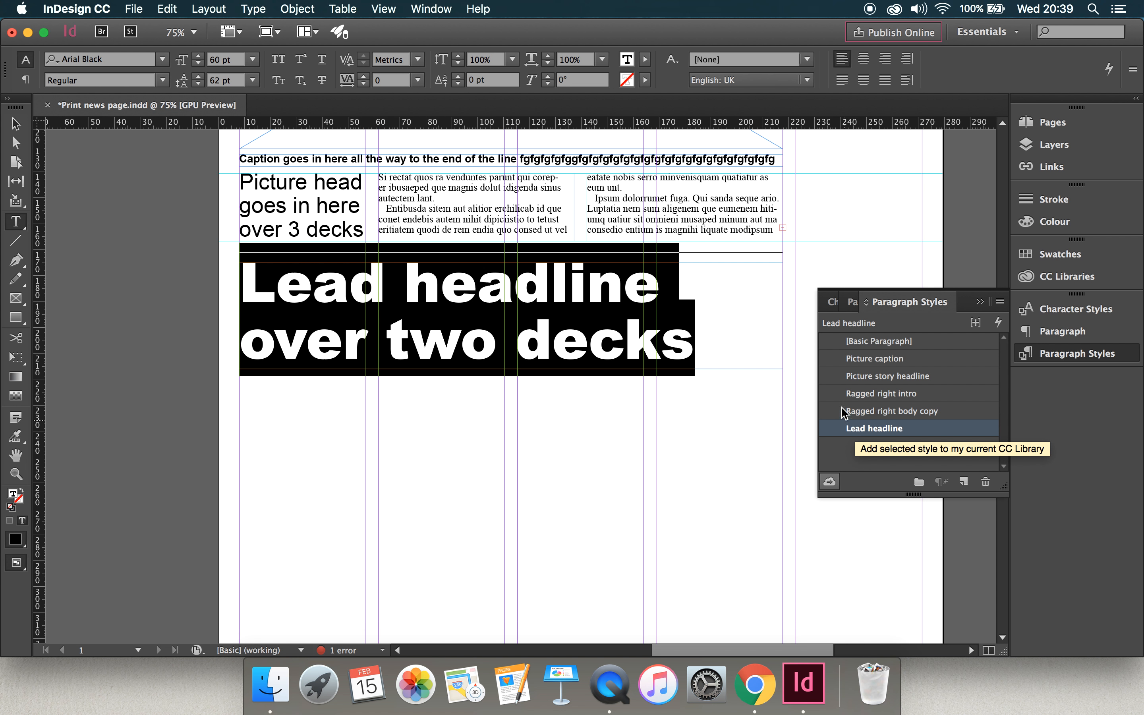
{"action": "left_click", "coordinate": [15, 124]}
{"action": "left_click", "coordinate": [172, 227]}
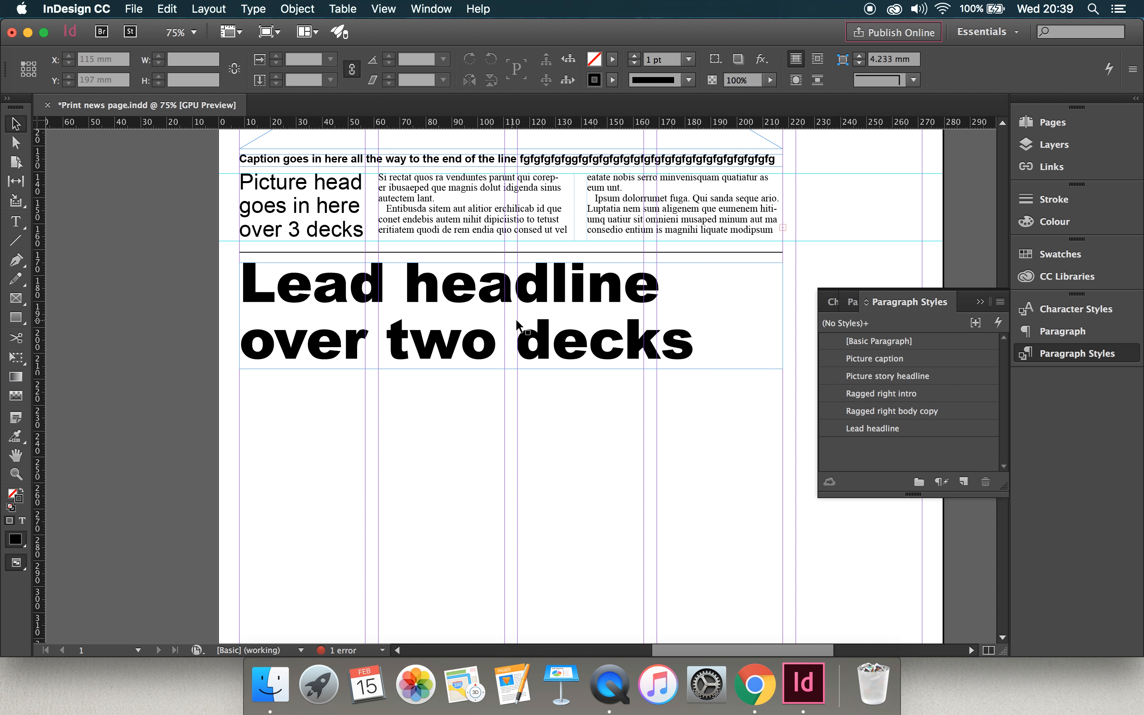
{"action": "left_click", "coordinate": [978, 305]}
Draw a four-column-wide text frame about 210 mm by 109 mm below the lead headline, leaving a small gap beneath the headline frame.
{"action": "scroll", "coordinate": [802, 308], "scroll_direction": "down", "scroll_amount": 3}
{"action": "scroll", "coordinate": [802, 308], "scroll_direction": "up", "scroll_amount": 8}
{"action": "scroll", "coordinate": [802, 308], "scroll_direction": "down", "scroll_amount": 5}
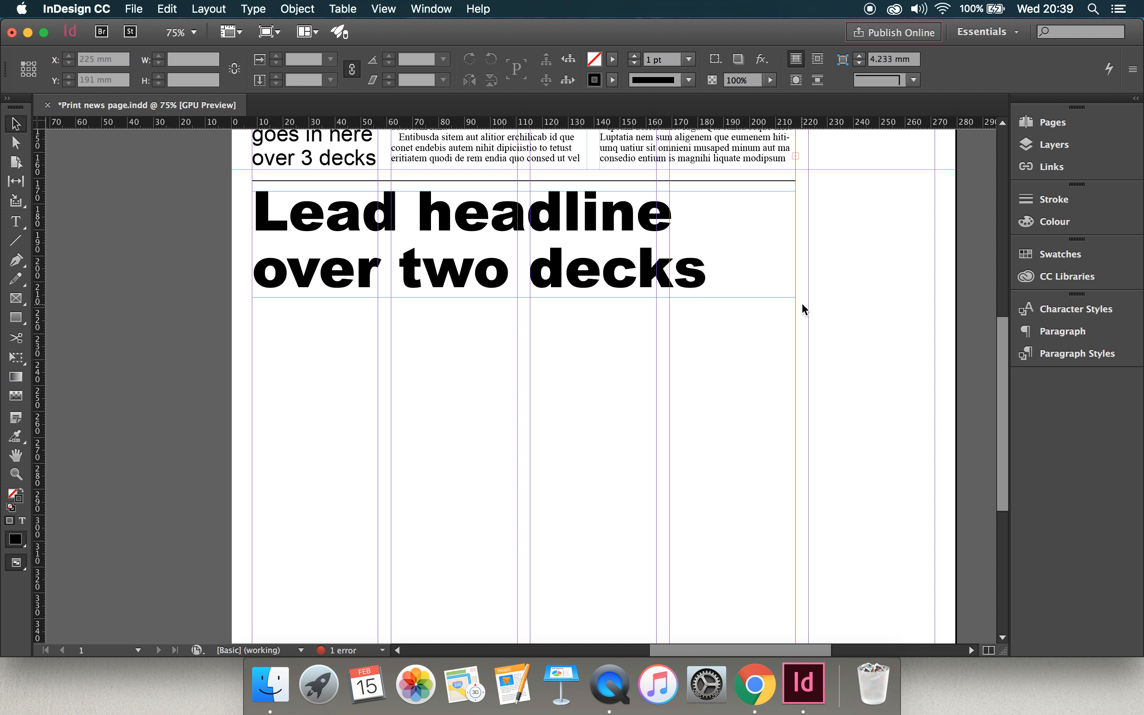
{"action": "left_click", "coordinate": [20, 221]}
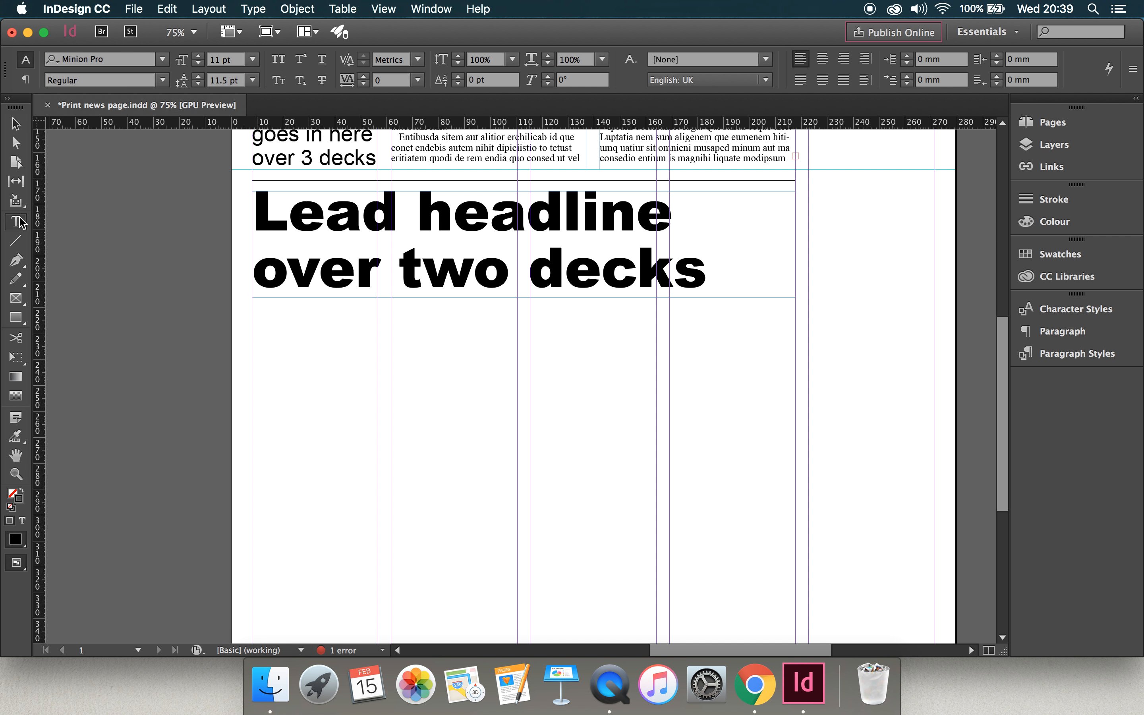
{"action": "left_click_drag", "start_coordinate": [253, 298], "coordinate": [794, 586]}
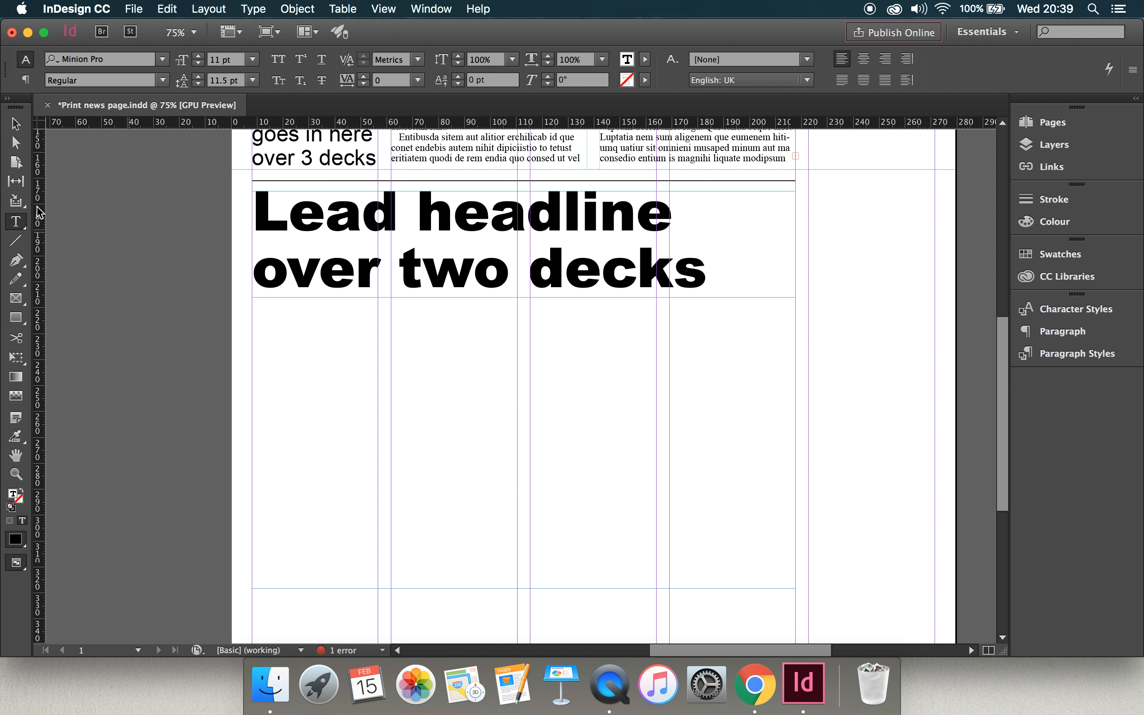
{"action": "left_click", "coordinate": [15, 127]}
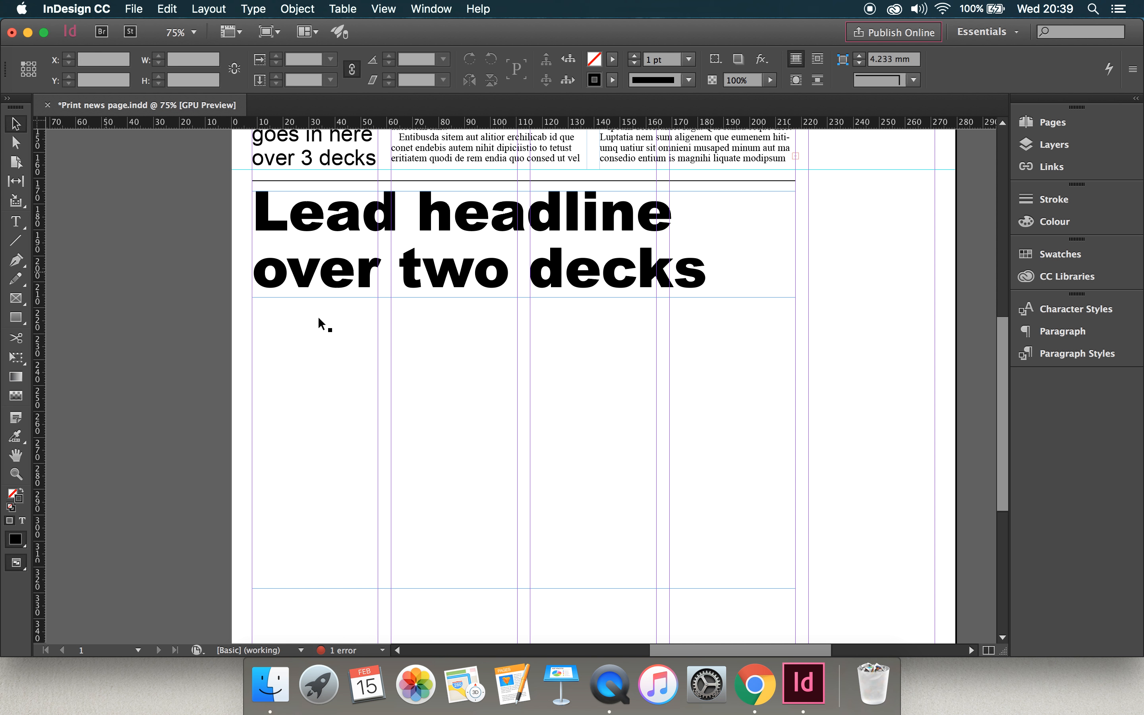
{"action": "left_click_drag", "start_coordinate": [525, 300], "coordinate": [524, 305]}
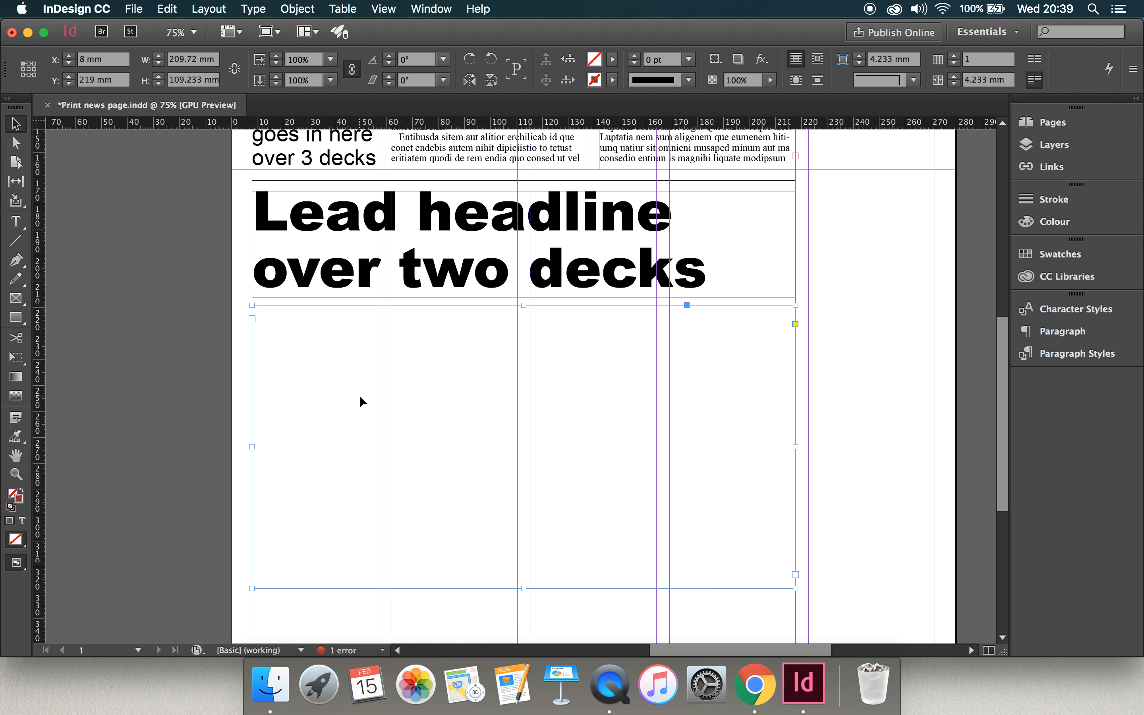
Examine the new empty frame's position against the lead headline, the picture story above and the space below.
{"action": "scroll", "coordinate": [359, 397], "scroll_direction": "down", "scroll_amount": 10}
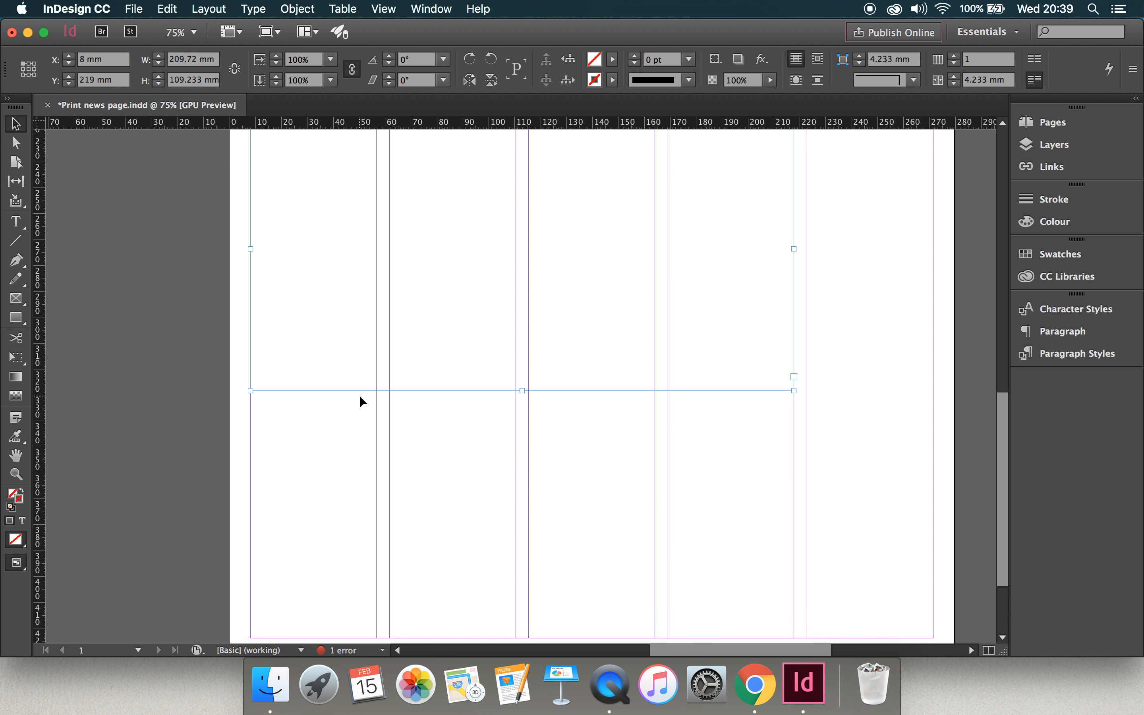
{"action": "scroll", "coordinate": [359, 397], "scroll_direction": "up", "scroll_amount": 7}
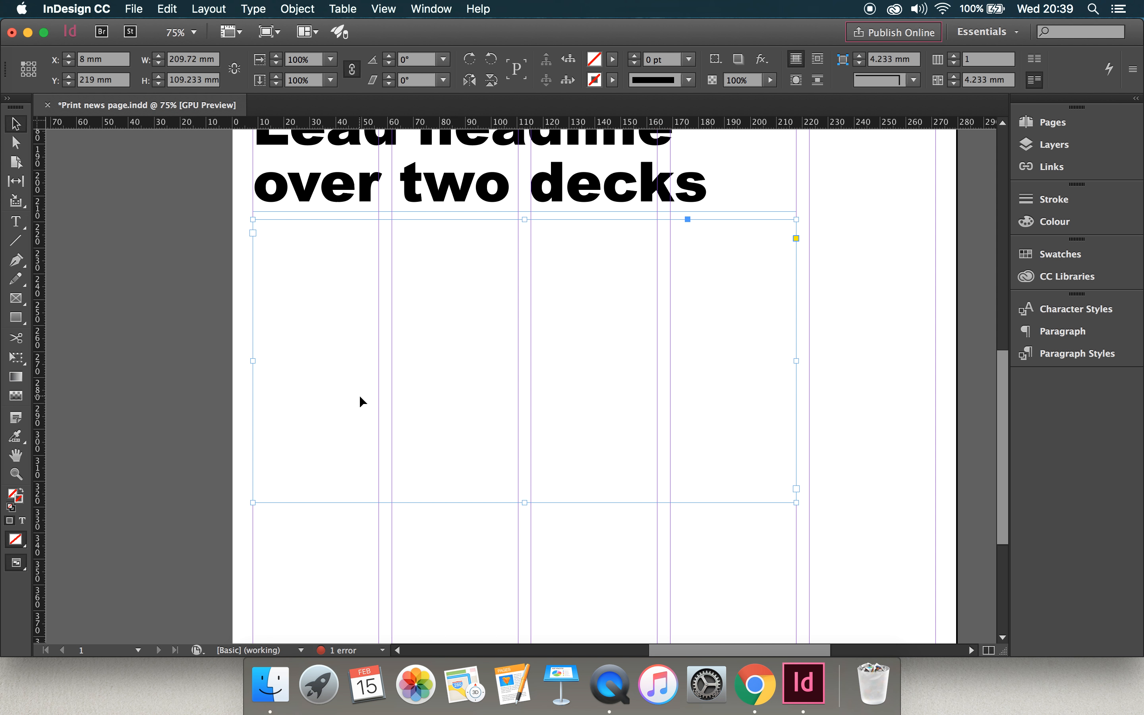
{"action": "scroll", "coordinate": [415, 265], "scroll_direction": "up", "scroll_amount": 3}
{"action": "scroll", "coordinate": [414, 265], "scroll_direction": "down", "scroll_amount": 3}
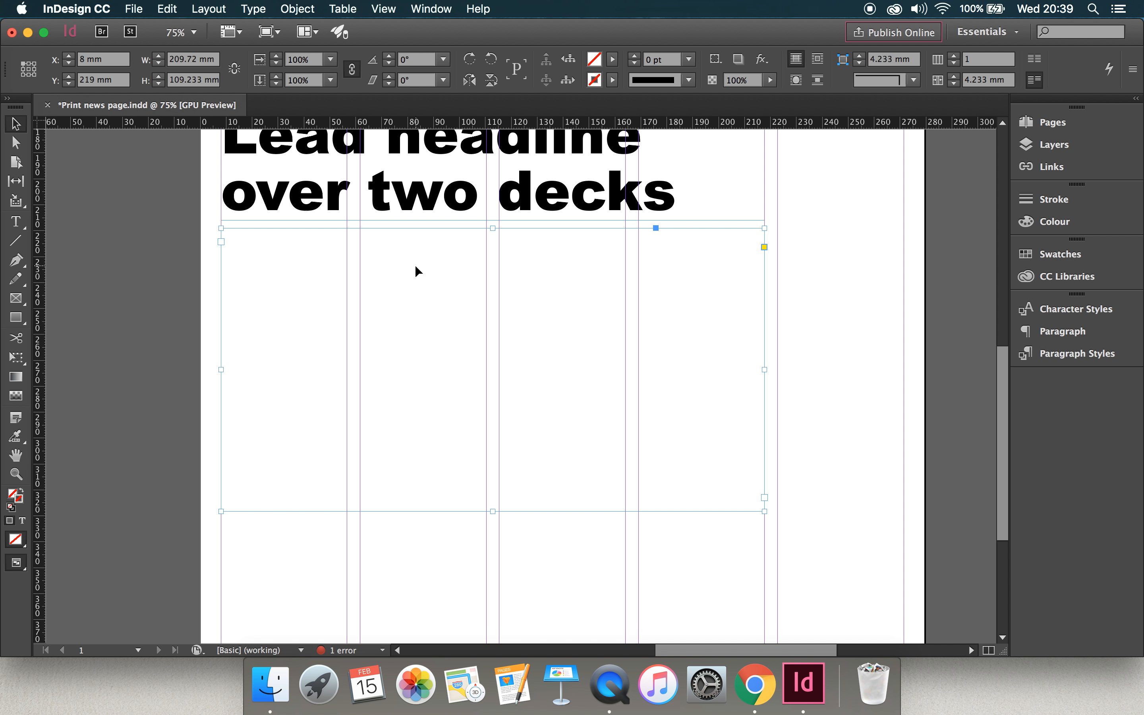
{"action": "scroll", "coordinate": [414, 265], "scroll_direction": "up", "scroll_amount": 4}
{"action": "scroll", "coordinate": [414, 264], "scroll_direction": "down", "scroll_amount": 1}
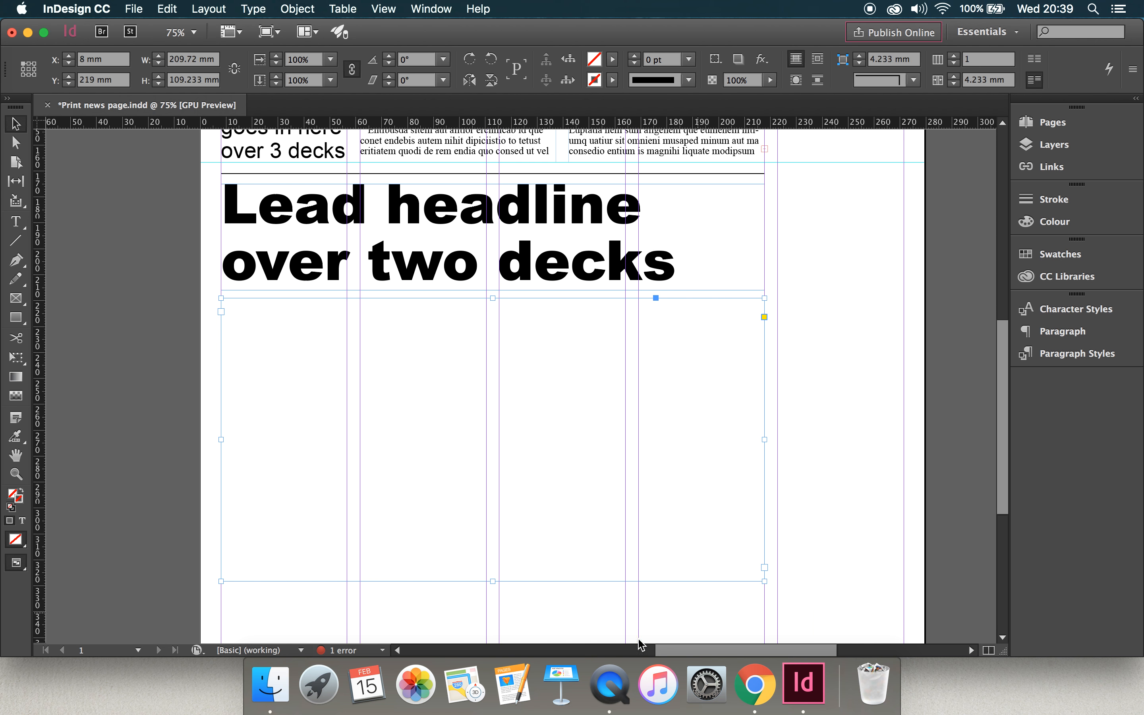
{"action": "scroll", "coordinate": [478, 431], "scroll_direction": "up", "scroll_amount": 10}
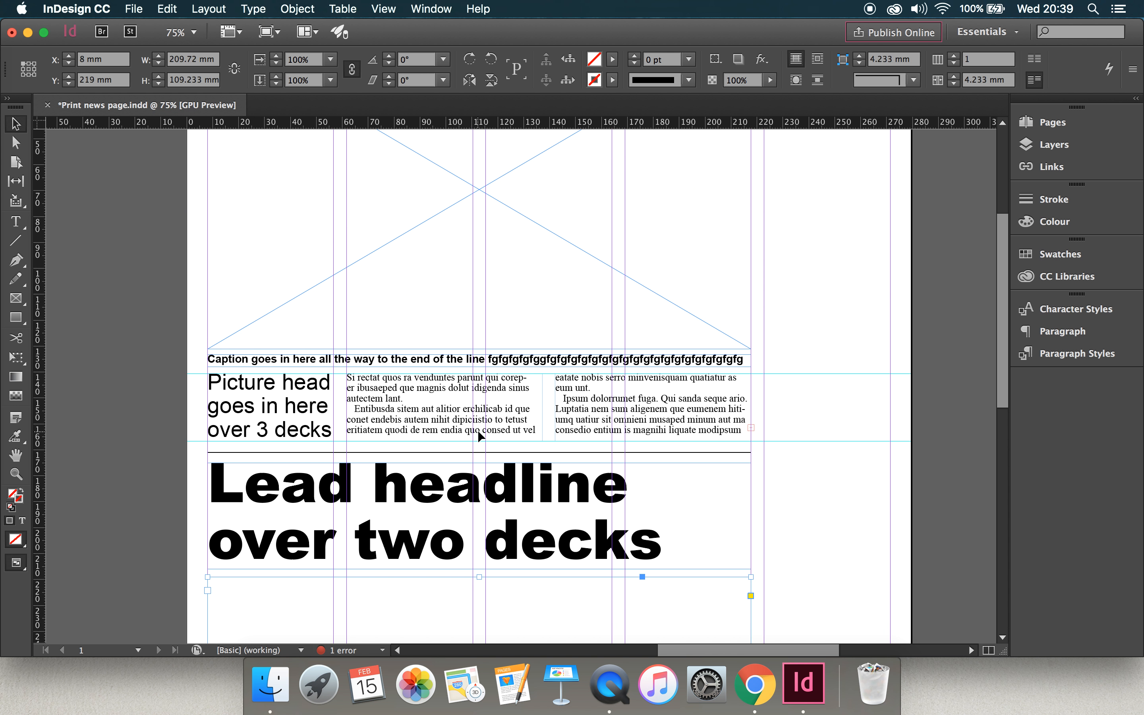
{"action": "scroll", "coordinate": [478, 432], "scroll_direction": "down", "scroll_amount": 10}
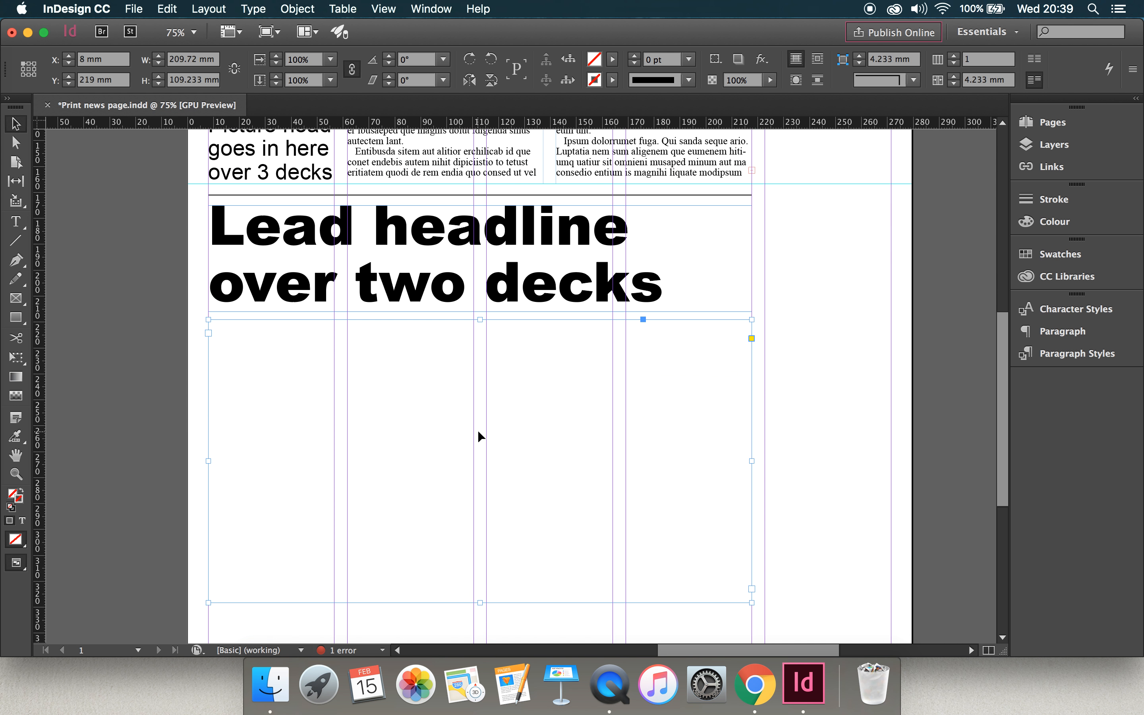
{"action": "scroll", "coordinate": [477, 429], "scroll_direction": "up", "scroll_amount": 1}
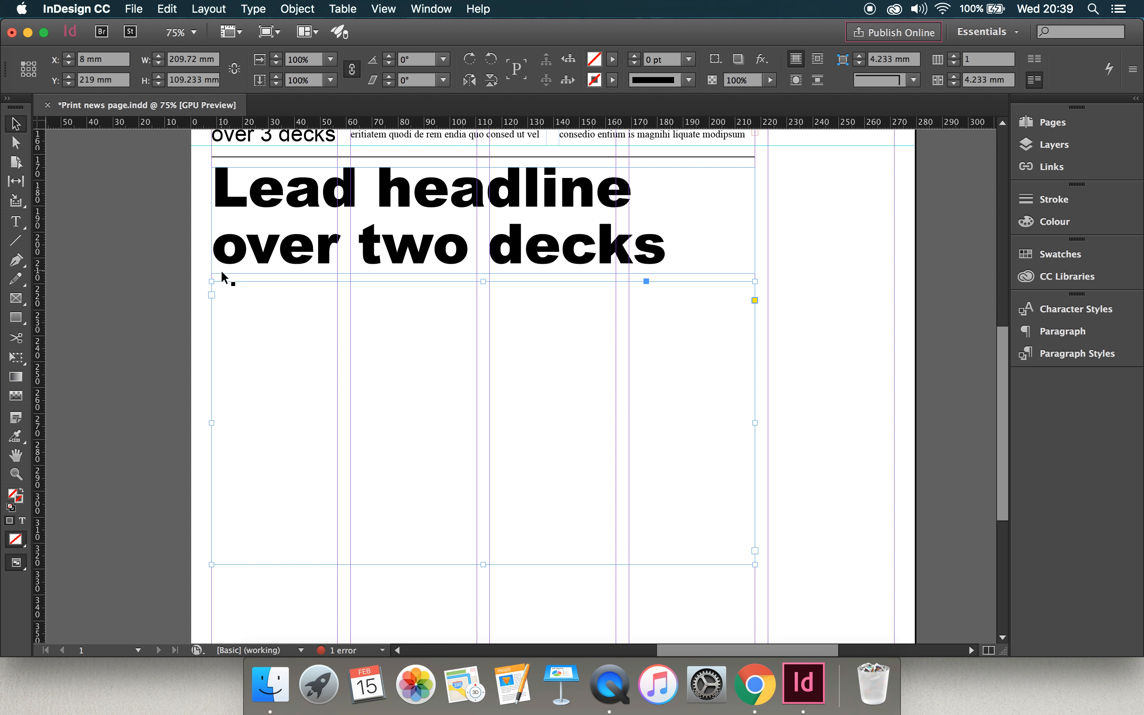
{"action": "scroll", "coordinate": [529, 378], "scroll_direction": "up", "scroll_amount": 5}
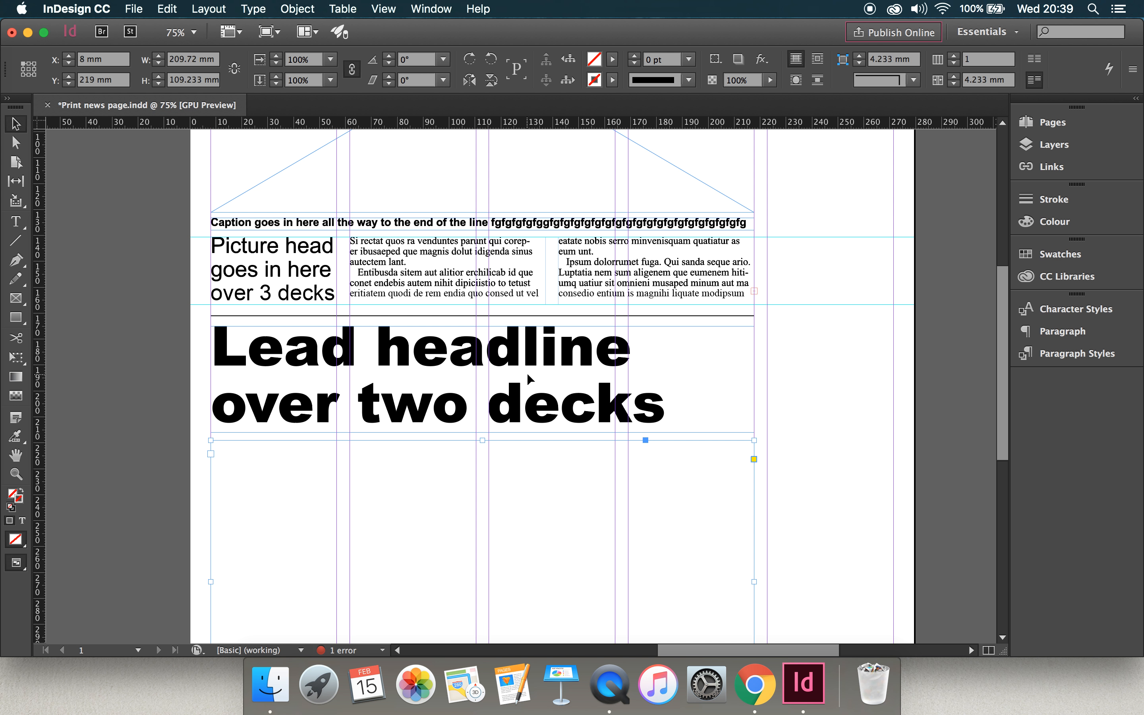
{"action": "scroll", "coordinate": [510, 506], "scroll_direction": "down", "scroll_amount": 5}
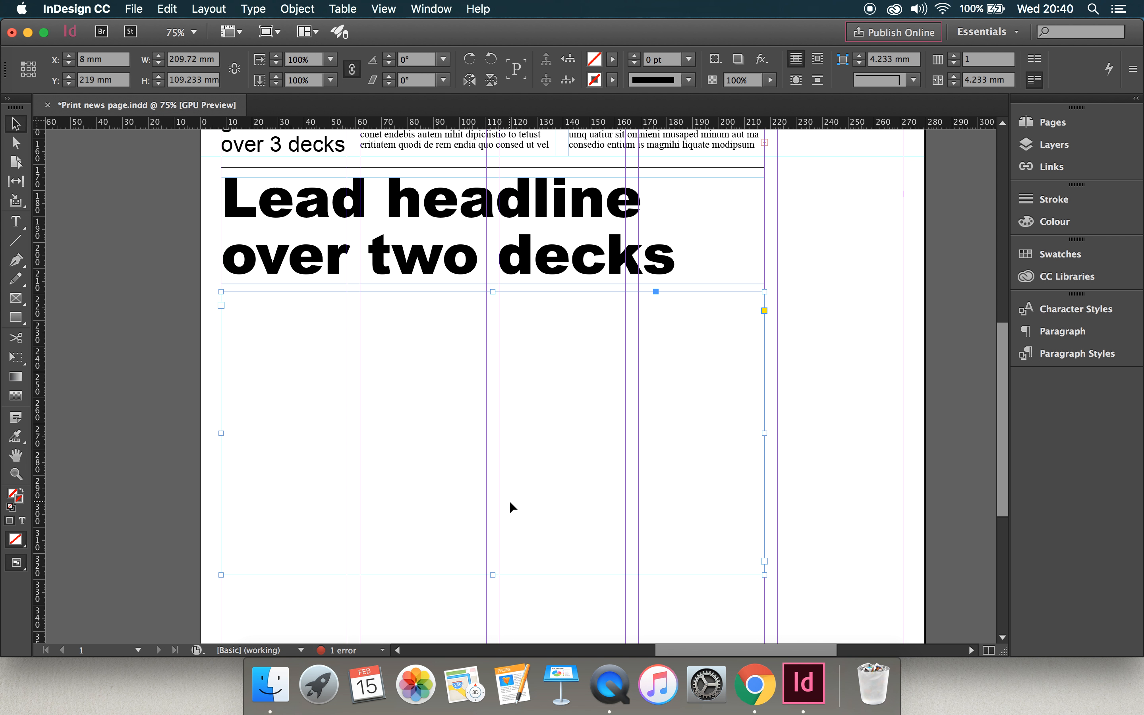
Divide the empty text frame into 4 columns with a 5 mm gutter.
{"action": "left_click", "coordinate": [955, 57]}
{"action": "left_click", "coordinate": [956, 57]}
{"action": "left_click", "coordinate": [955, 57]}
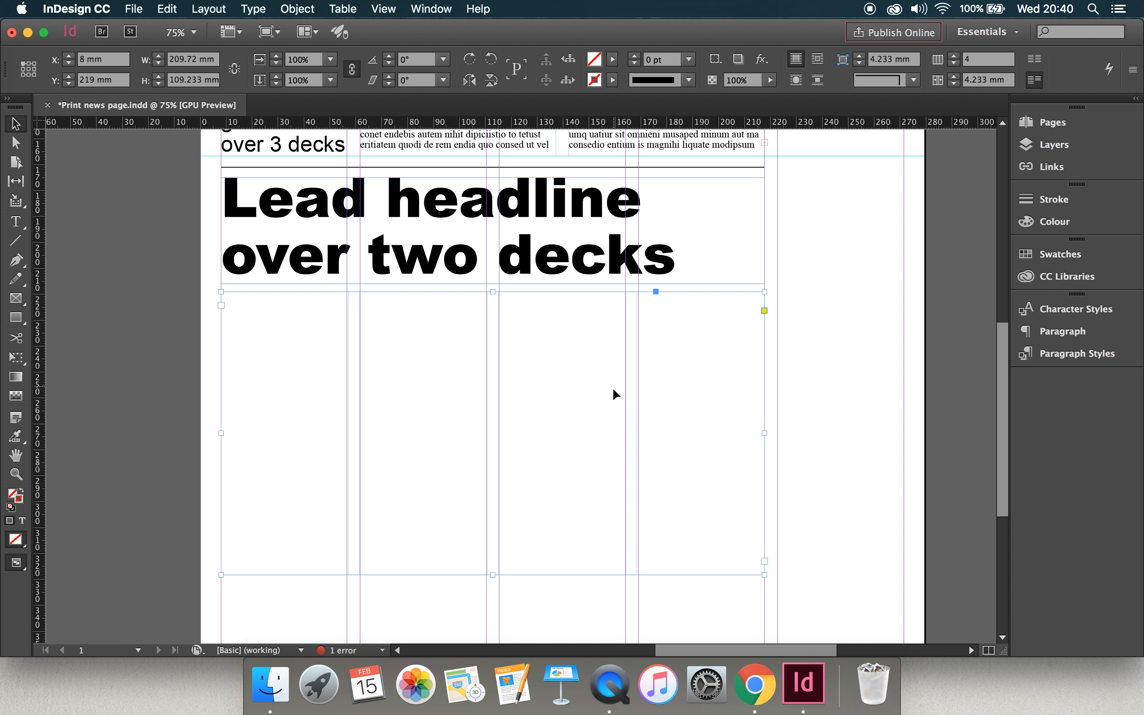
{"action": "left_click", "coordinate": [954, 77]}
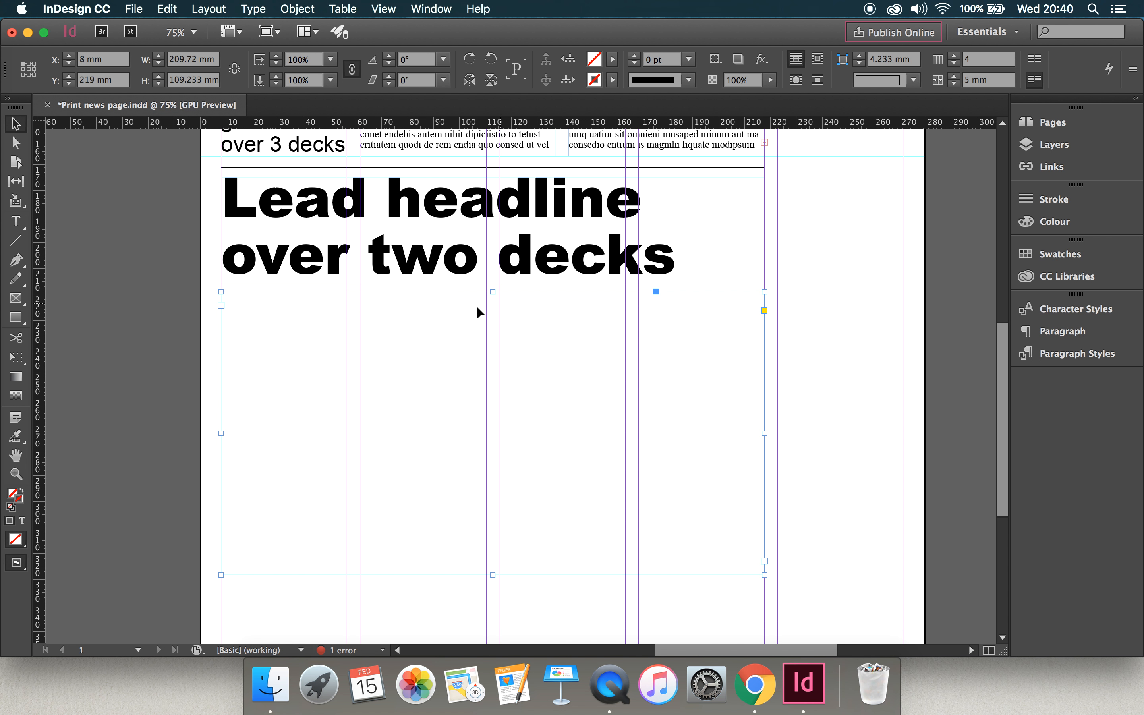
Fill the four-column frame under the lead headline with placeholder text.
{"action": "double_click", "coordinate": [302, 331]}
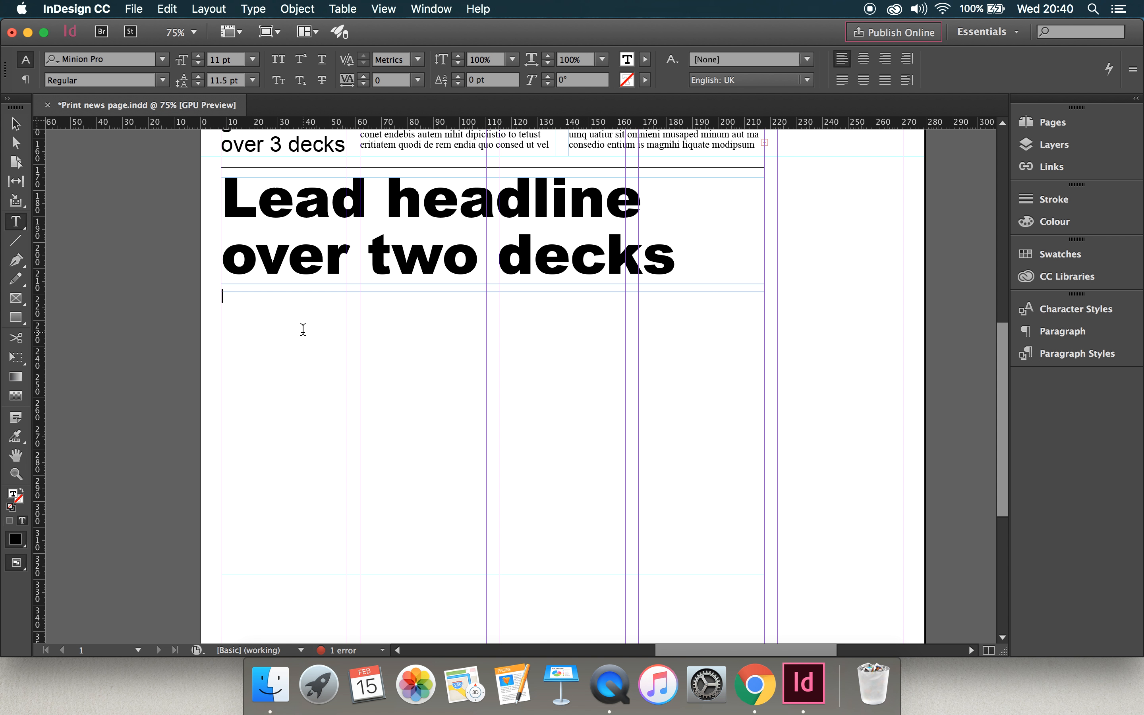
{"action": "left_click", "coordinate": [263, 10]}
{"action": "left_click", "coordinate": [320, 477]}
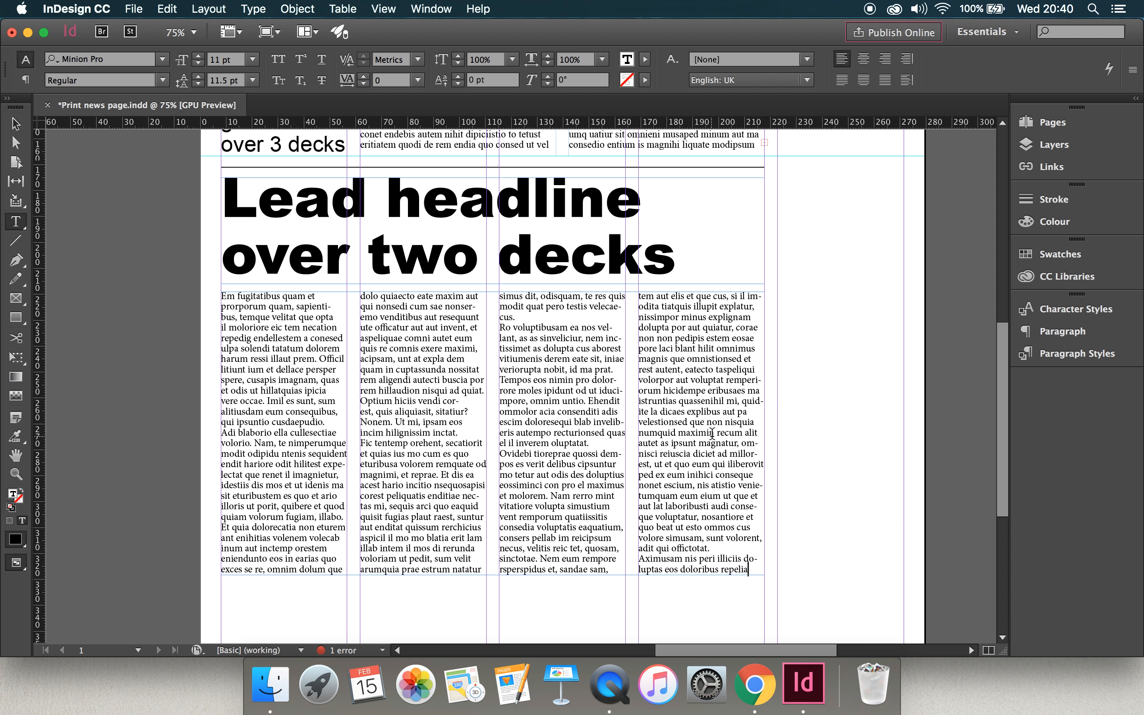
Compare the paragraph styles applied to the picture story's body text and the lead story's body text.
{"action": "left_click", "coordinate": [1077, 353]}
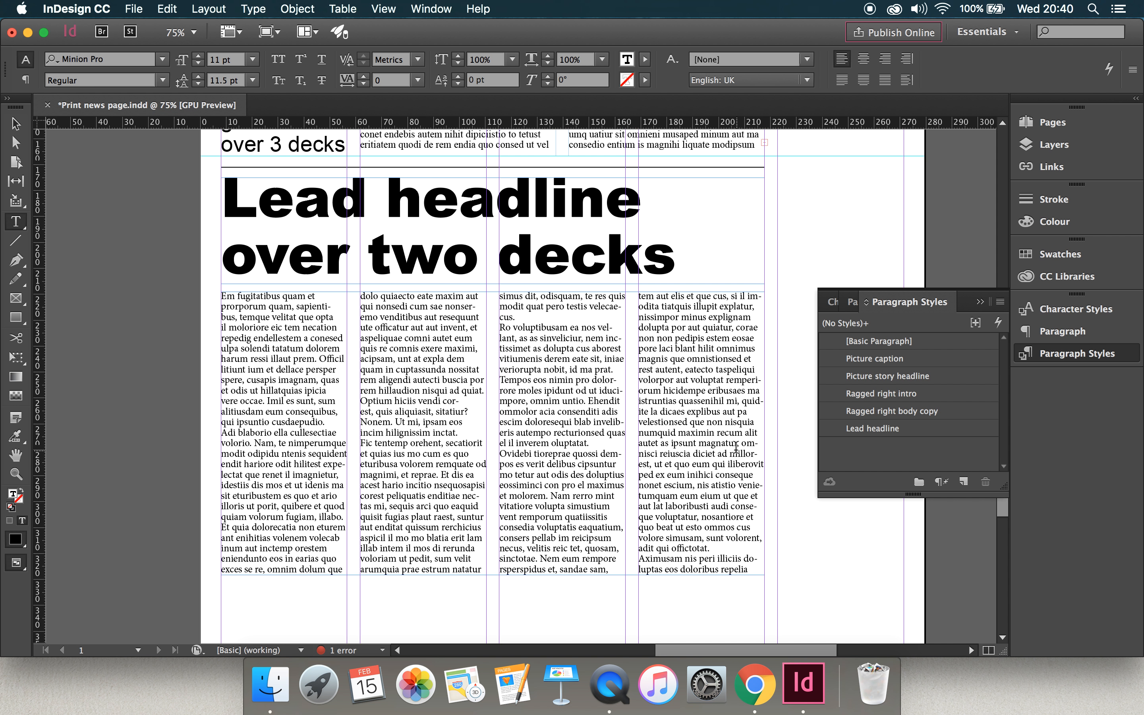
{"action": "left_click", "coordinate": [714, 452]}
{"action": "scroll", "coordinate": [701, 380], "scroll_direction": "up", "scroll_amount": 5}
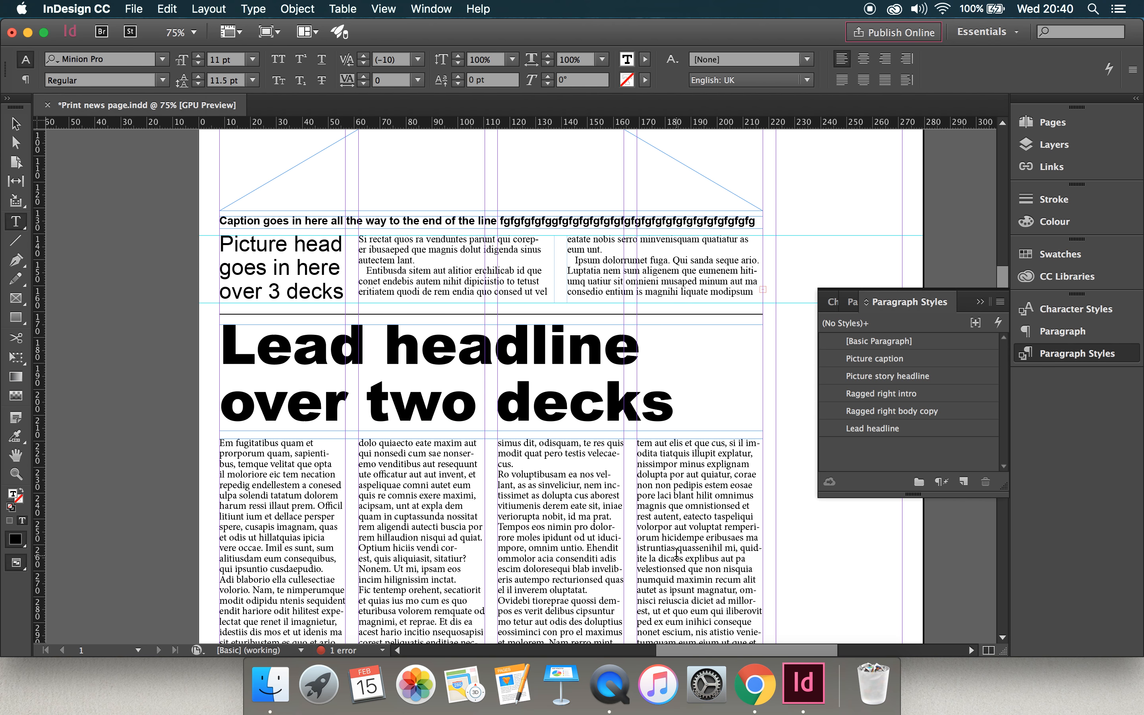
{"action": "scroll", "coordinate": [677, 553], "scroll_direction": "down", "scroll_amount": 5}
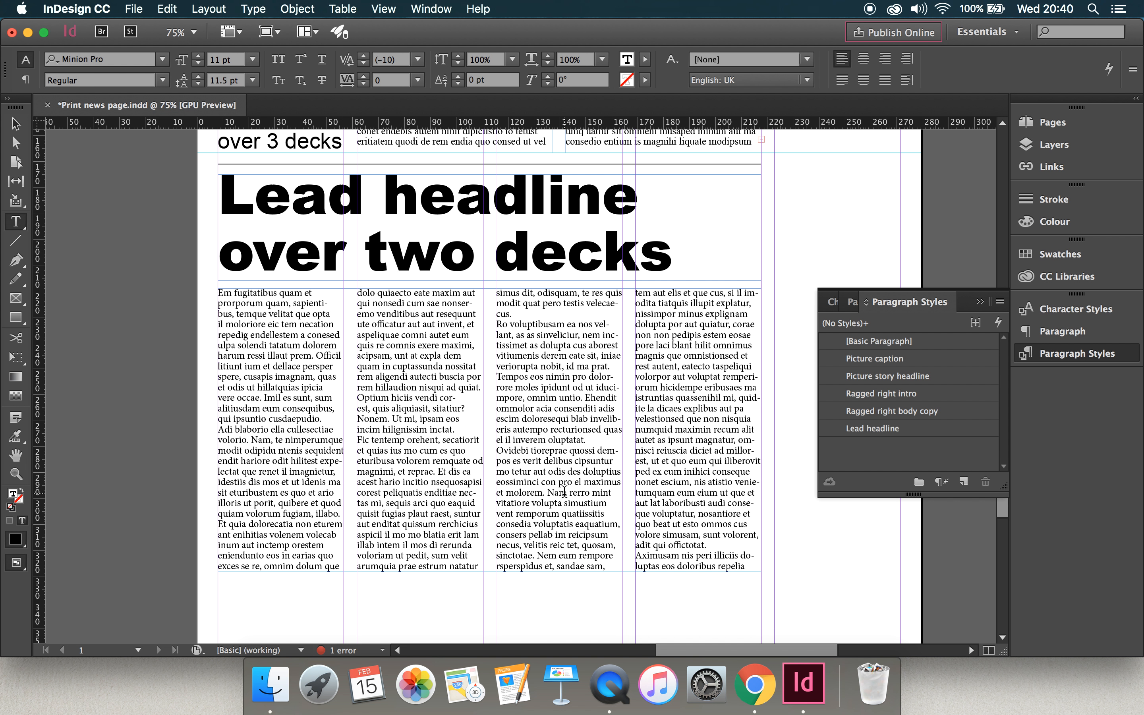
{"action": "scroll", "coordinate": [409, 347], "scroll_direction": "up", "scroll_amount": 6}
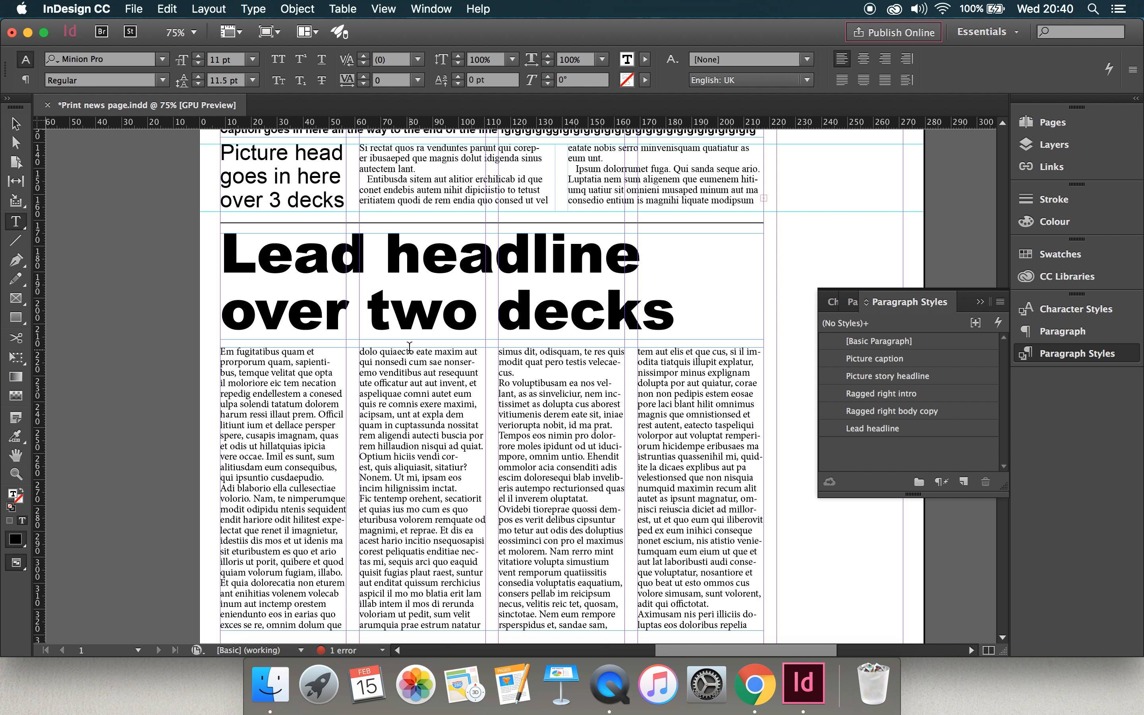
{"action": "left_click", "coordinate": [436, 294]}
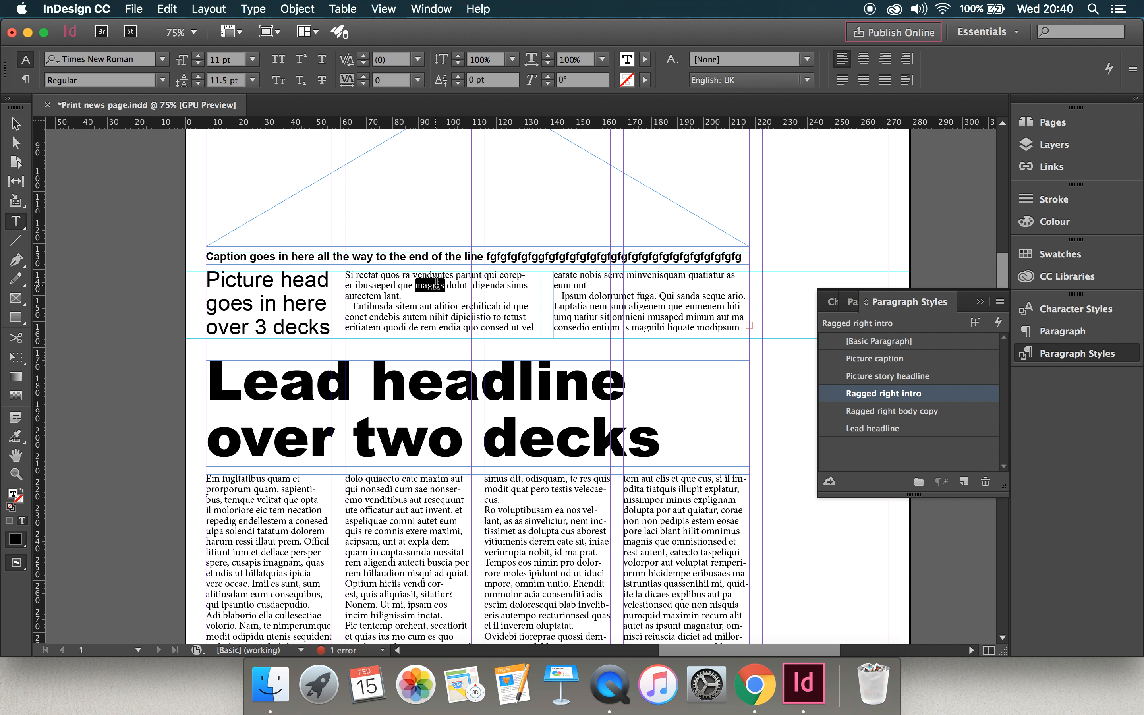
{"action": "scroll", "coordinate": [470, 524], "scroll_direction": "down", "scroll_amount": 6}
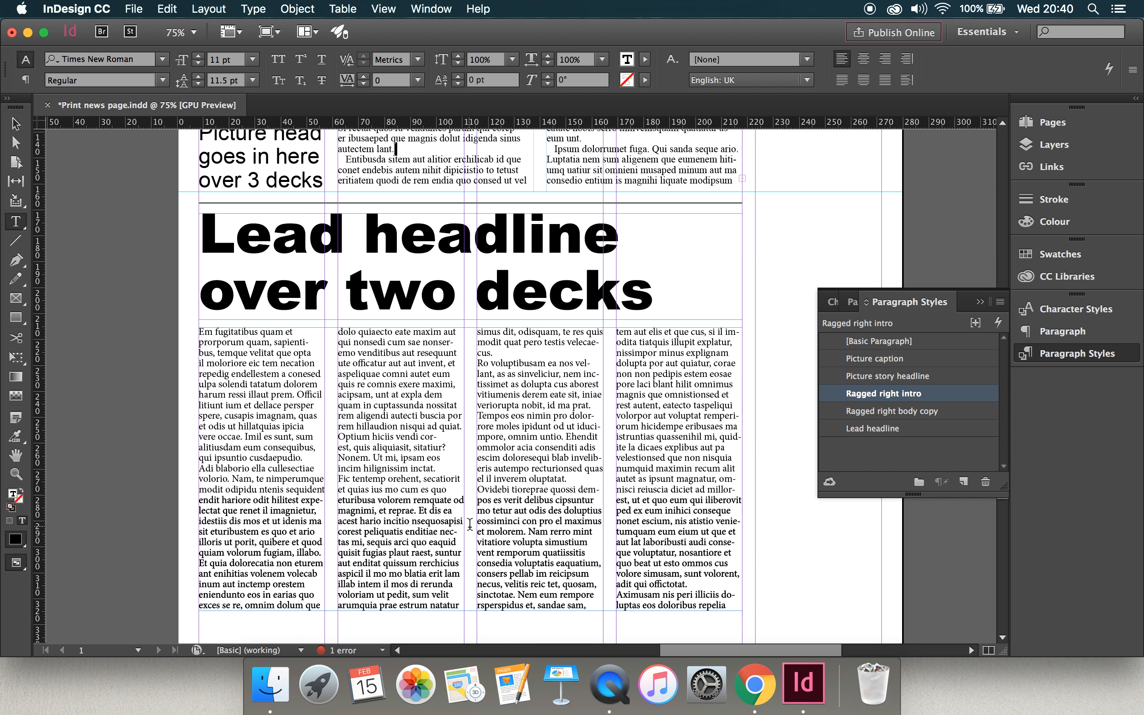
{"action": "left_click", "coordinate": [428, 478]}
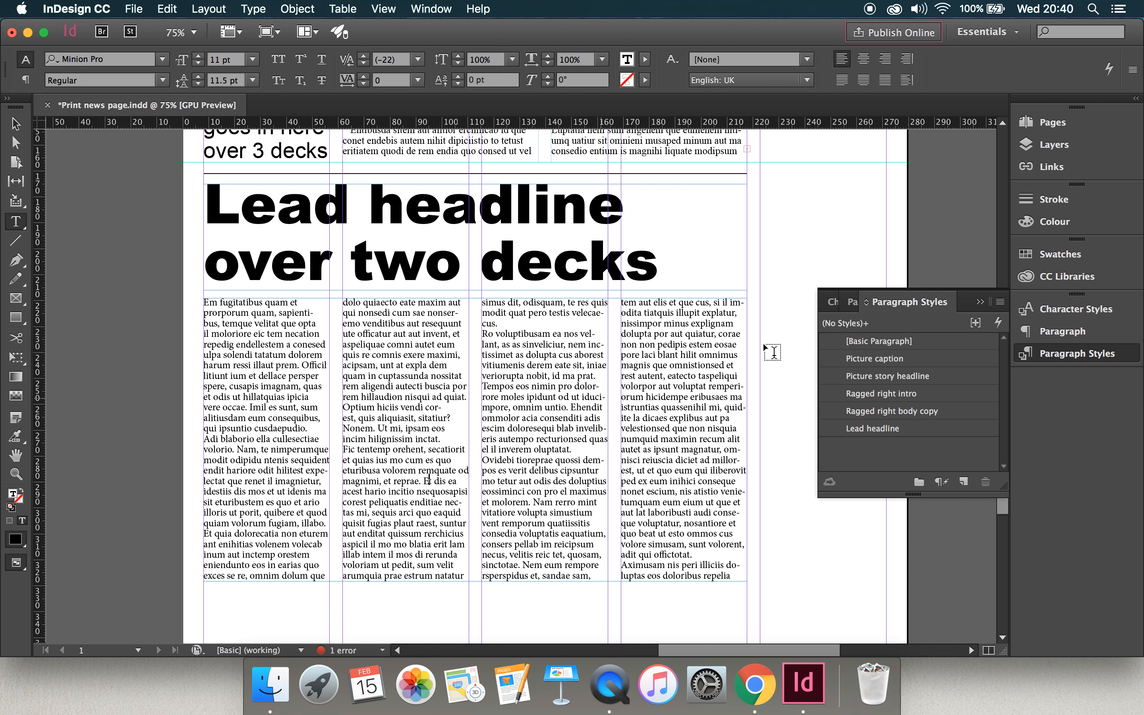
{"action": "left_click", "coordinate": [979, 301]}
Set the font of all the lead story's body text to Times New Roman.
{"action": "scroll", "coordinate": [733, 341], "scroll_direction": "up", "scroll_amount": 2}
{"action": "scroll", "coordinate": [733, 341], "scroll_direction": "up", "scroll_amount": 3}
{"action": "scroll", "coordinate": [733, 341], "scroll_direction": "down", "scroll_amount": 3}
{"action": "scroll", "coordinate": [733, 341], "scroll_direction": "down", "scroll_amount": 3}
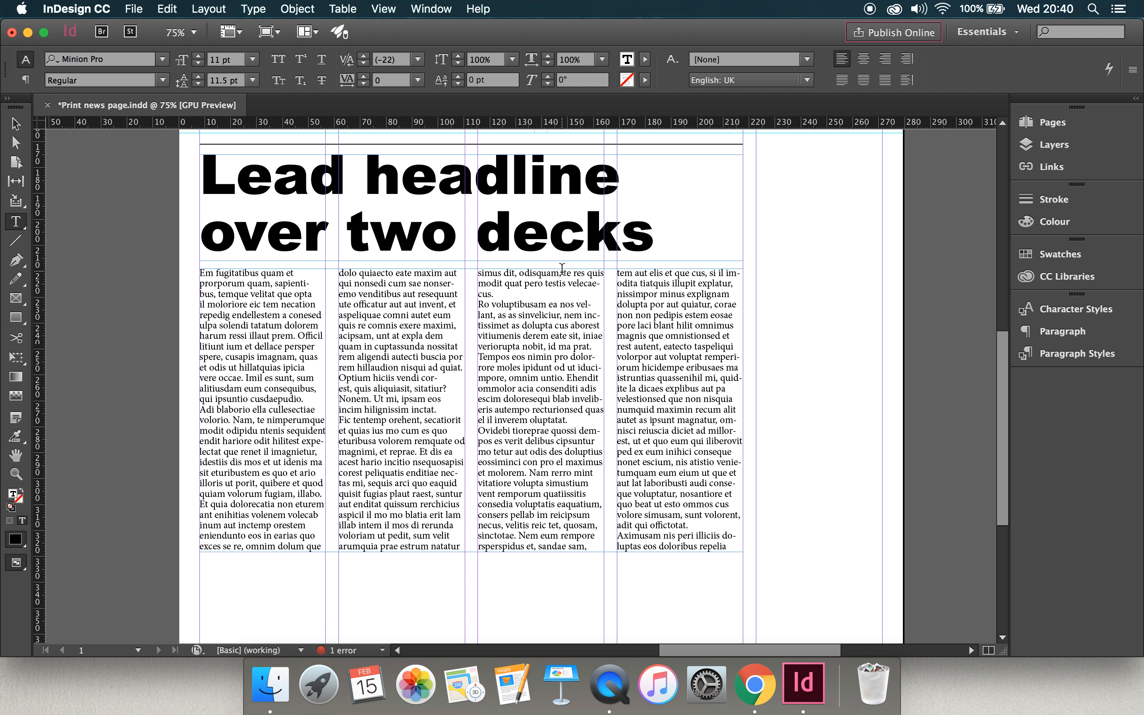
{"action": "scroll", "coordinate": [562, 268], "scroll_direction": "up", "scroll_amount": 3}
{"action": "scroll", "coordinate": [538, 449], "scroll_direction": "down", "scroll_amount": 3}
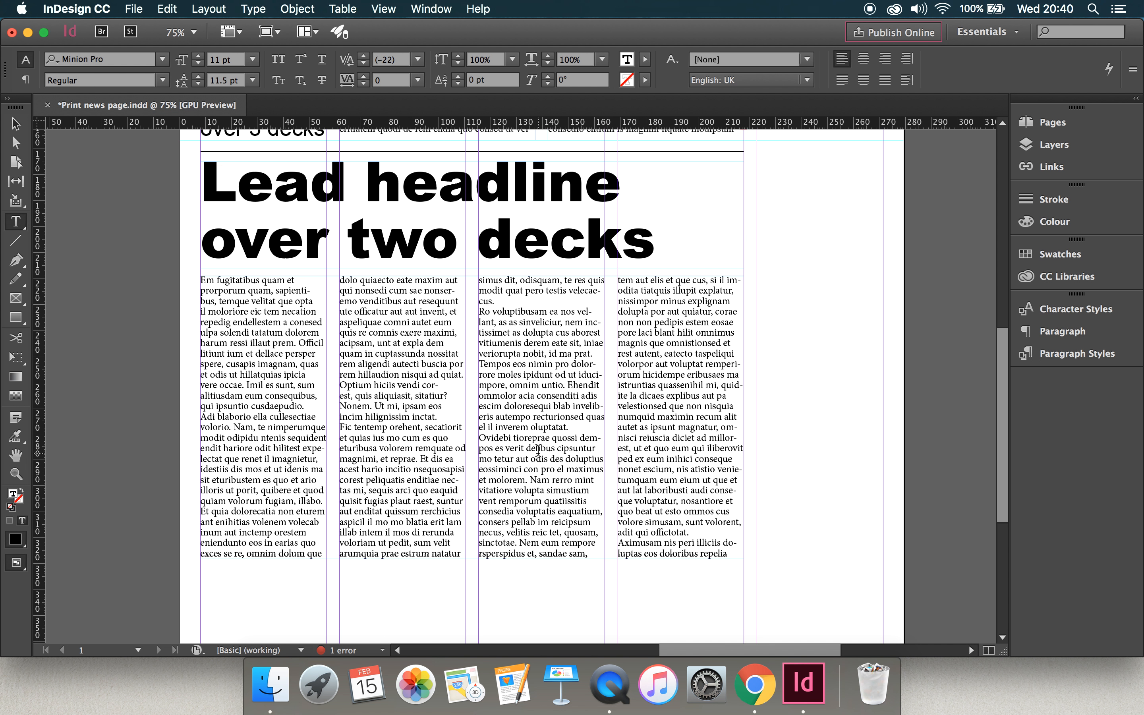
{"action": "key", "text": "super+a"}
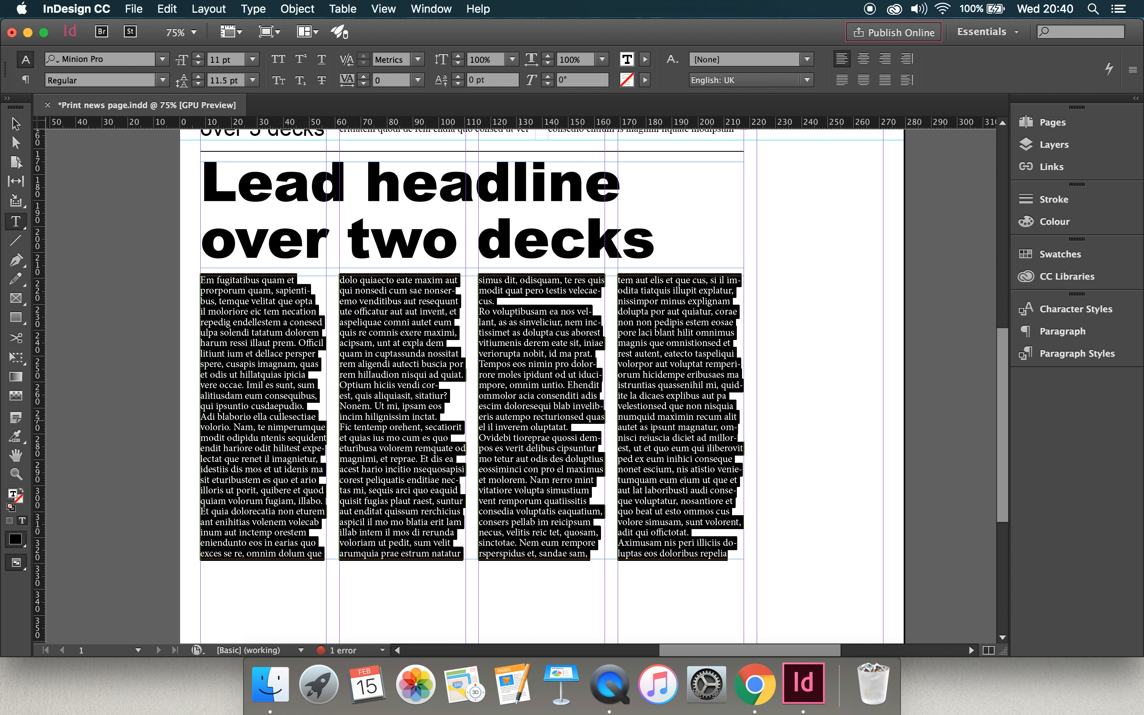
{"action": "left_click", "coordinate": [162, 59]}
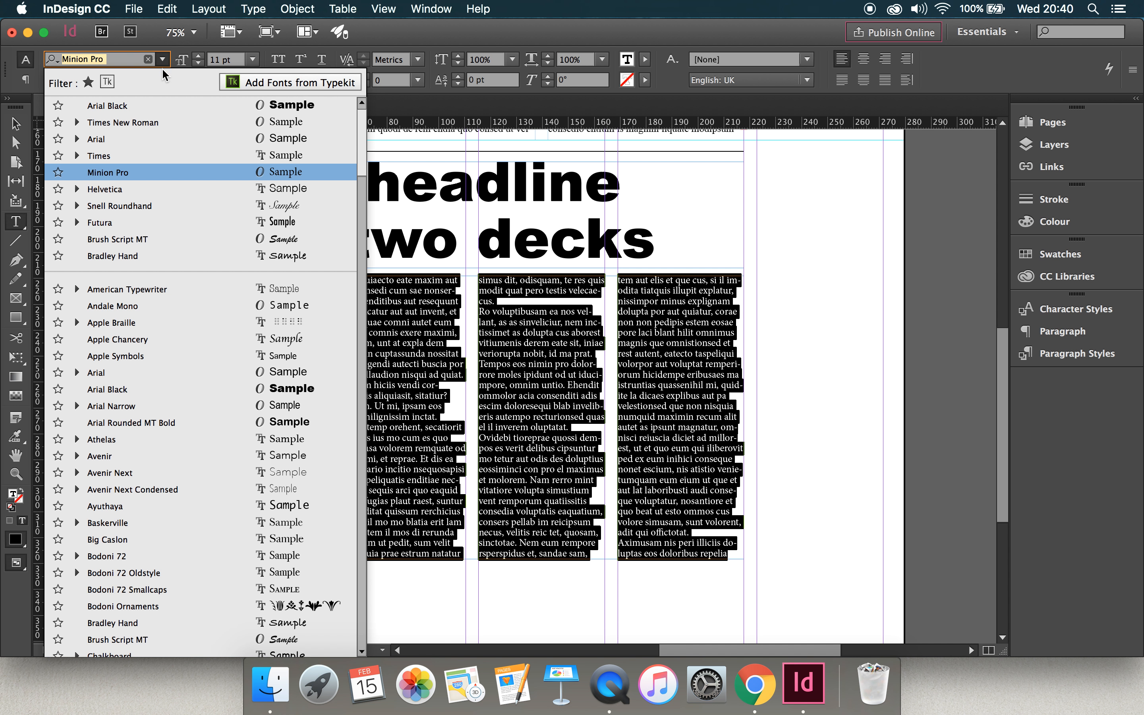
{"action": "left_click", "coordinate": [152, 124]}
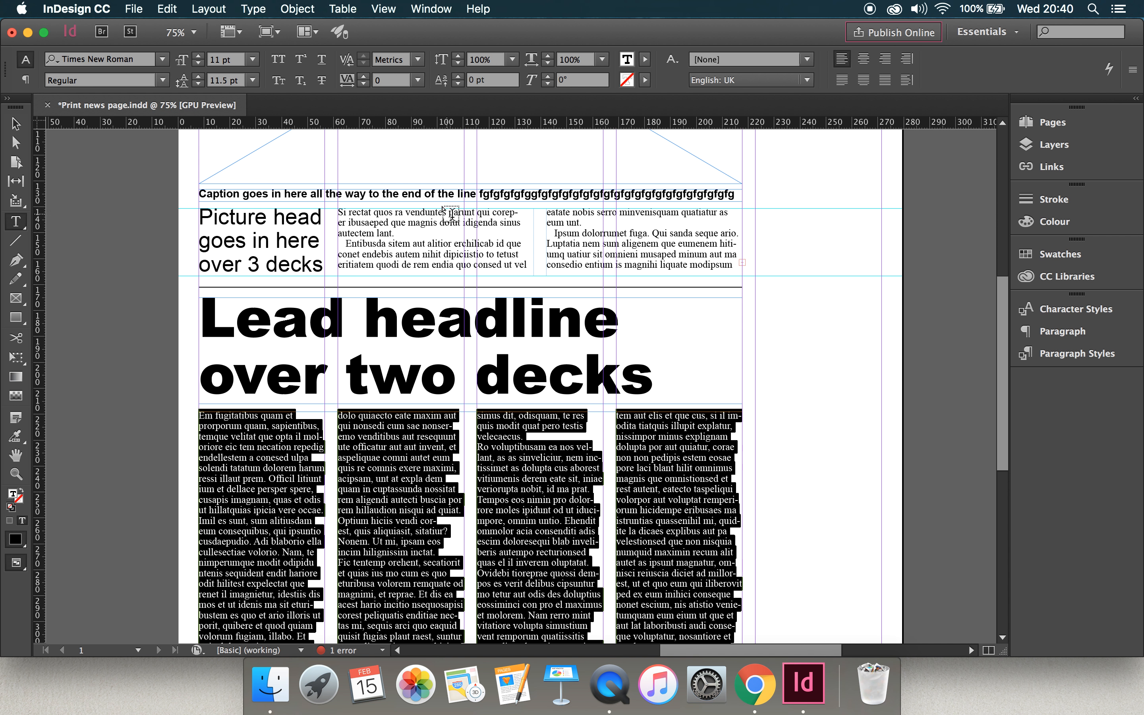
Justify all the lead story's body text with the last line aligned left.
{"action": "scroll", "coordinate": [426, 452], "scroll_direction": "down", "scroll_amount": 5}
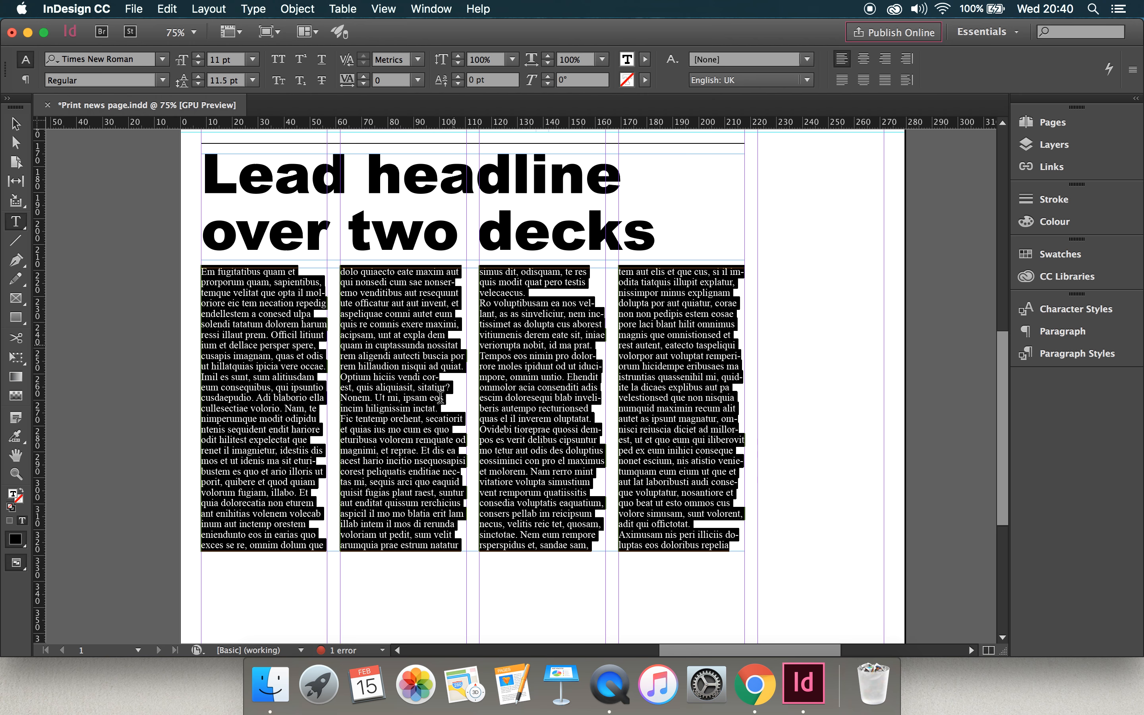
{"action": "scroll", "coordinate": [459, 487], "scroll_direction": "up", "scroll_amount": 3}
{"action": "scroll", "coordinate": [459, 487], "scroll_direction": "up", "scroll_amount": 3}
{"action": "scroll", "coordinate": [459, 487], "scroll_direction": "down", "scroll_amount": 7}
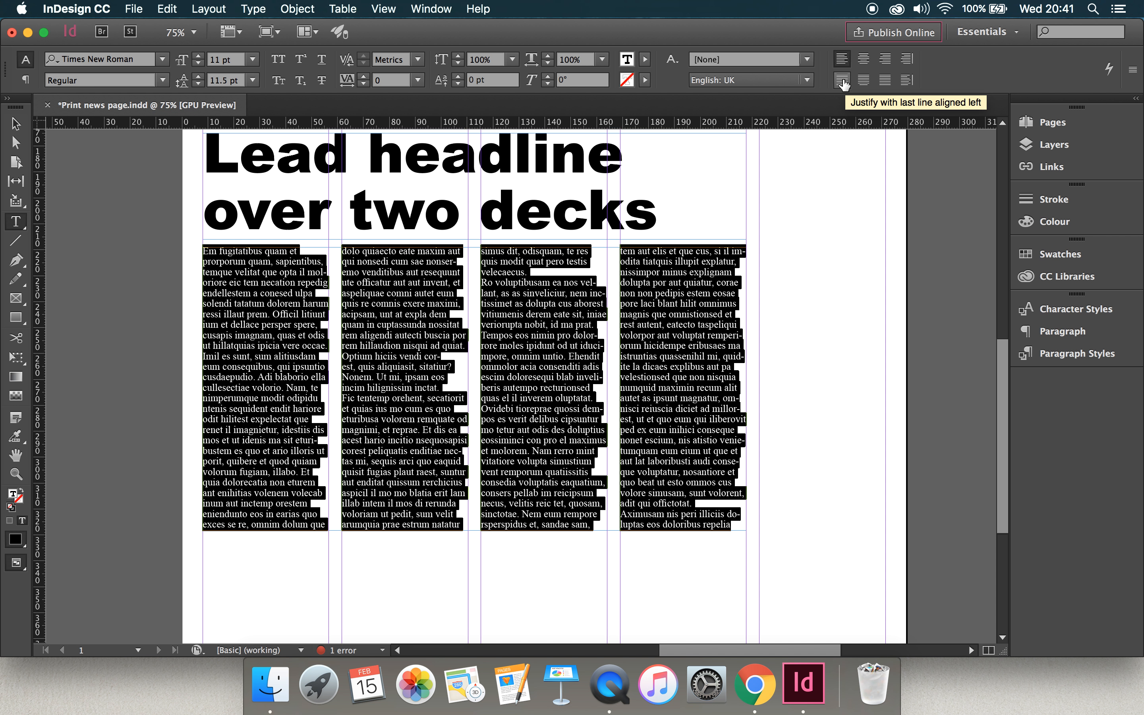
{"action": "left_click", "coordinate": [841, 81]}
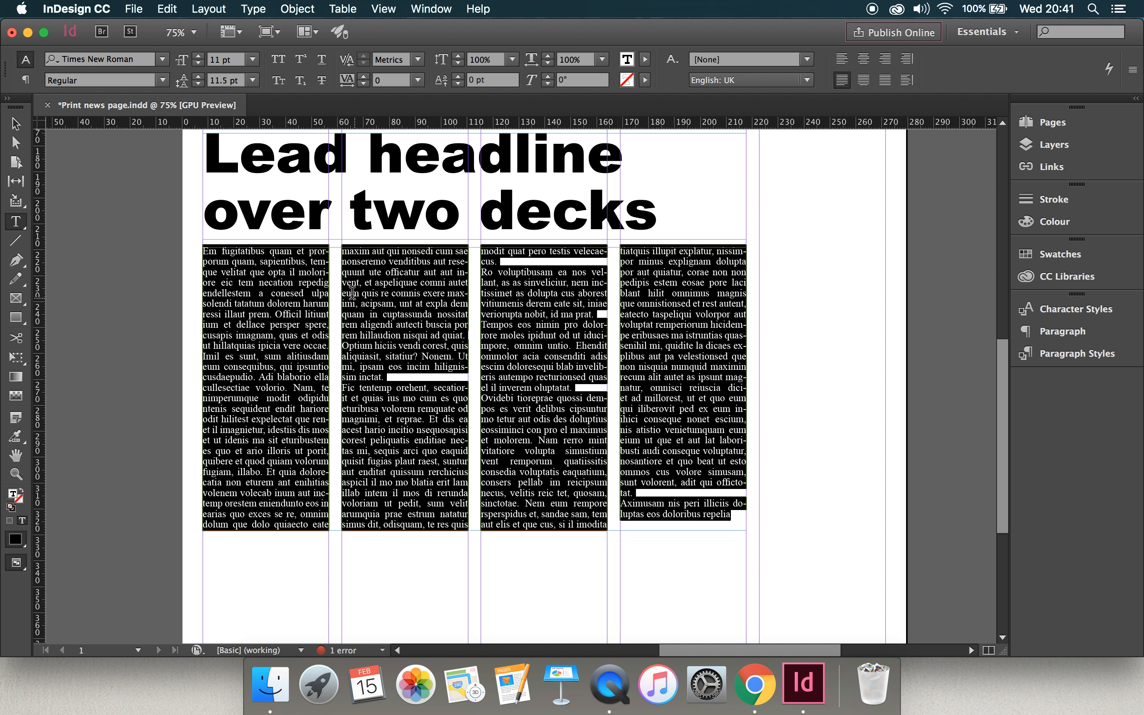
Split the lead story into more paragraphs by adding two breaks in the first column and one each in the second and fourth.
{"action": "left_click", "coordinate": [16, 123]}
{"action": "left_click", "coordinate": [108, 181]}
{"action": "left_click", "coordinate": [276, 331]}
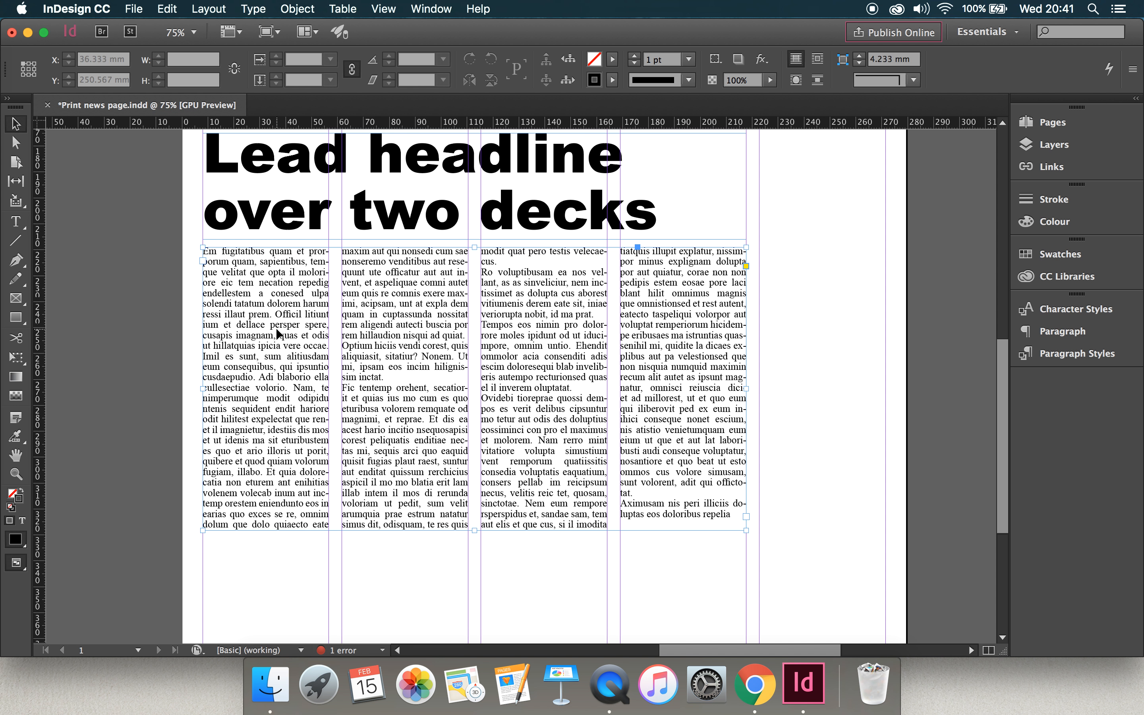
{"action": "double_click", "coordinate": [296, 333]}
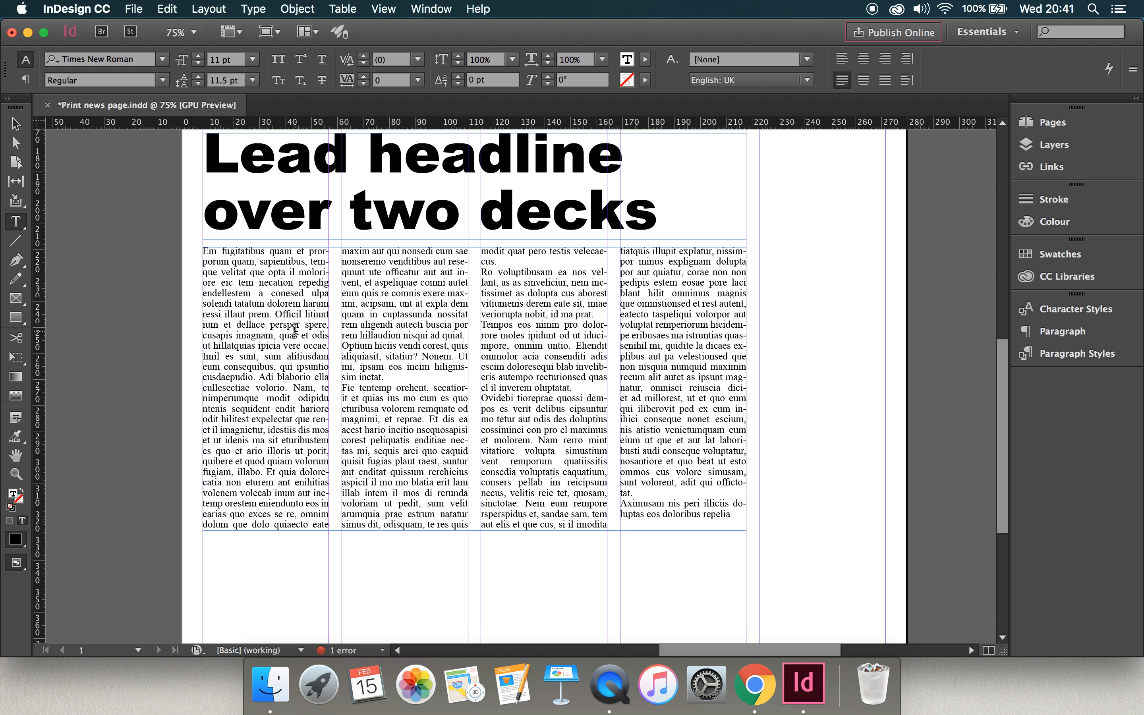
{"action": "left_click", "coordinate": [287, 355]}
{"action": "key", "text": "Return"}
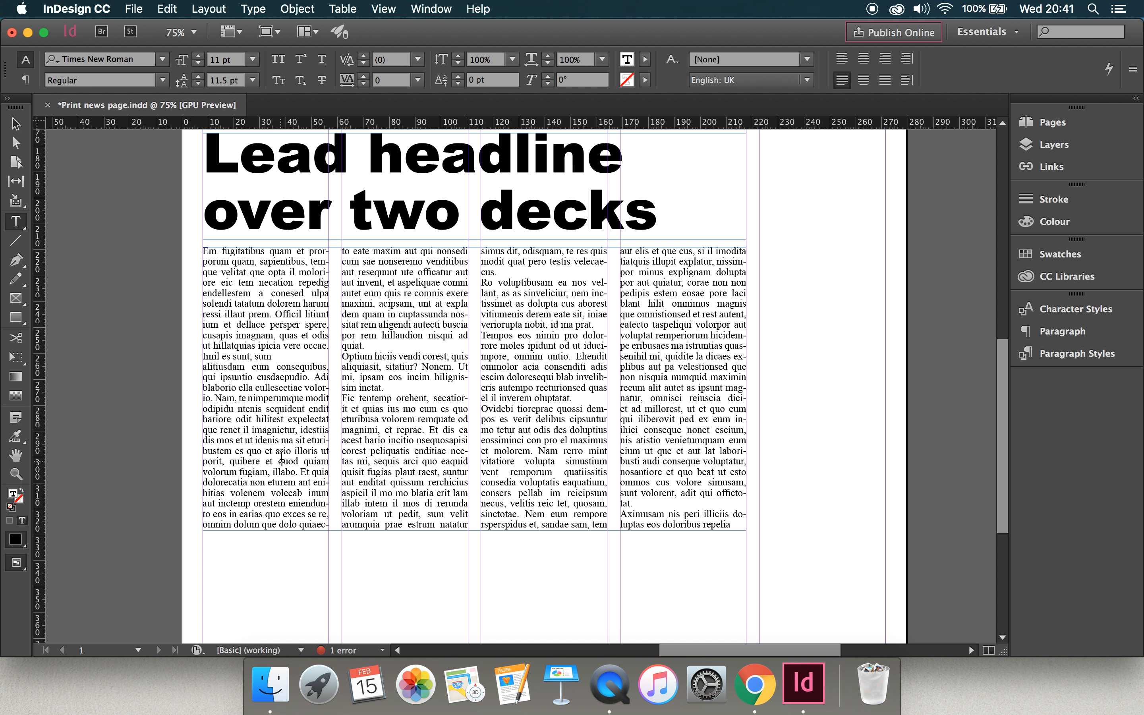
{"action": "left_click", "coordinate": [277, 450]}
{"action": "key", "text": "Return"}
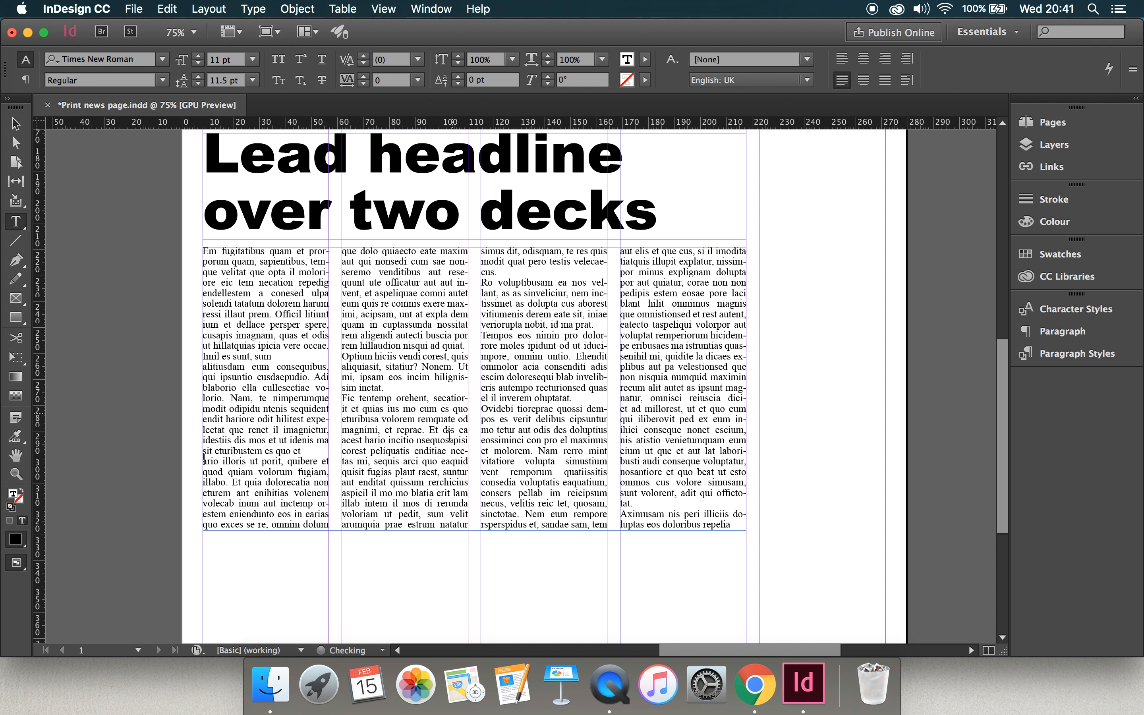
{"action": "left_click", "coordinate": [417, 450]}
{"action": "key", "text": "Return"}
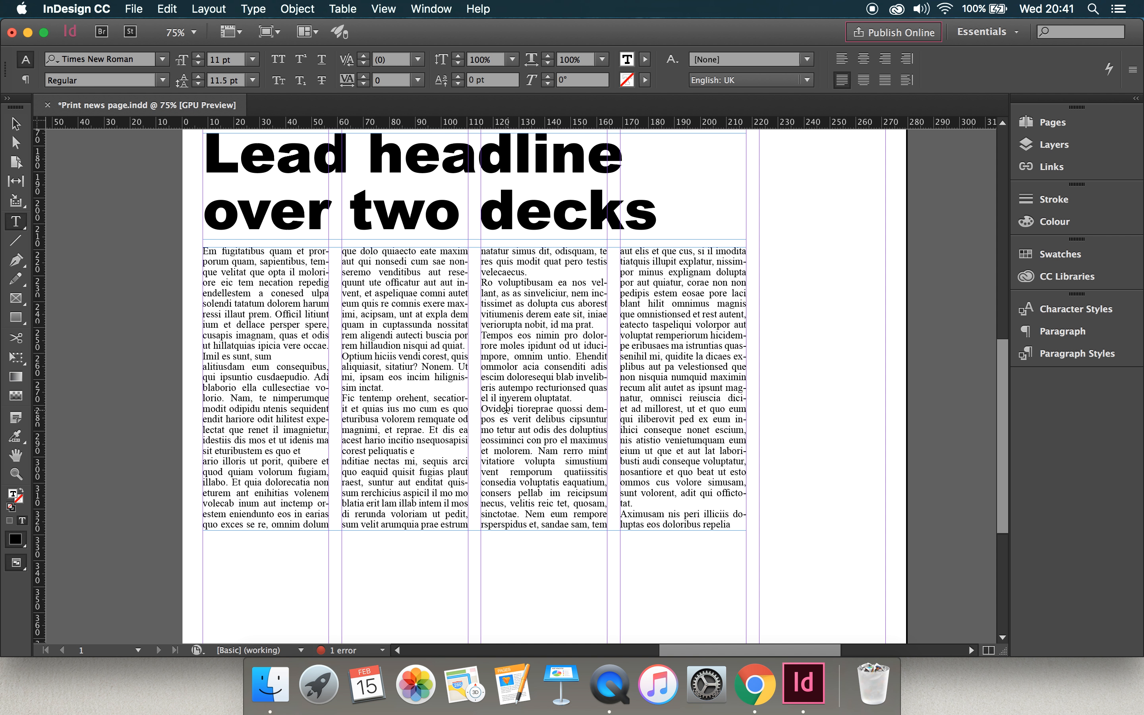
{"action": "left_click", "coordinate": [678, 371]}
{"action": "key", "text": "Return"}
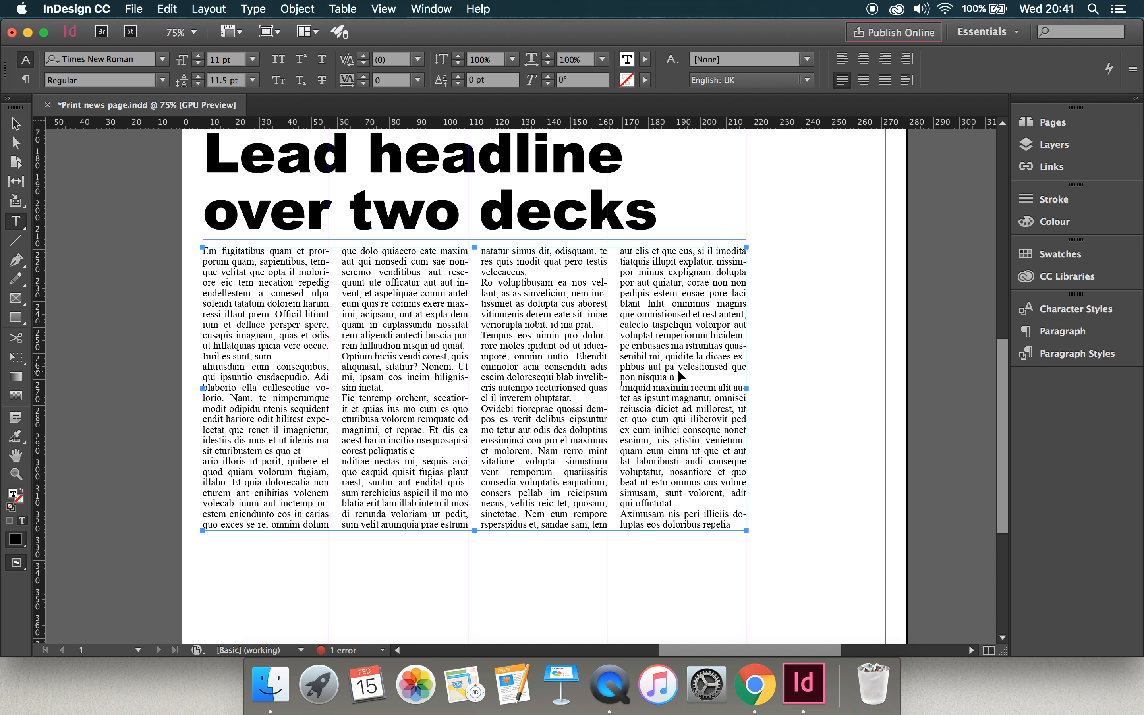
Give every paragraph of the lead story a first-line indent of 3 mm.
{"action": "key", "text": "super+a"}
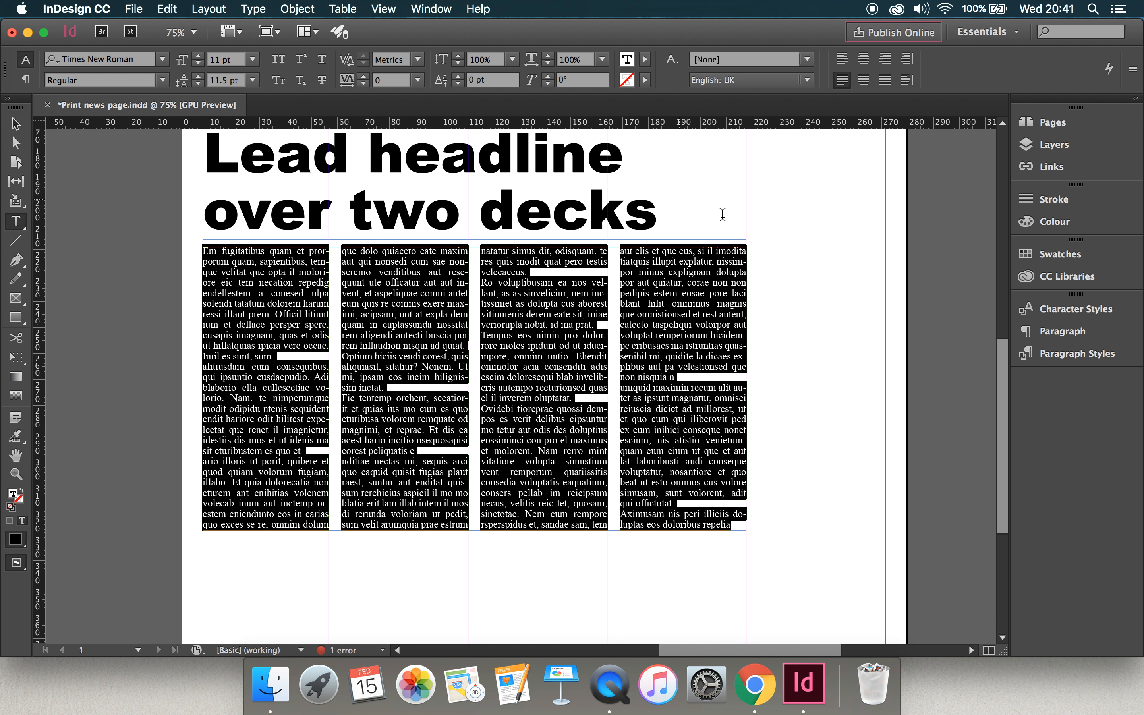
{"action": "left_click", "coordinate": [1049, 335]}
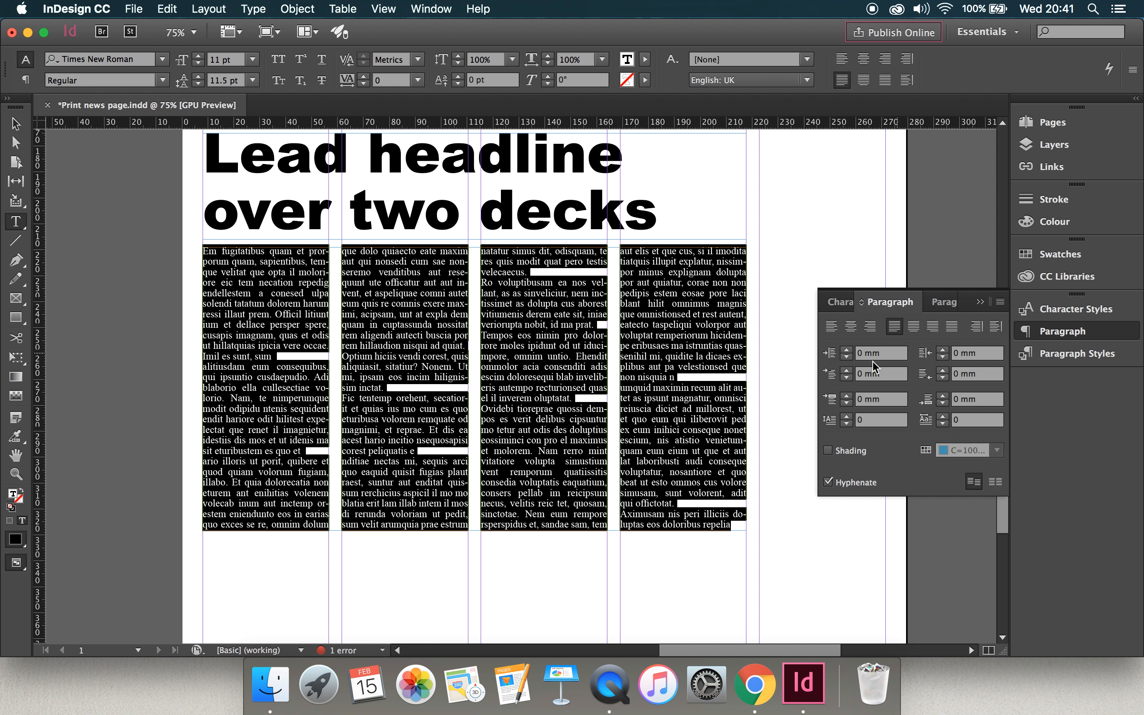
{"action": "left_click", "coordinate": [846, 369]}
{"action": "left_click", "coordinate": [847, 370]}
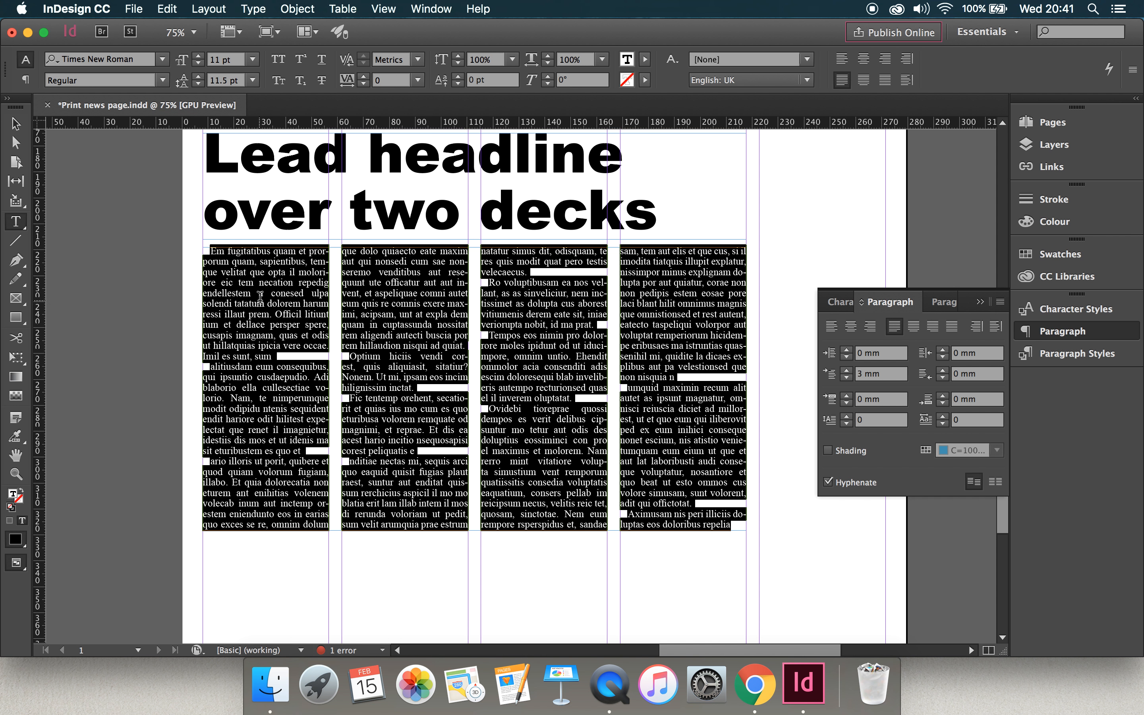
{"action": "left_click", "coordinate": [353, 373]}
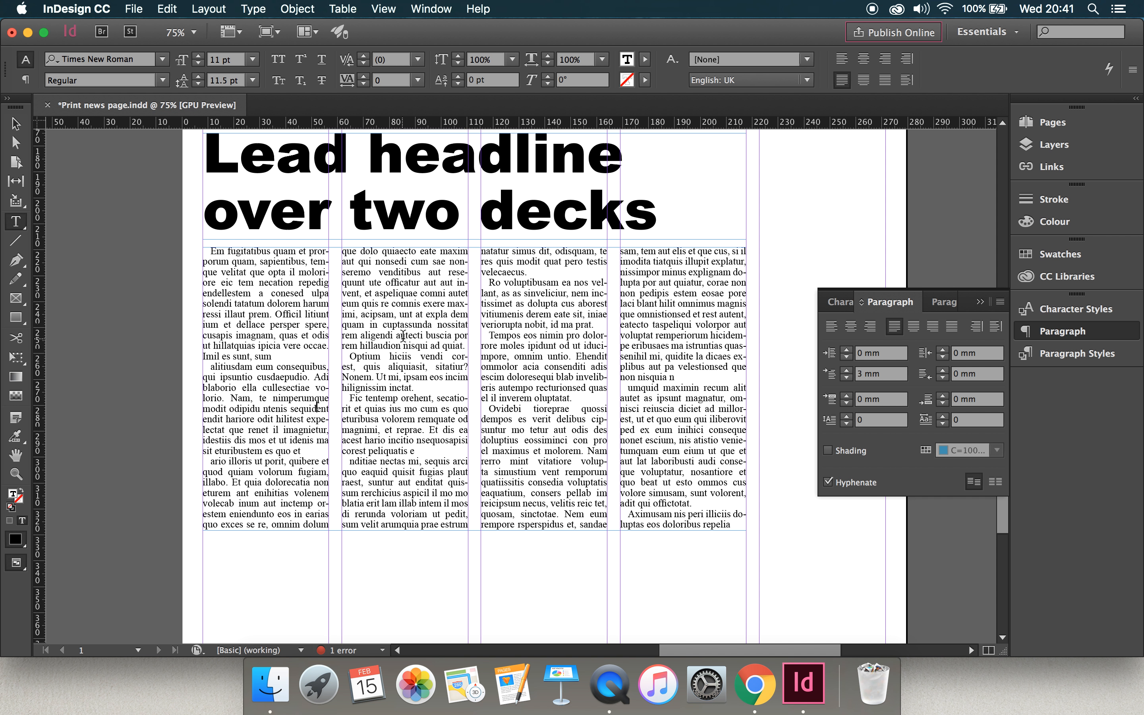
Remove the first-line indent from the lead story's opening paragraph and collapse the paragraph settings.
{"action": "left_click_drag", "start_coordinate": [275, 353], "coordinate": [201, 249]}
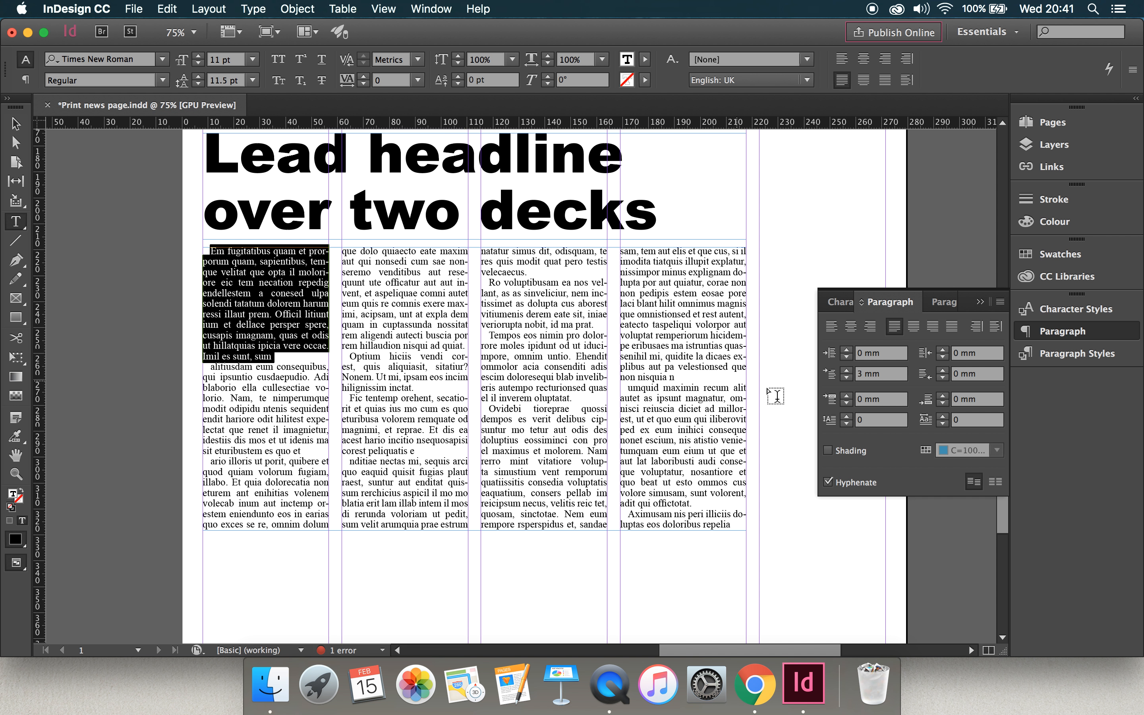
{"action": "left_click", "coordinate": [847, 378]}
{"action": "left_click", "coordinate": [847, 378]}
{"action": "left_click", "coordinate": [847, 377]}
{"action": "left_click", "coordinate": [633, 378]}
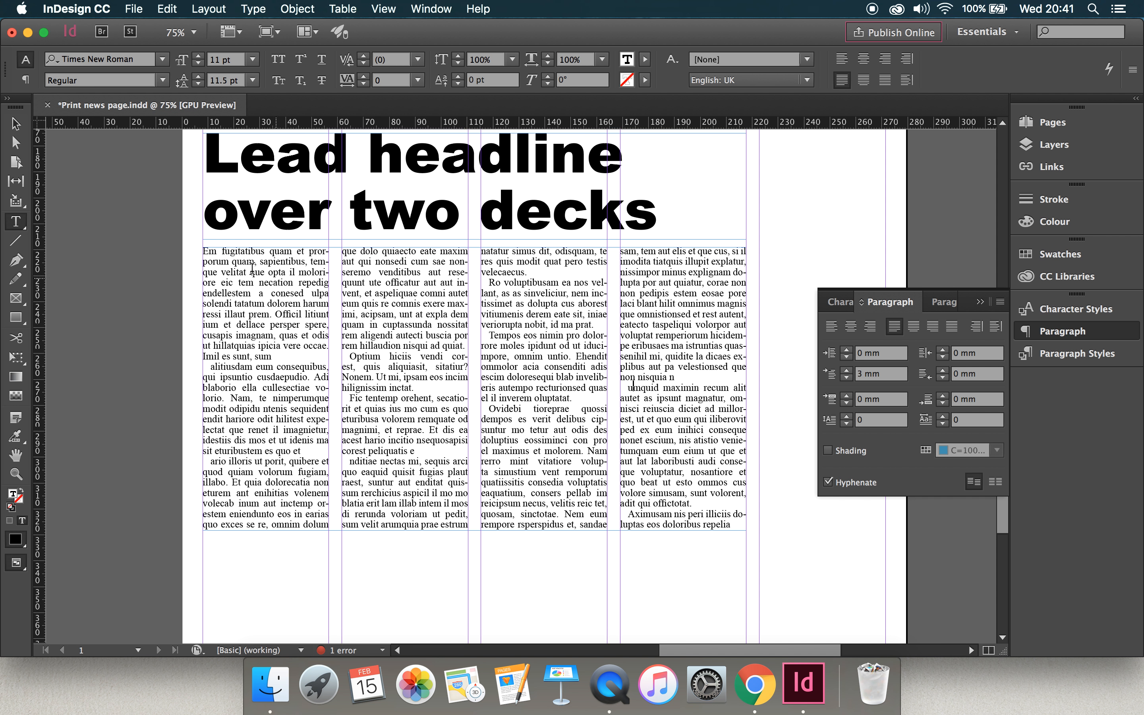
{"action": "scroll", "coordinate": [280, 285], "scroll_direction": "up", "scroll_amount": 4}
{"action": "scroll", "coordinate": [280, 285], "scroll_direction": "up", "scroll_amount": 4}
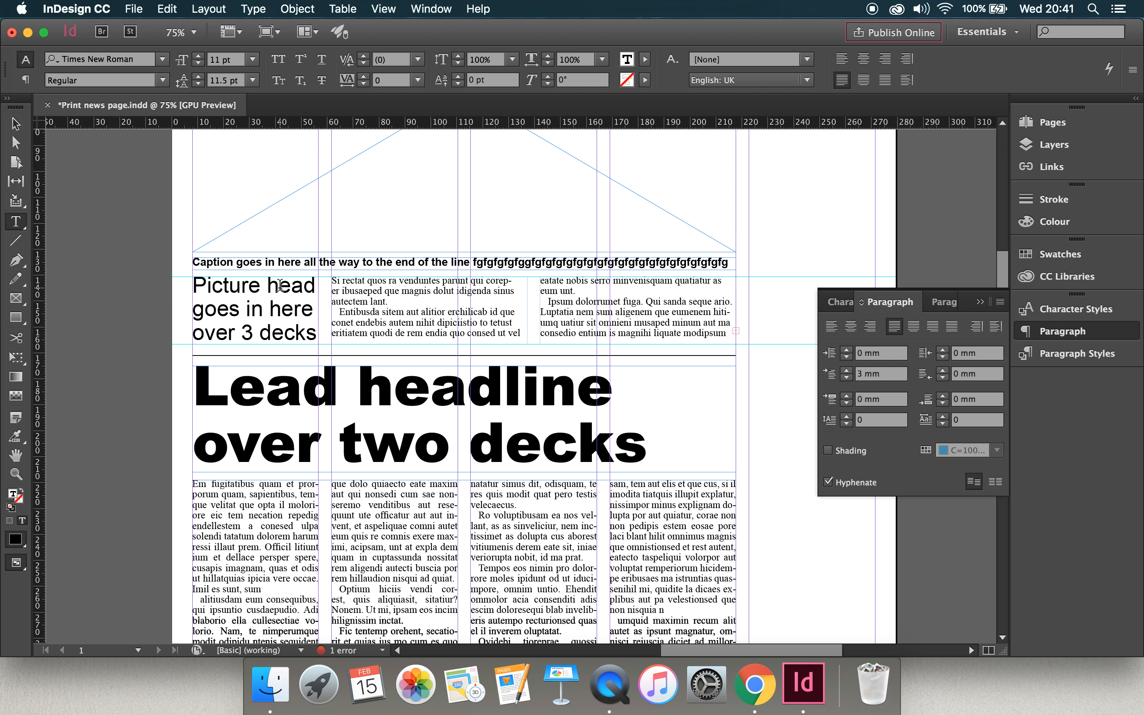
{"action": "scroll", "coordinate": [387, 311], "scroll_direction": "down", "scroll_amount": 7}
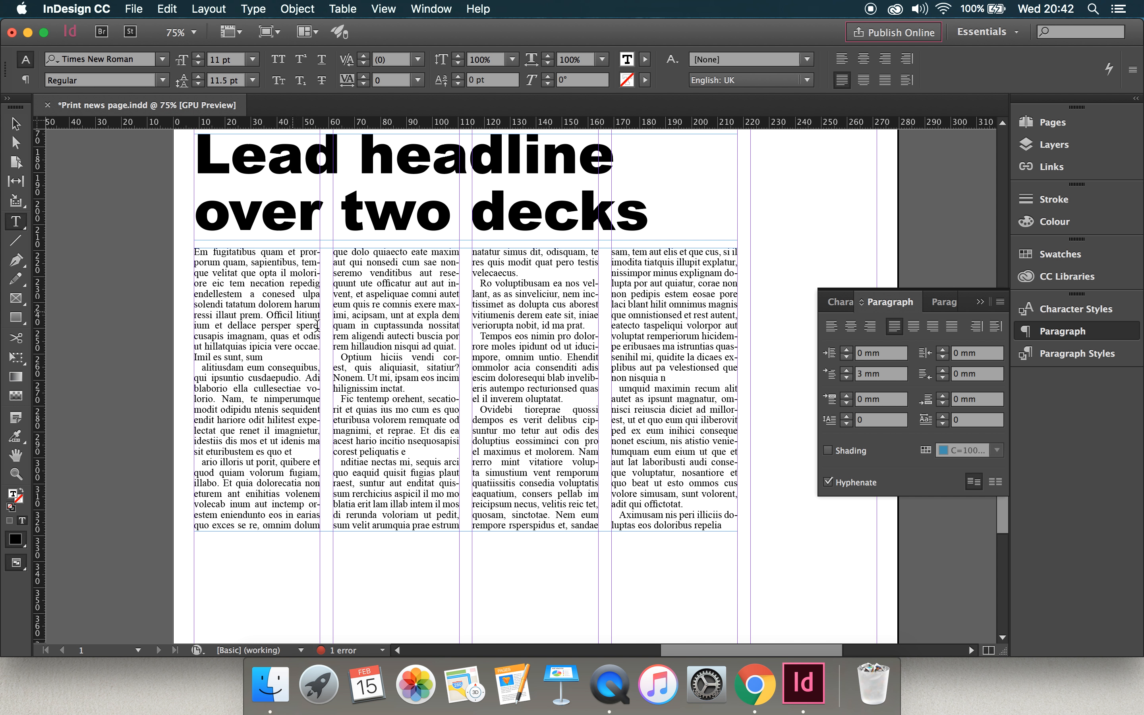
{"action": "left_click", "coordinate": [981, 303]}
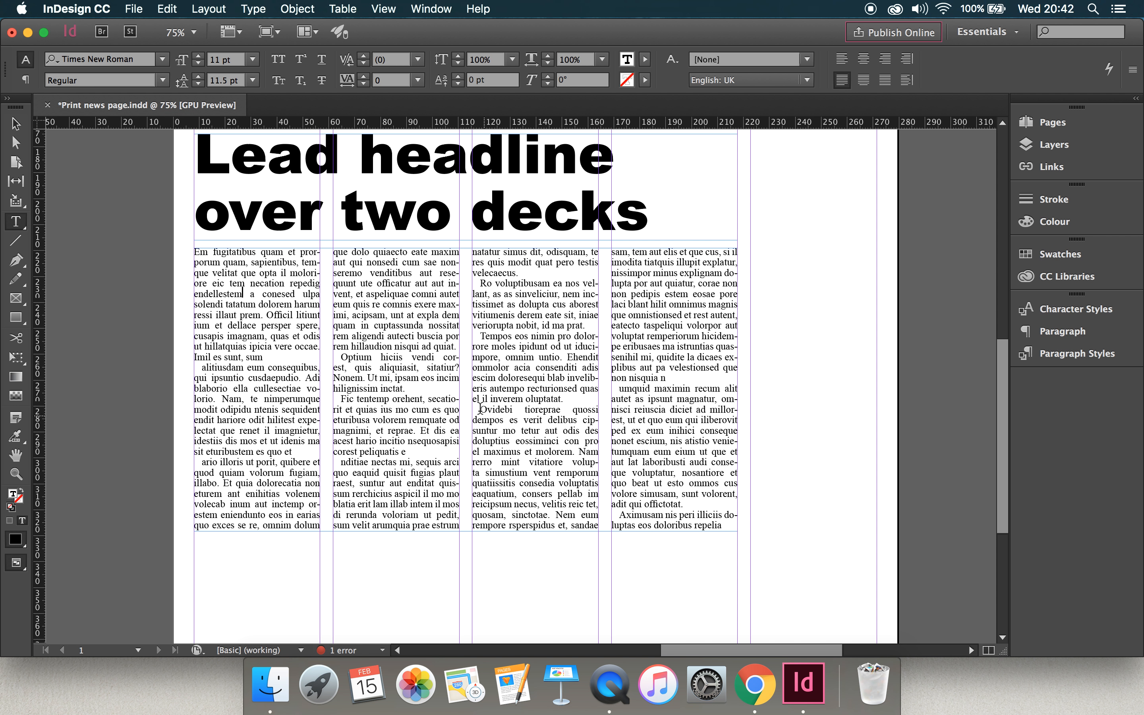
Create a paragraph style named "Justified intro" from the lead story's opening paragraph.
{"action": "left_click_drag", "start_coordinate": [270, 353], "coordinate": [199, 239]}
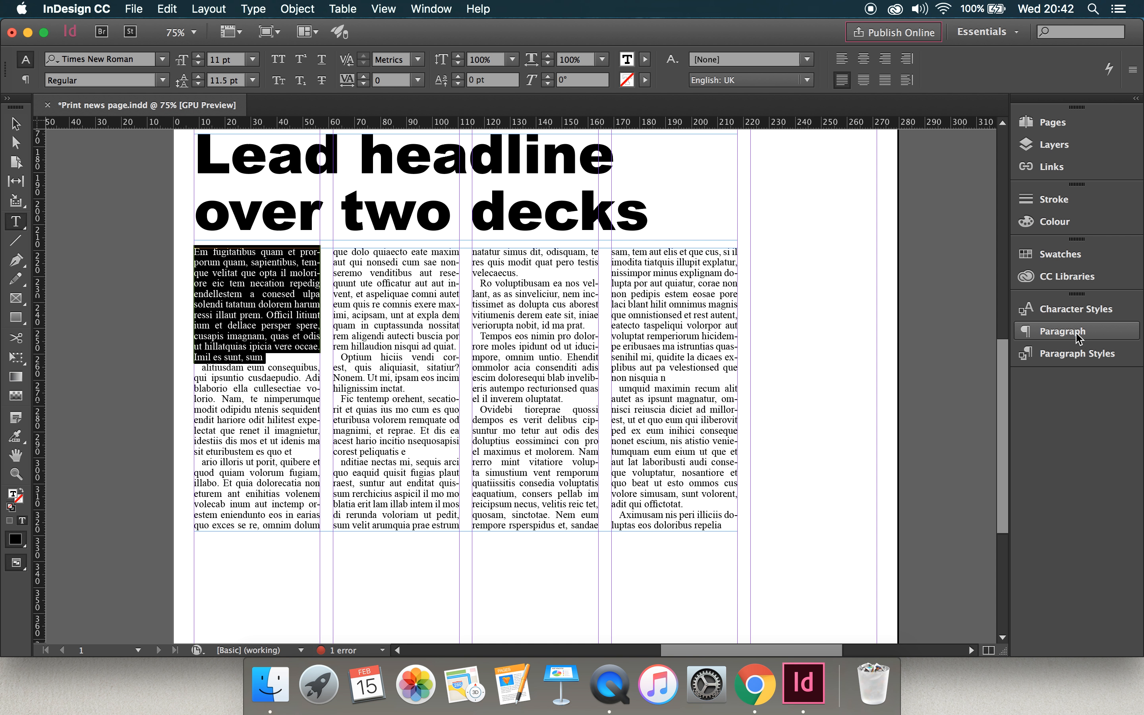
{"action": "left_click", "coordinate": [1073, 353]}
{"action": "left_click", "coordinate": [963, 483]}
{"action": "double_click", "coordinate": [912, 446]}
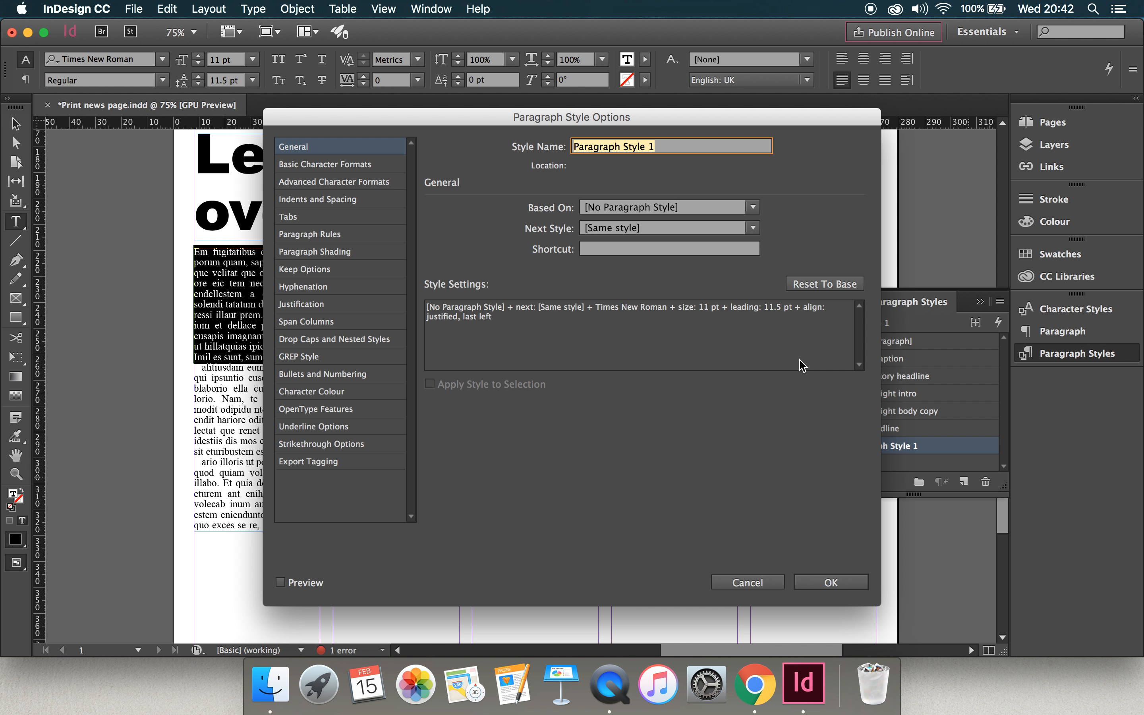
{"action": "type", "text": "L"}
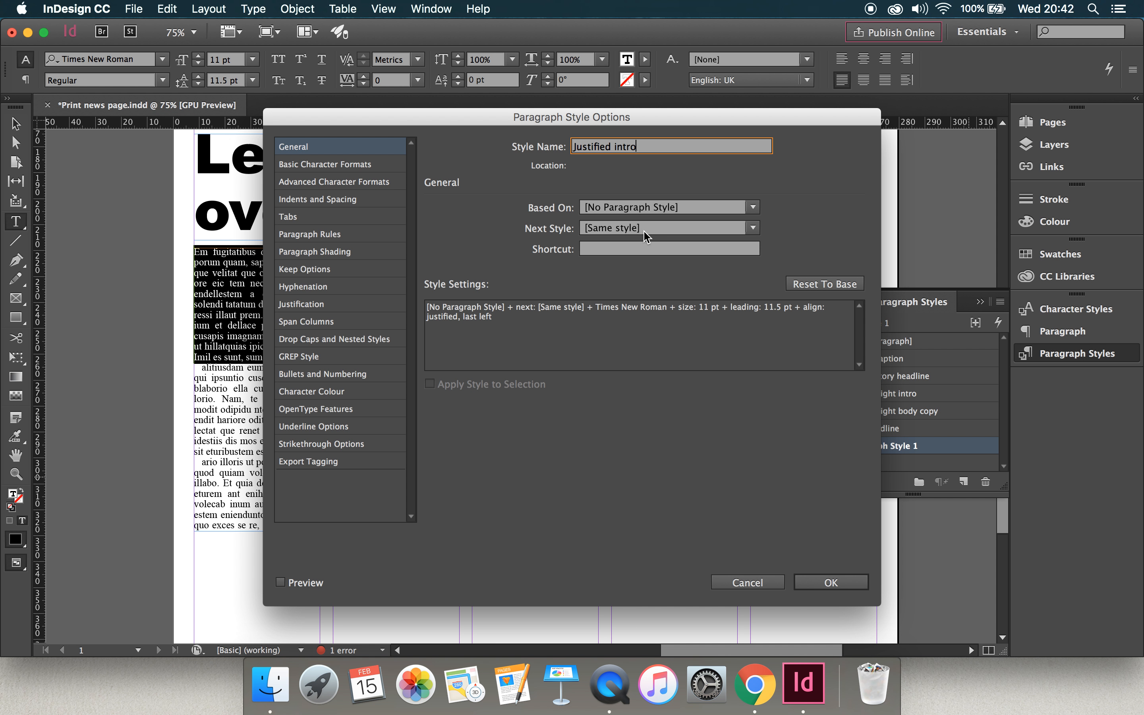
{"action": "left_click", "coordinate": [835, 585]}
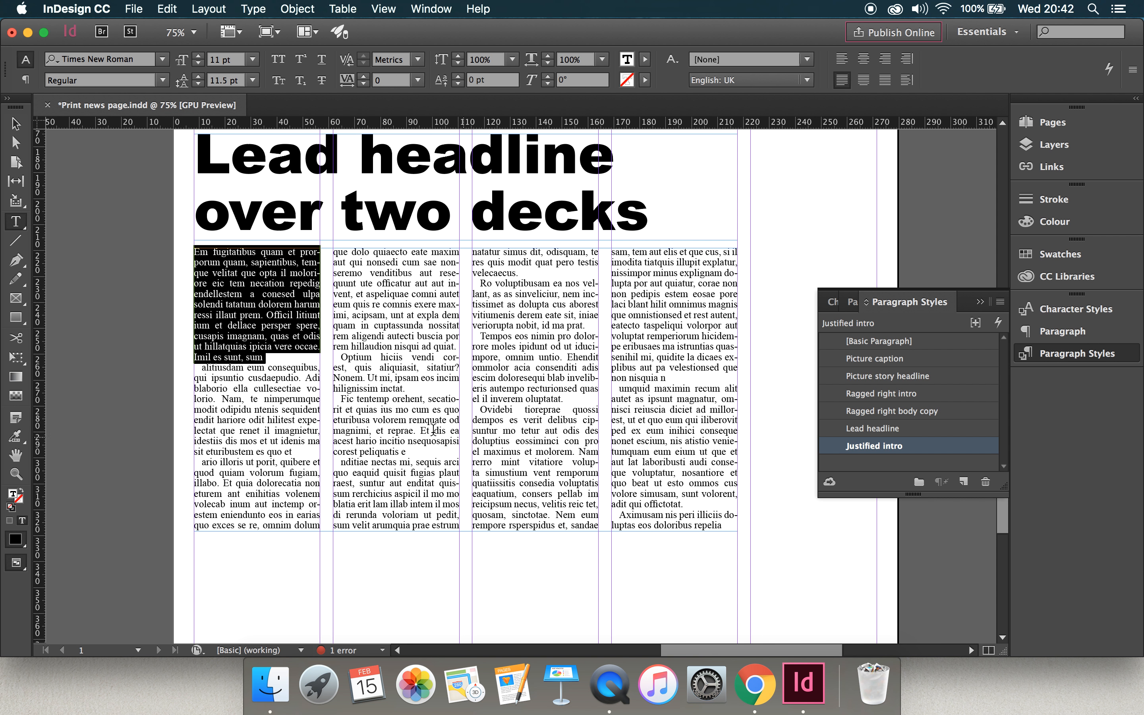
Create a paragraph style named "Justified body copy" from the indented paragraphs following the lead story's intro.
{"action": "left_click", "coordinate": [335, 408]}
{"action": "left_click_drag", "start_coordinate": [203, 367], "coordinate": [691, 531]}
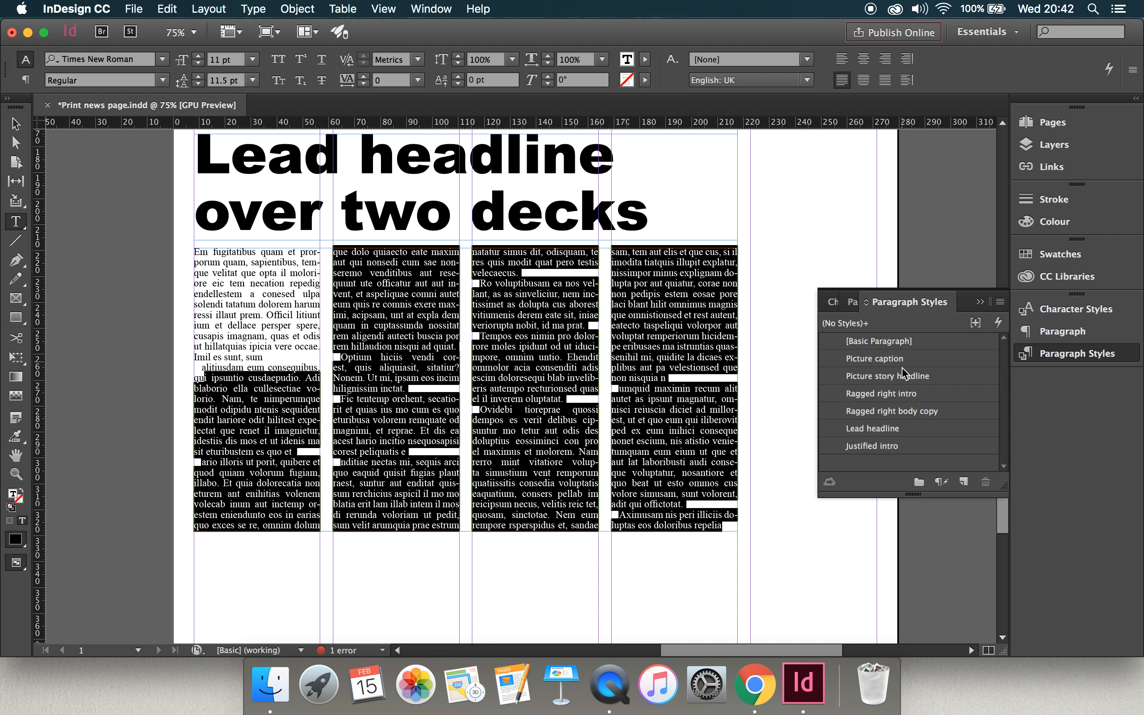
{"action": "left_click", "coordinate": [964, 482]}
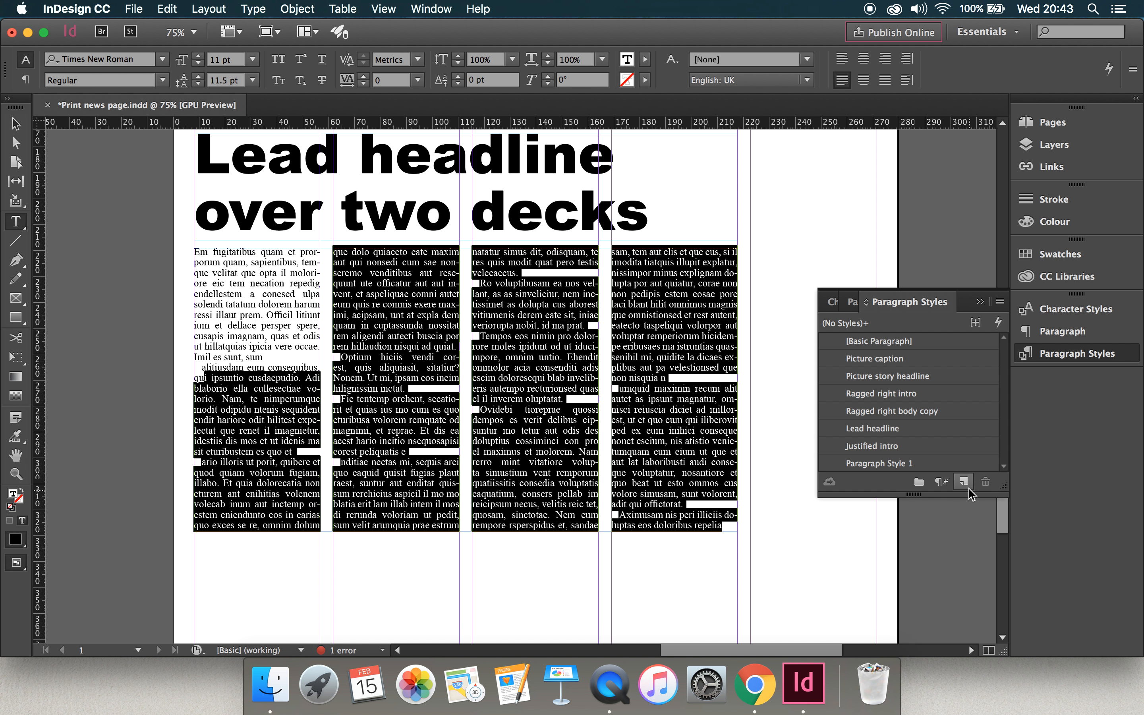
{"action": "double_click", "coordinate": [918, 464]}
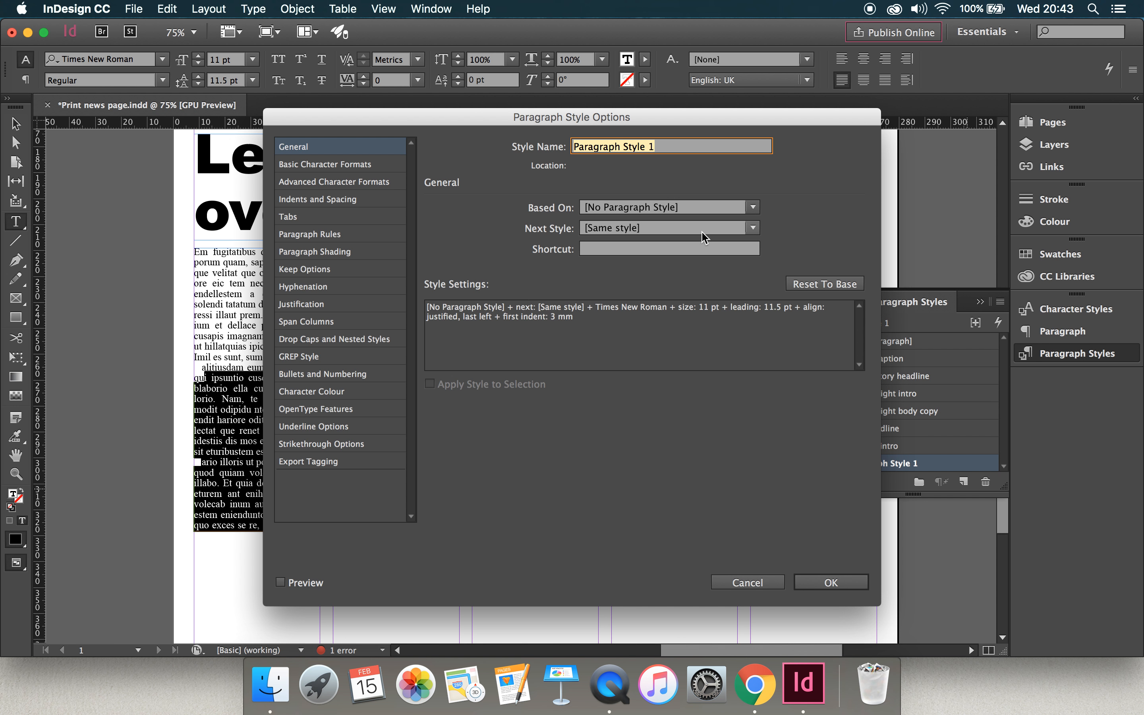
{"action": "type", "text": "Justified body copy"}
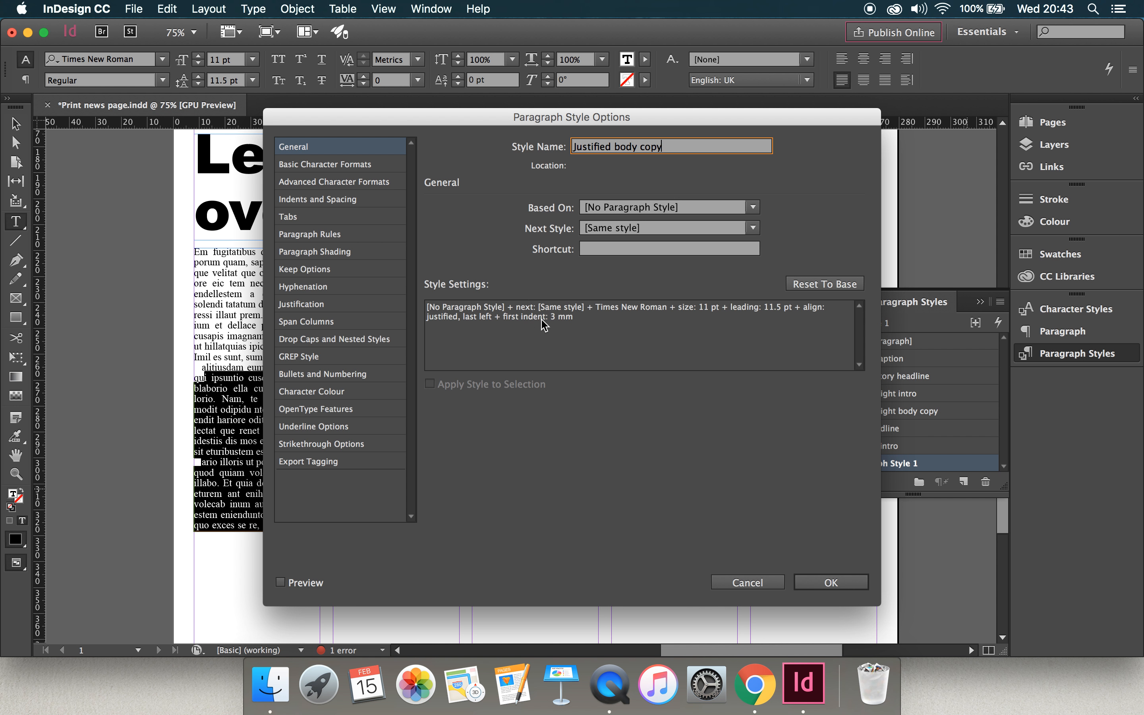
{"action": "left_click", "coordinate": [832, 583]}
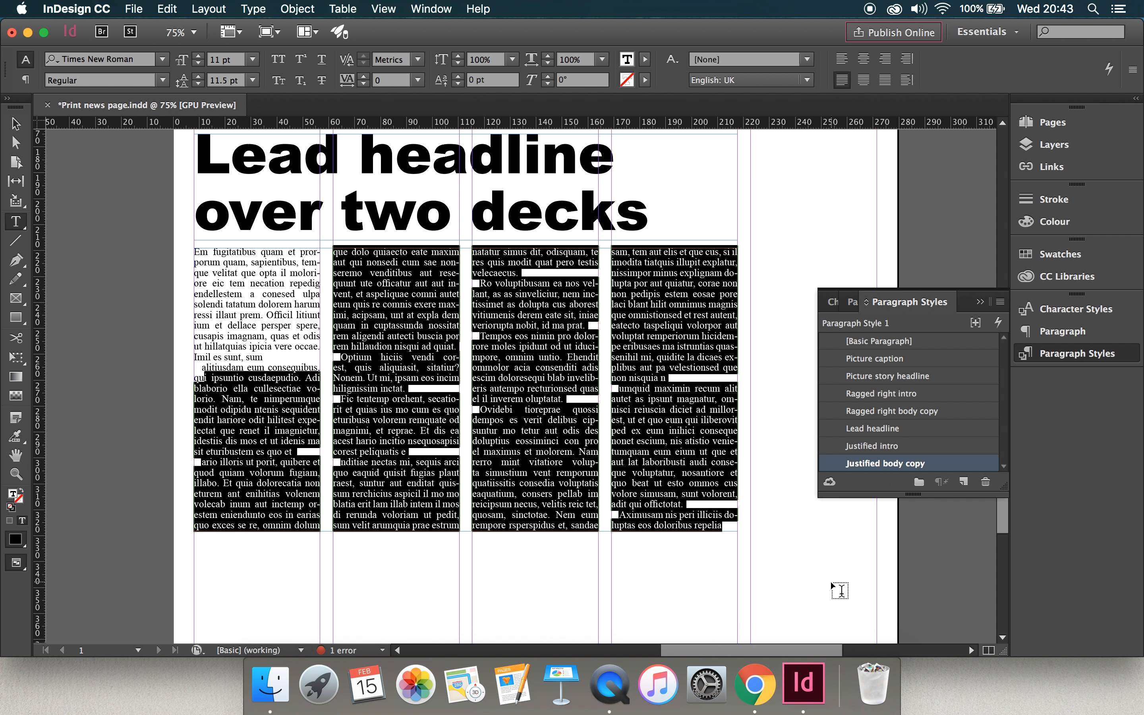
{"action": "left_click", "coordinate": [698, 422]}
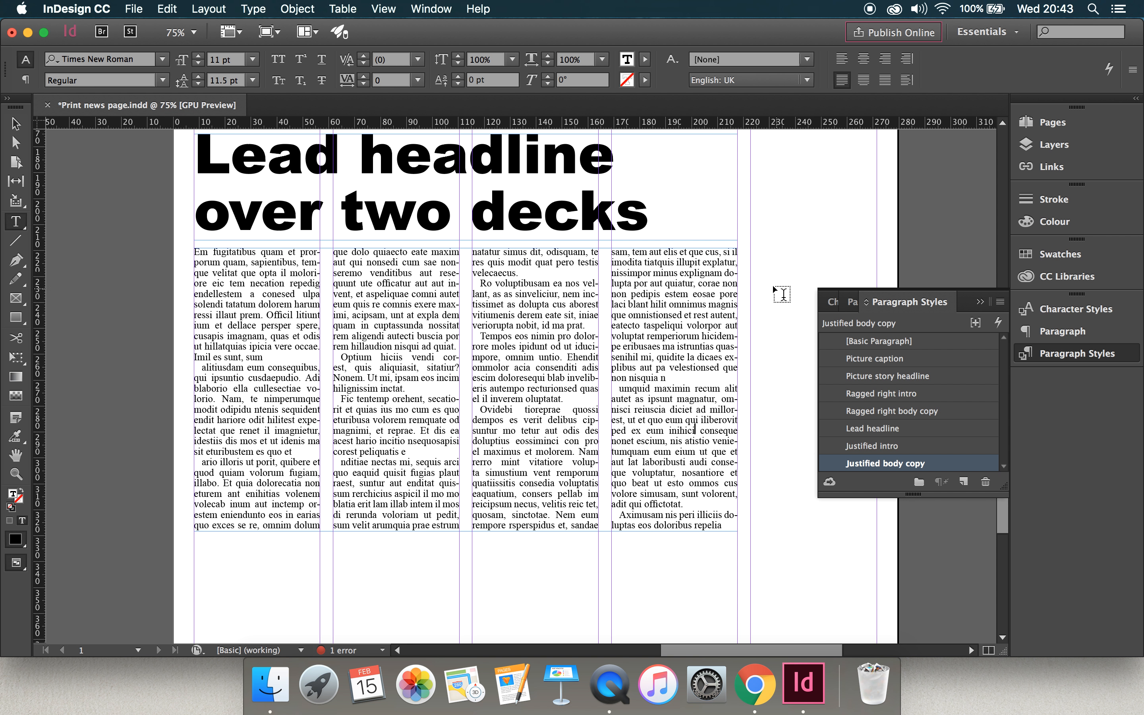
{"action": "scroll", "coordinate": [762, 266], "scroll_direction": "up", "scroll_amount": 8}
{"action": "scroll", "coordinate": [762, 266], "scroll_direction": "down", "scroll_amount": 8}
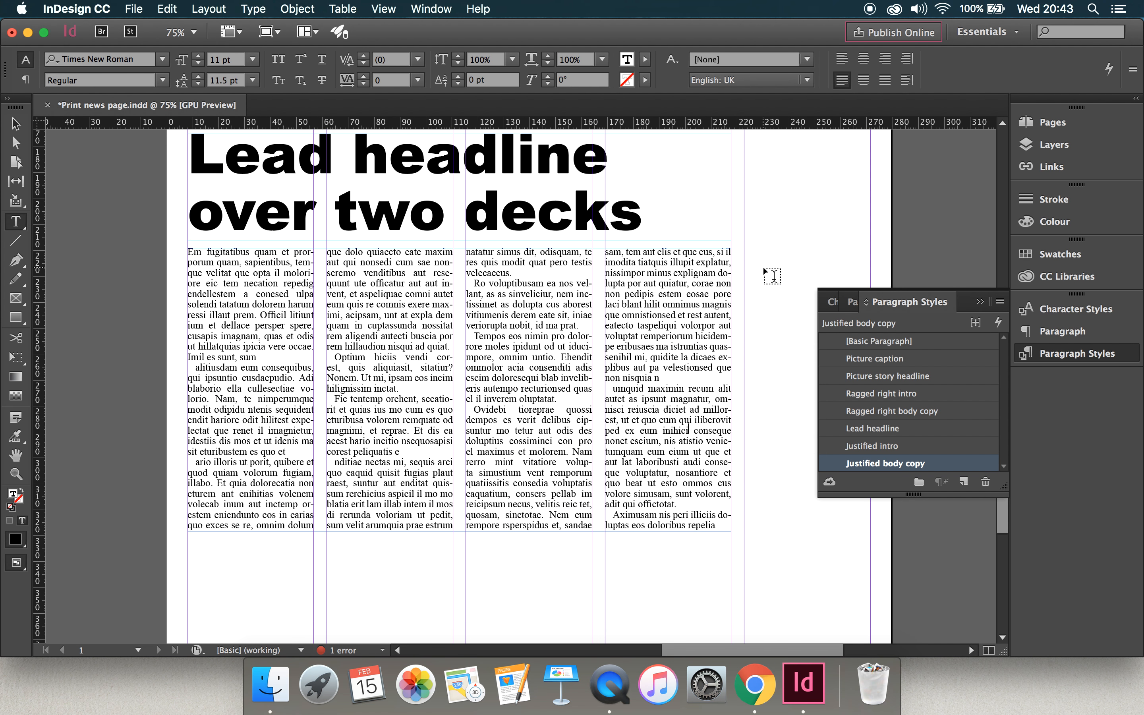
{"action": "scroll", "coordinate": [763, 268], "scroll_direction": "down", "scroll_amount": 5}
{"action": "scroll", "coordinate": [764, 267], "scroll_direction": "up", "scroll_amount": 10}
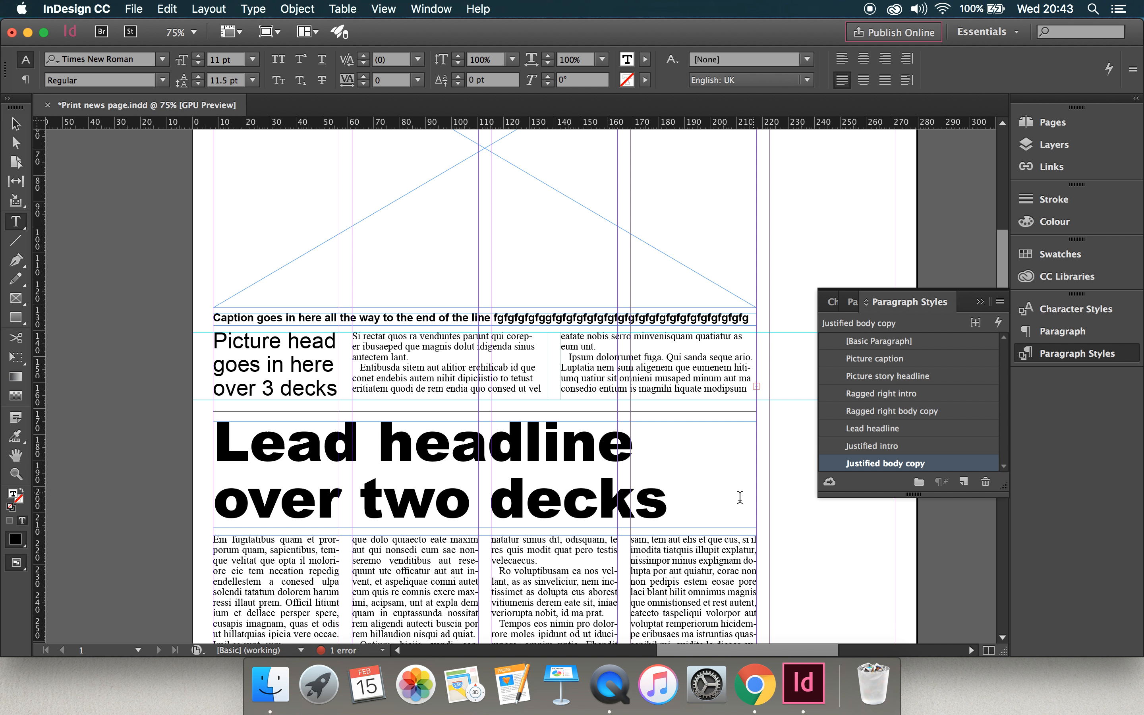
Switch the whole lead story to the "Ragged right body copy" paragraph style and back to "Justified body copy".
{"action": "scroll", "coordinate": [738, 498], "scroll_direction": "down", "scroll_amount": 7}
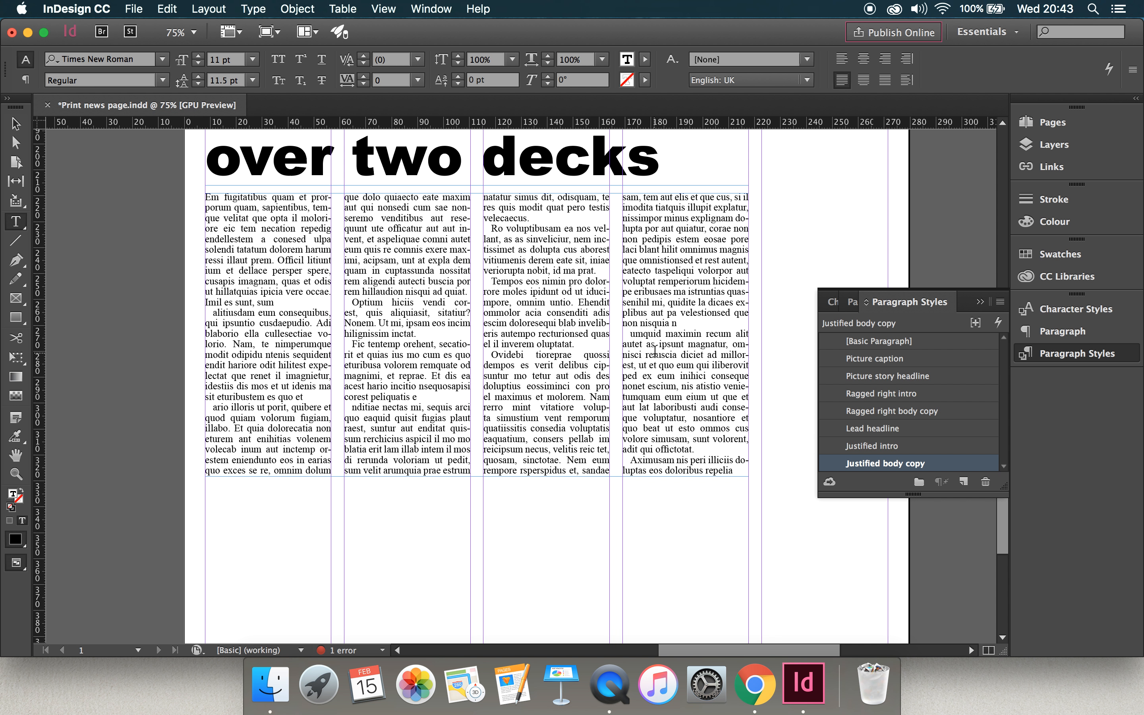
{"action": "key", "text": "super+a"}
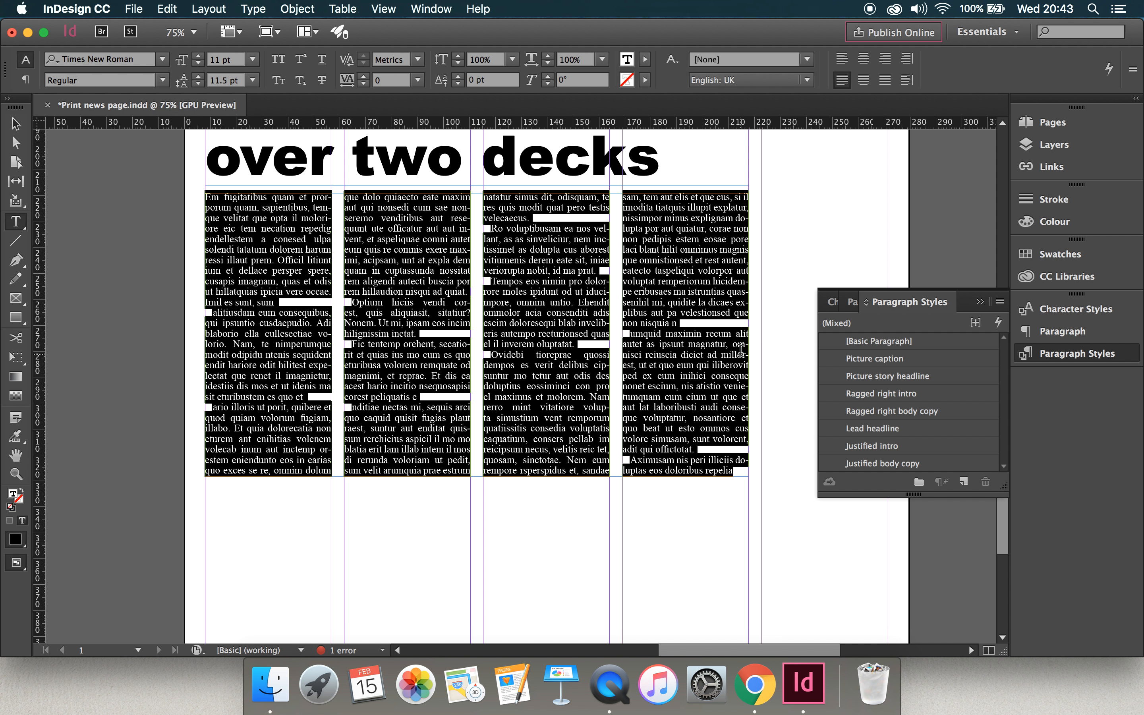
{"action": "left_click", "coordinate": [872, 415]}
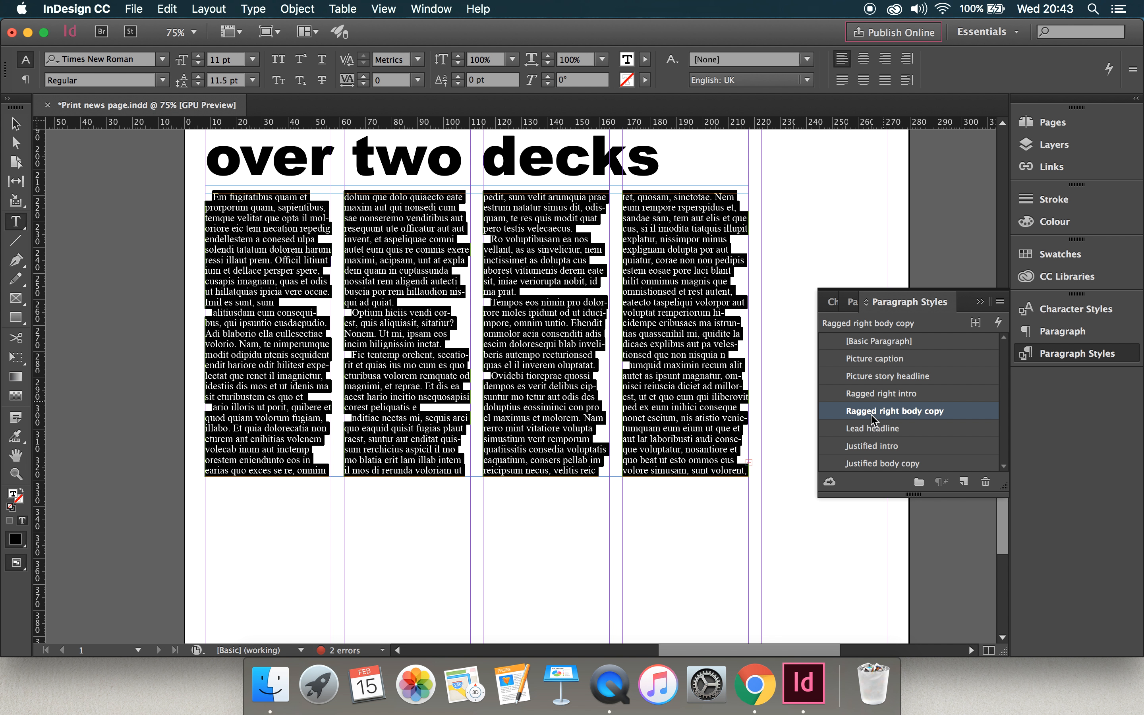
{"action": "left_click", "coordinate": [876, 465]}
{"action": "left_click", "coordinate": [670, 349]}
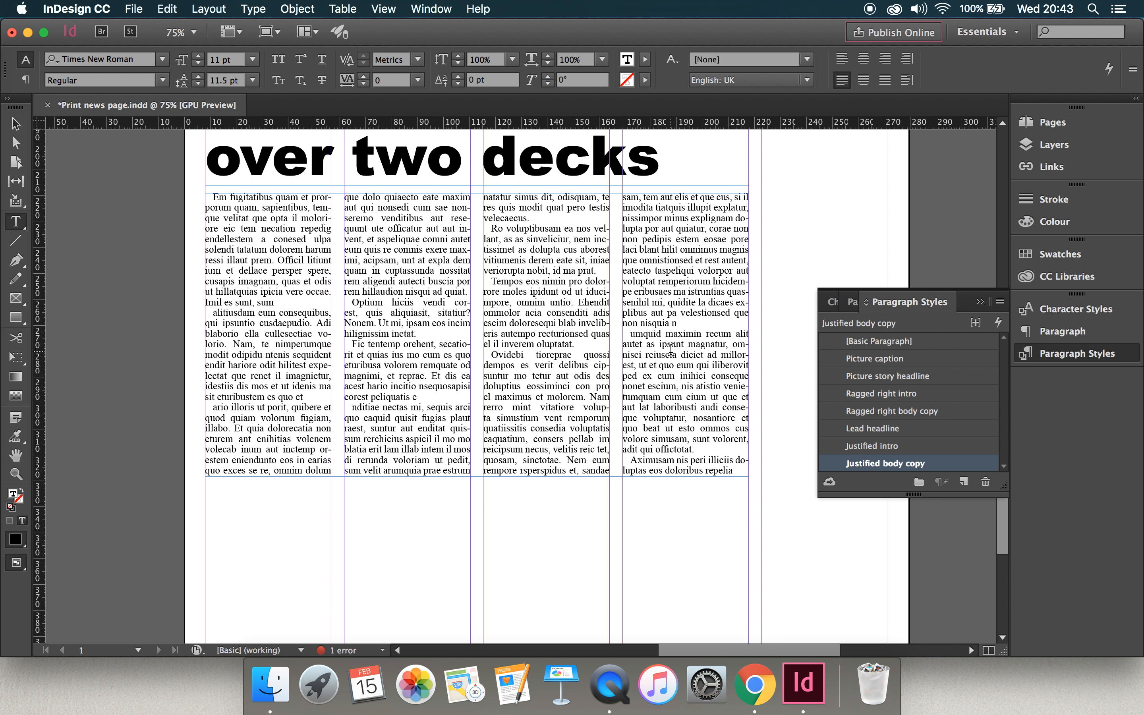
Apply the "Justified intro" paragraph style to the lead story's opening paragraph.
{"action": "scroll", "coordinate": [607, 338], "scroll_direction": "up", "scroll_amount": 5}
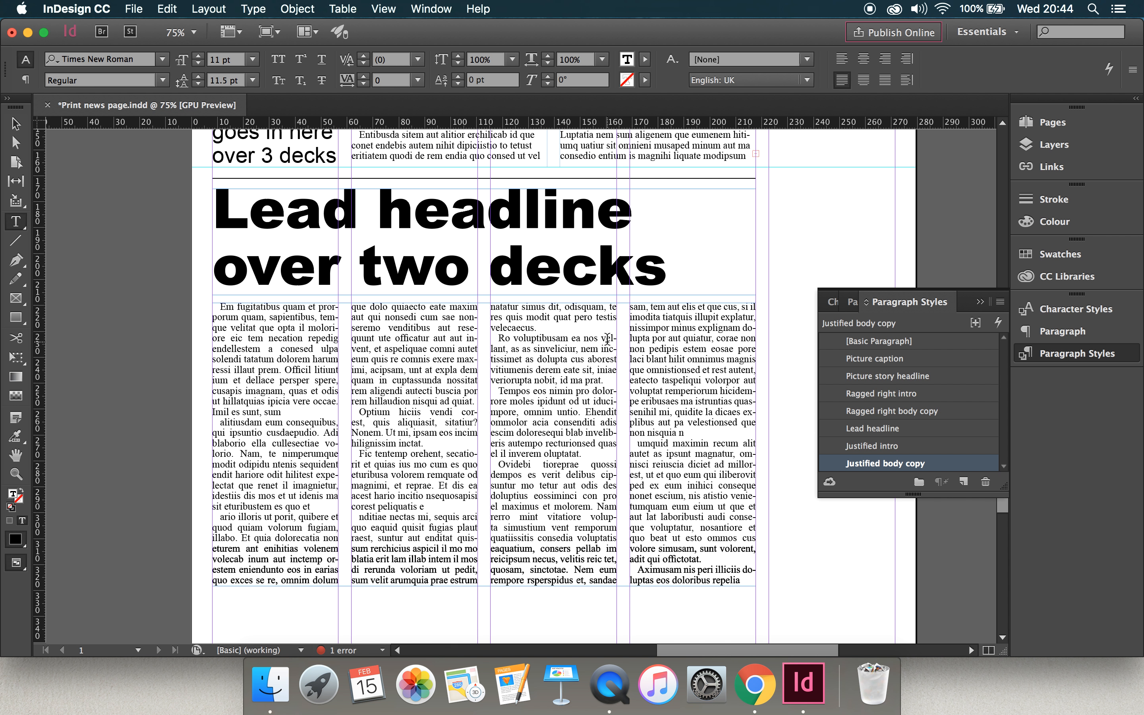
{"action": "scroll", "coordinate": [607, 338], "scroll_direction": "up", "scroll_amount": 1}
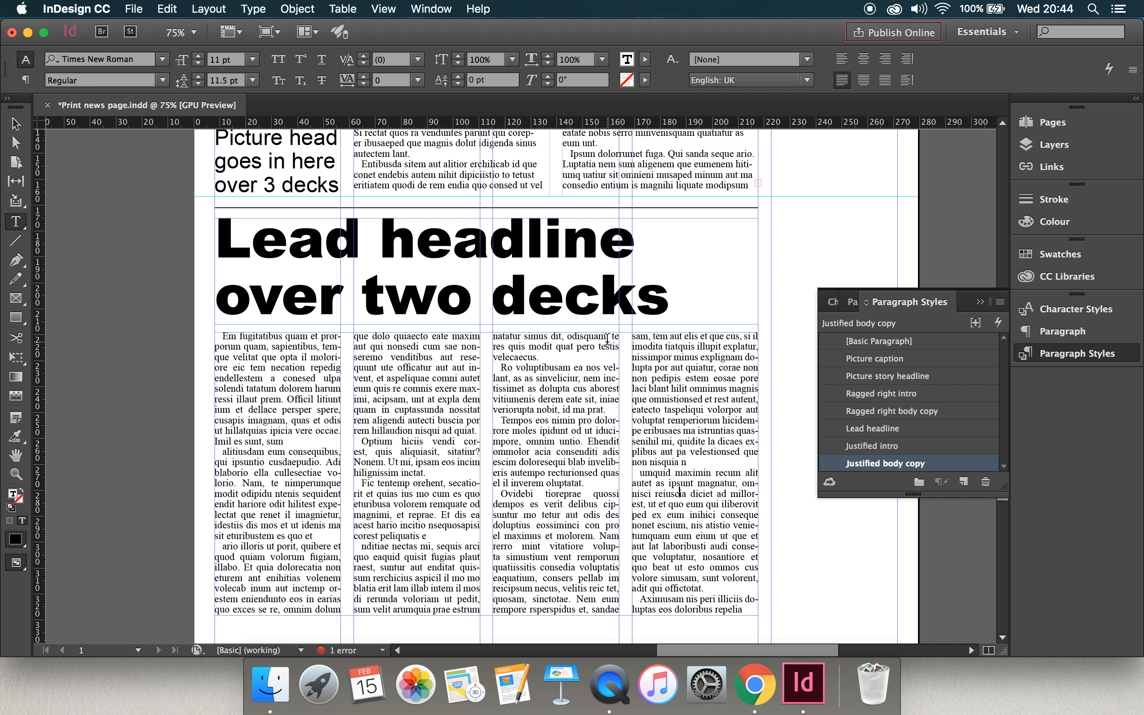
{"action": "scroll", "coordinate": [607, 338], "scroll_direction": "down", "scroll_amount": 5}
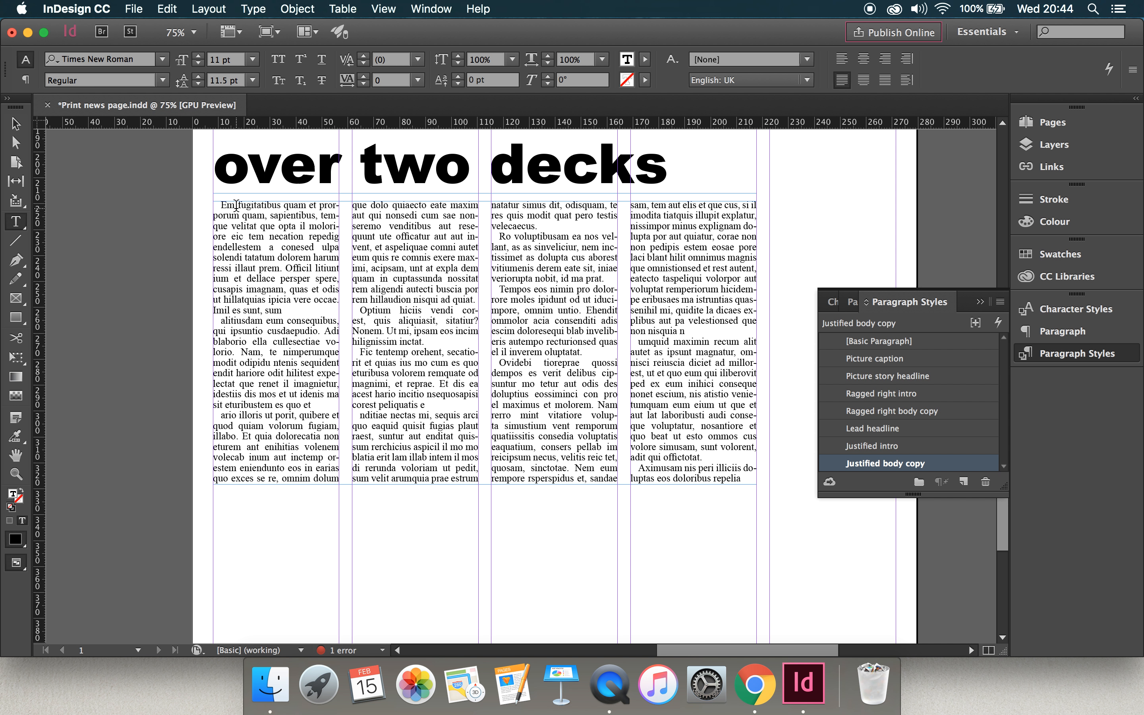
{"action": "left_click", "coordinate": [221, 204]}
{"action": "left_click", "coordinate": [283, 259]}
{"action": "left_click", "coordinate": [892, 448]}
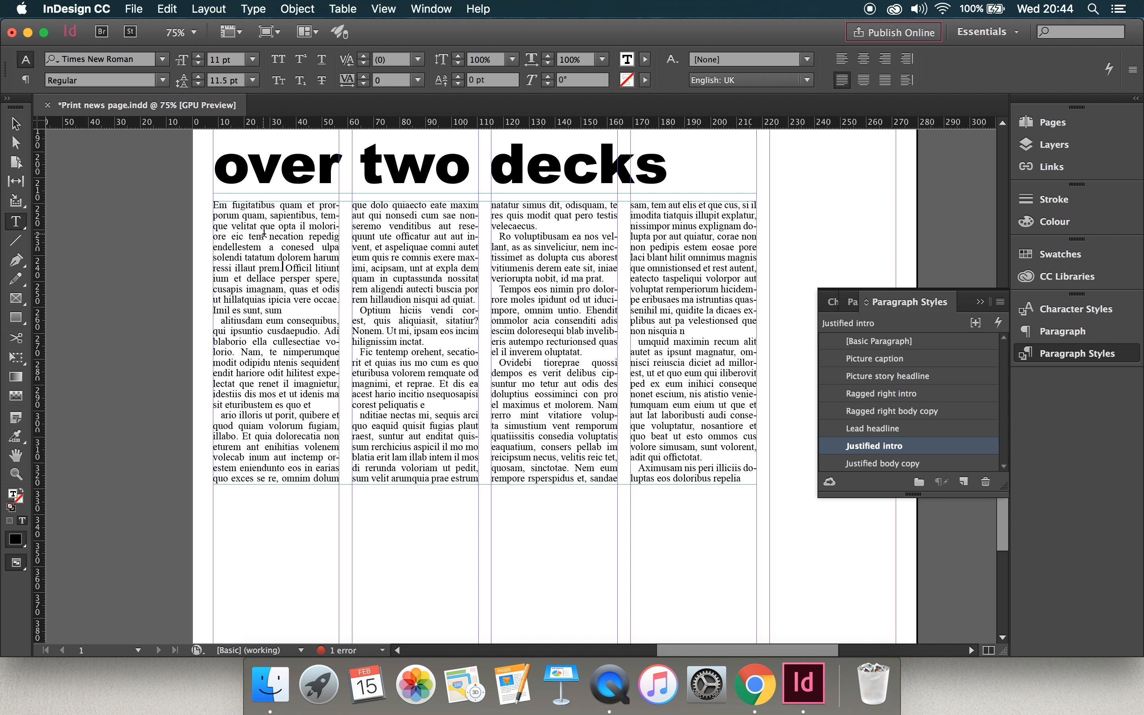
Collapse the paragraph styles and review the page from the picture box down to the lead story.
{"action": "scroll", "coordinate": [420, 306], "scroll_direction": "up", "scroll_amount": 5}
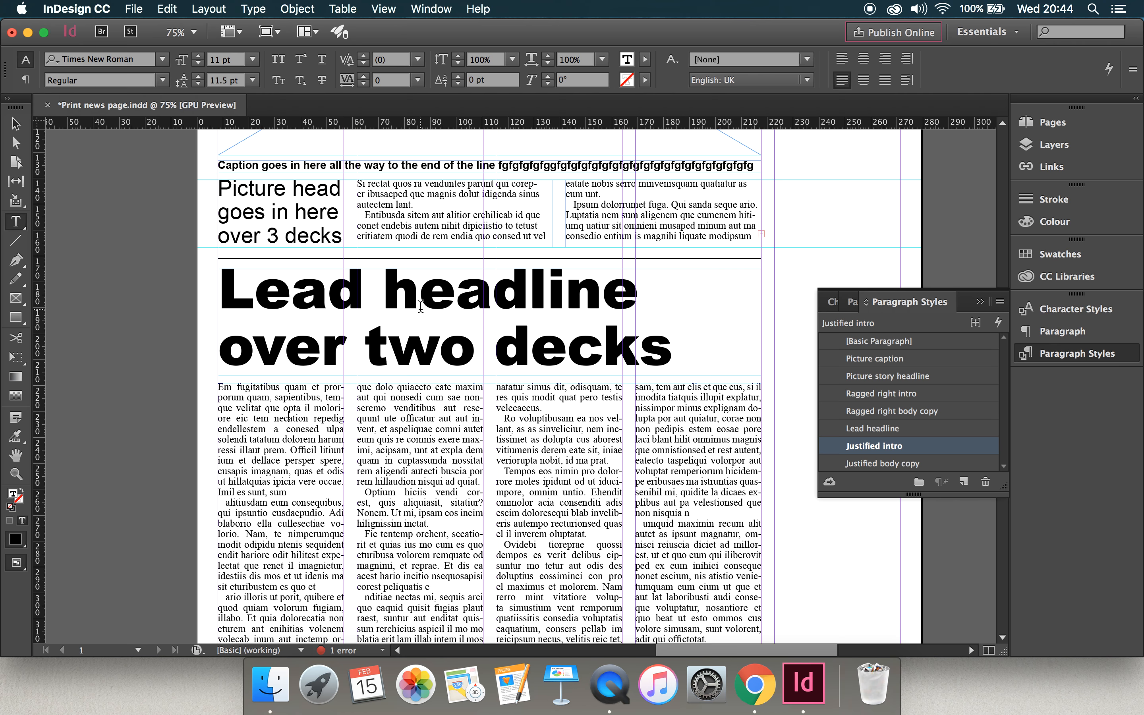
{"action": "scroll", "coordinate": [515, 410], "scroll_direction": "down", "scroll_amount": 5}
{"action": "scroll", "coordinate": [514, 410], "scroll_direction": "up", "scroll_amount": 3}
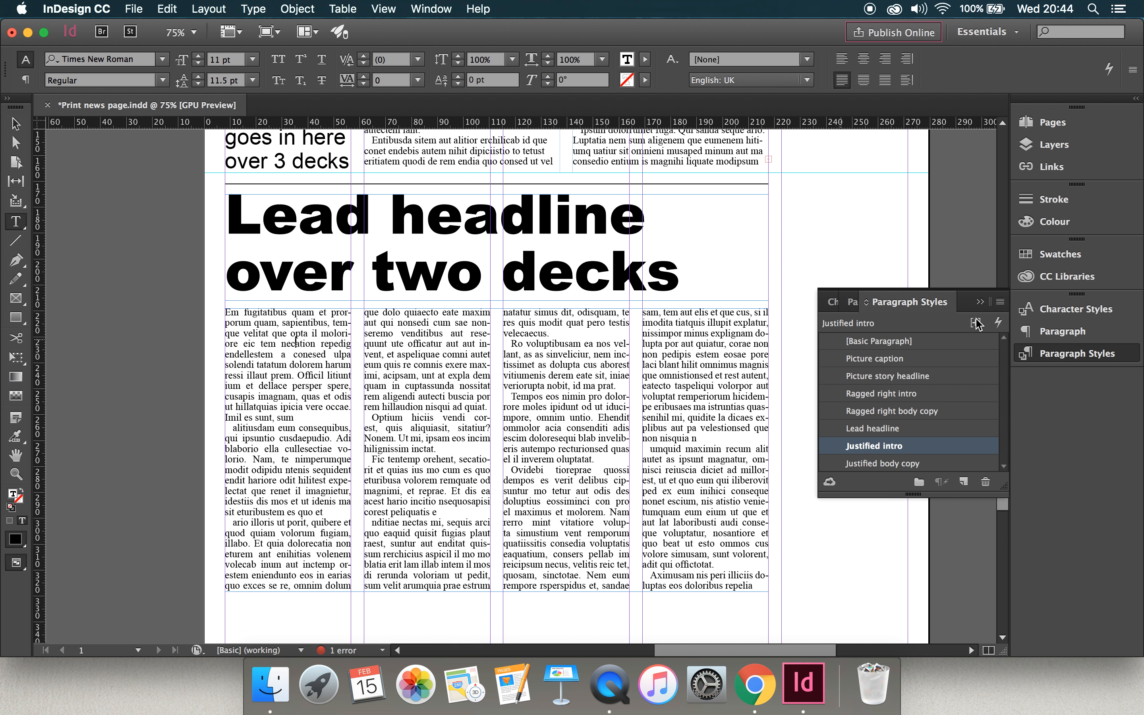
{"action": "left_click", "coordinate": [981, 303]}
{"action": "scroll", "coordinate": [877, 320], "scroll_direction": "down", "scroll_amount": 2}
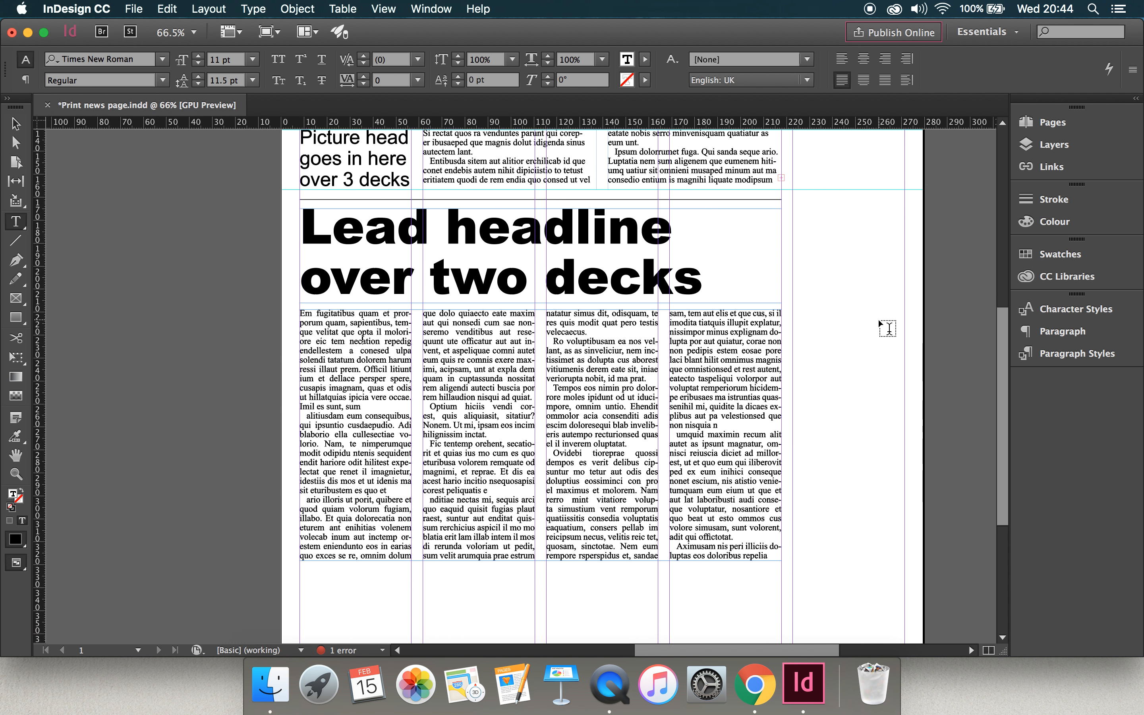
{"action": "scroll", "coordinate": [877, 318], "scroll_direction": "down", "scroll_amount": 2}
{"action": "scroll", "coordinate": [878, 318], "scroll_direction": "up", "scroll_amount": 5}
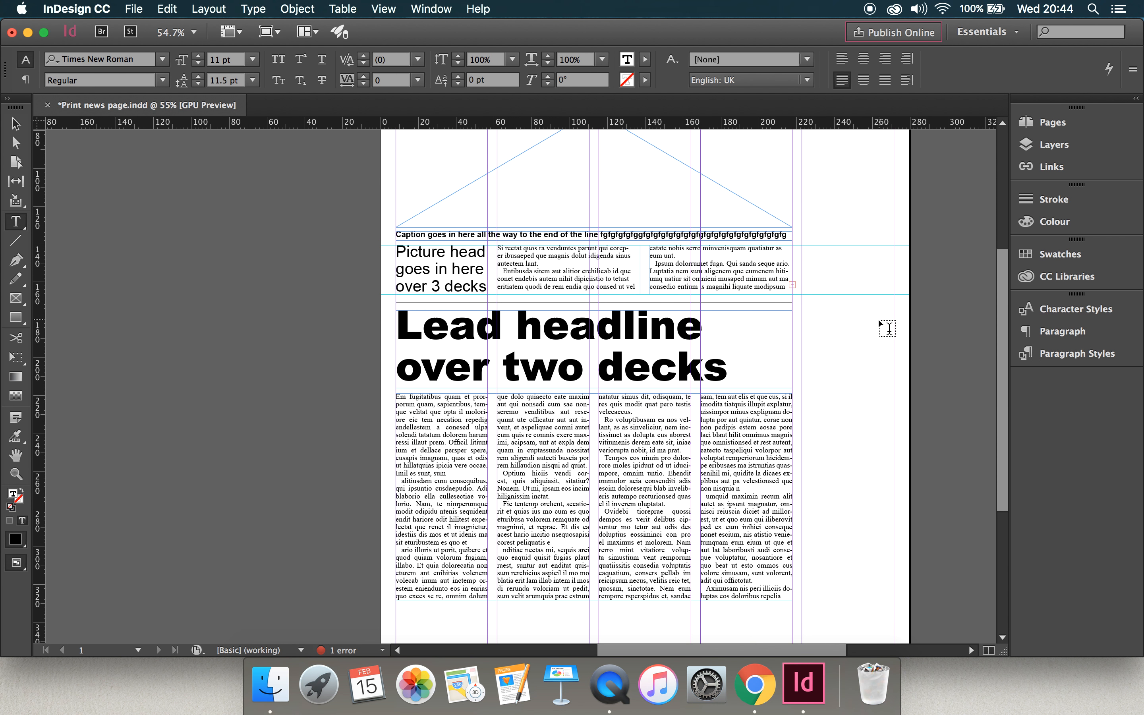
{"action": "scroll", "coordinate": [880, 323], "scroll_direction": "up", "scroll_amount": 1}
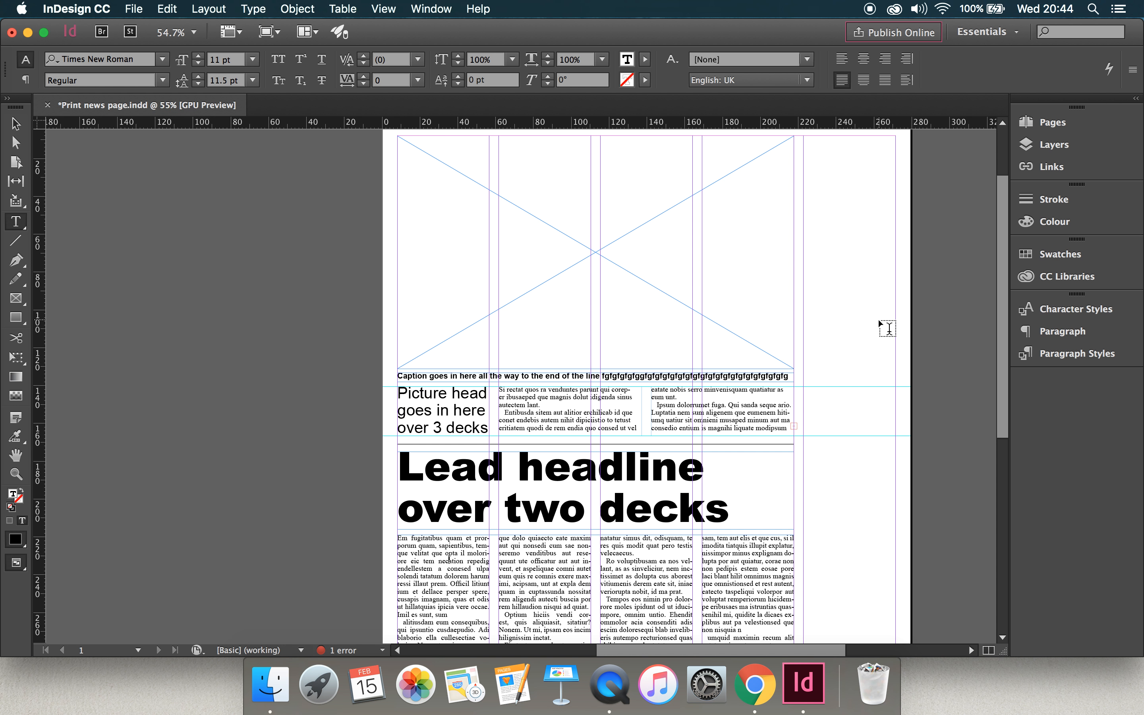
{"action": "scroll", "coordinate": [878, 319], "scroll_direction": "down", "scroll_amount": 10}
{"action": "scroll", "coordinate": [878, 320], "scroll_direction": "up", "scroll_amount": 5}
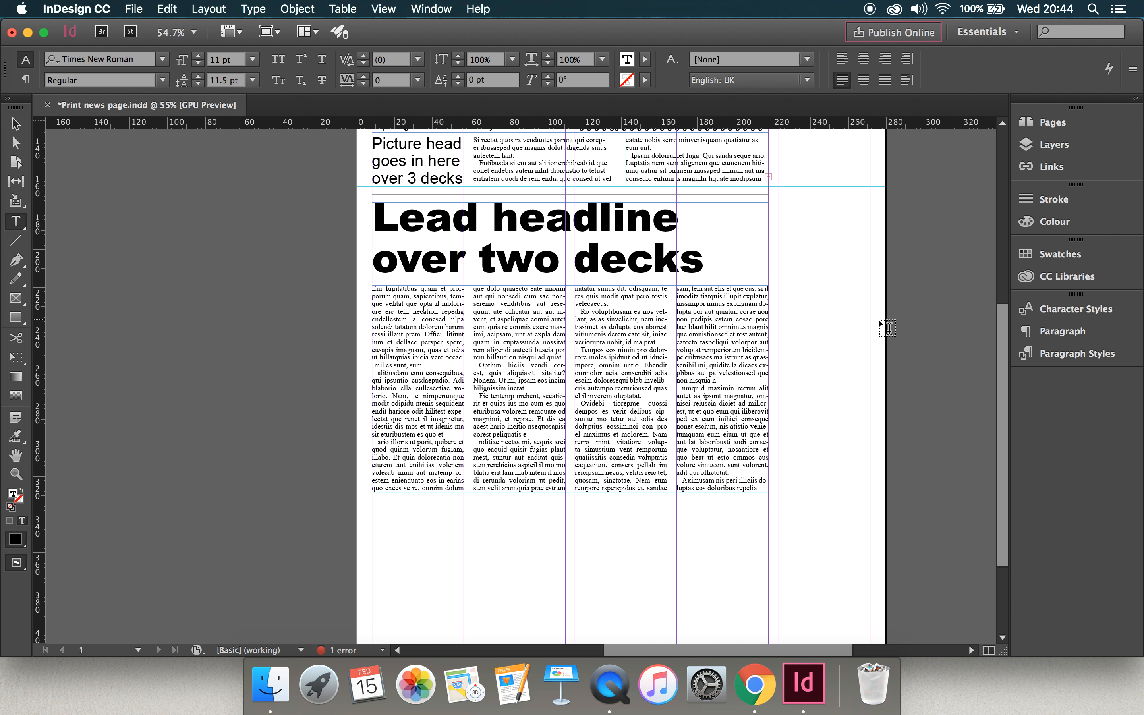
Draw a byline text frame about 49.5 mm wide and 9 mm high, placed over the top of the lead story's first column.
{"action": "scroll", "coordinate": [878, 319], "scroll_direction": "up", "scroll_amount": 1}
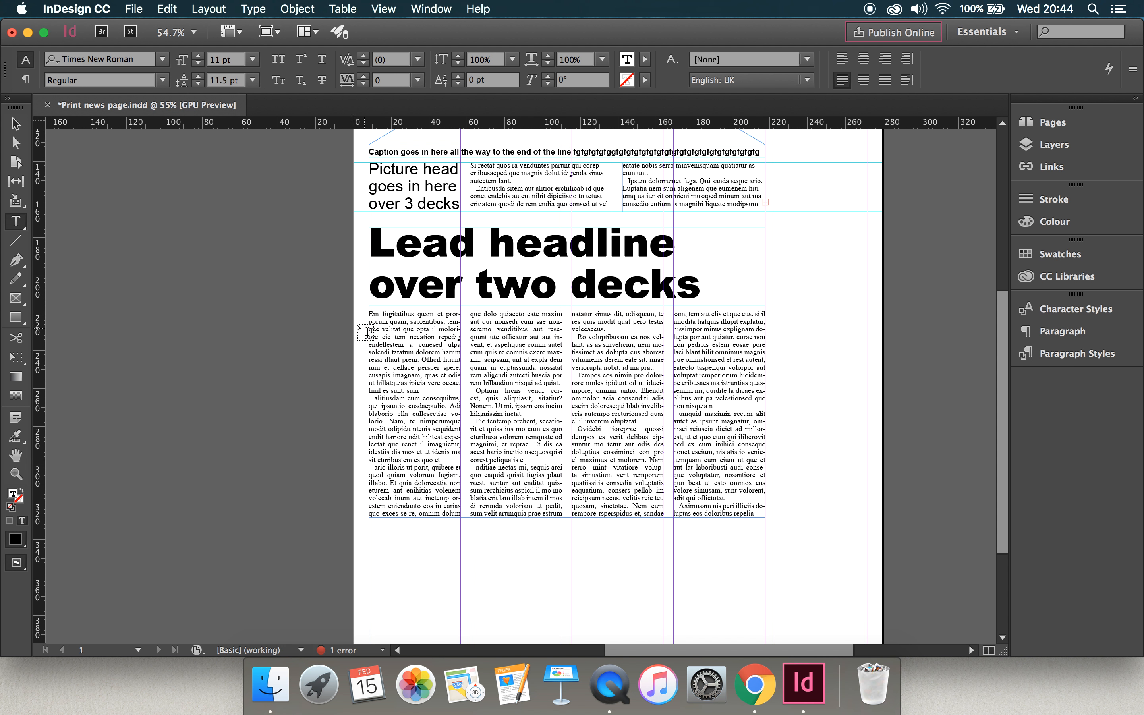
{"action": "left_click_drag", "start_coordinate": [355, 322], "coordinate": [447, 338]}
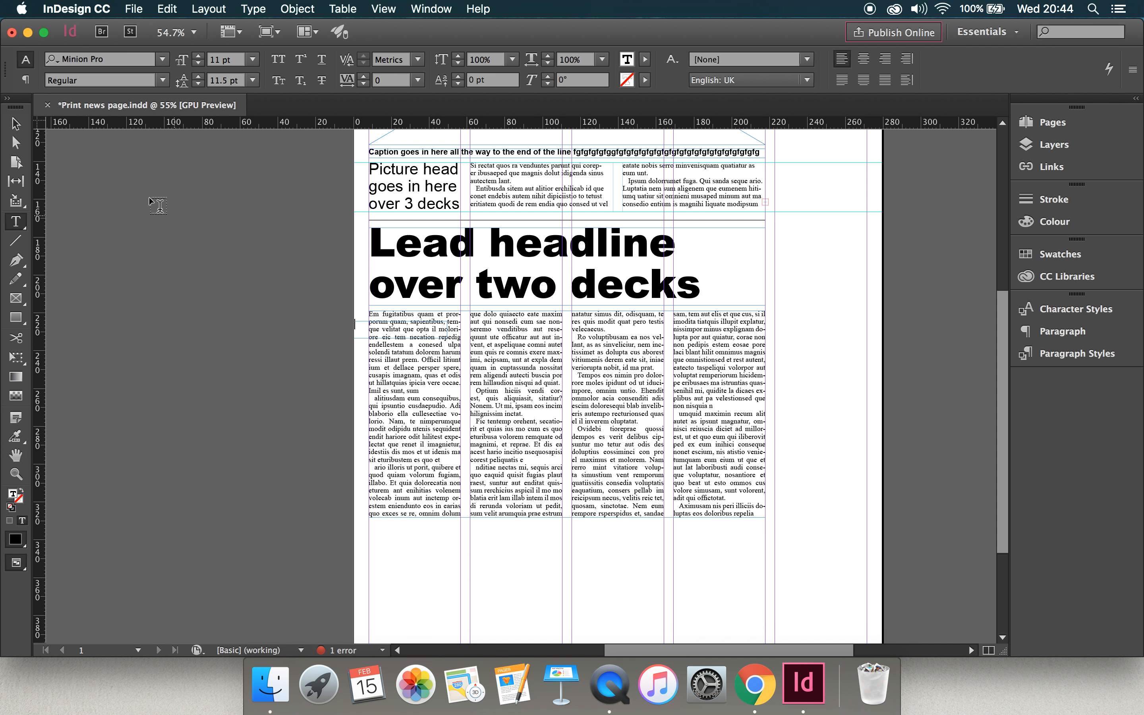
{"action": "left_click", "coordinate": [15, 124]}
{"action": "left_click_drag", "start_coordinate": [357, 331], "coordinate": [376, 323]}
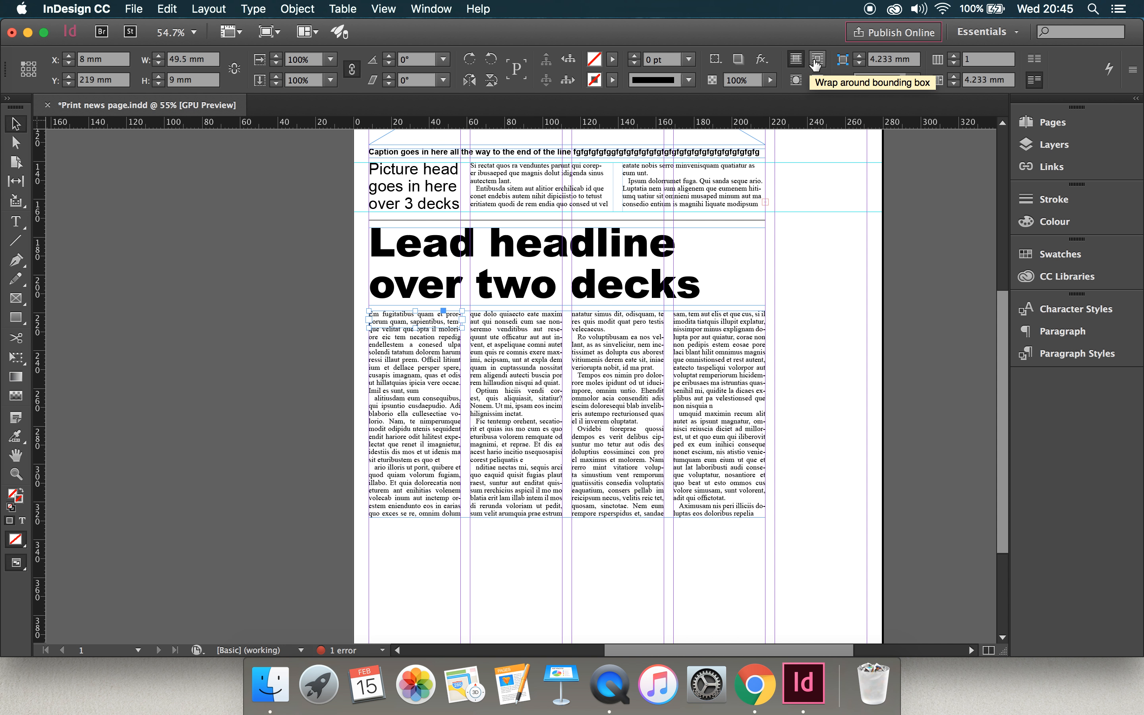
Wrap the lead story around the byline frame's bounding box and enter "By A Reporter" in the frame.
{"action": "left_click", "coordinate": [815, 65]}
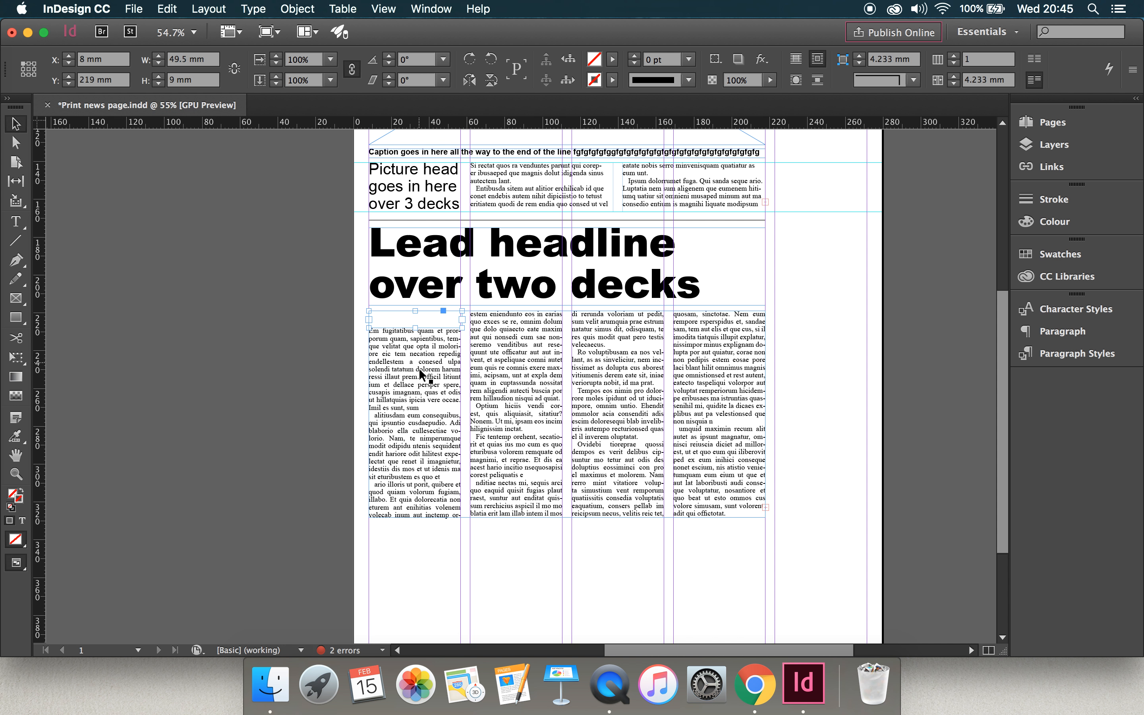
{"action": "double_click", "coordinate": [396, 317]}
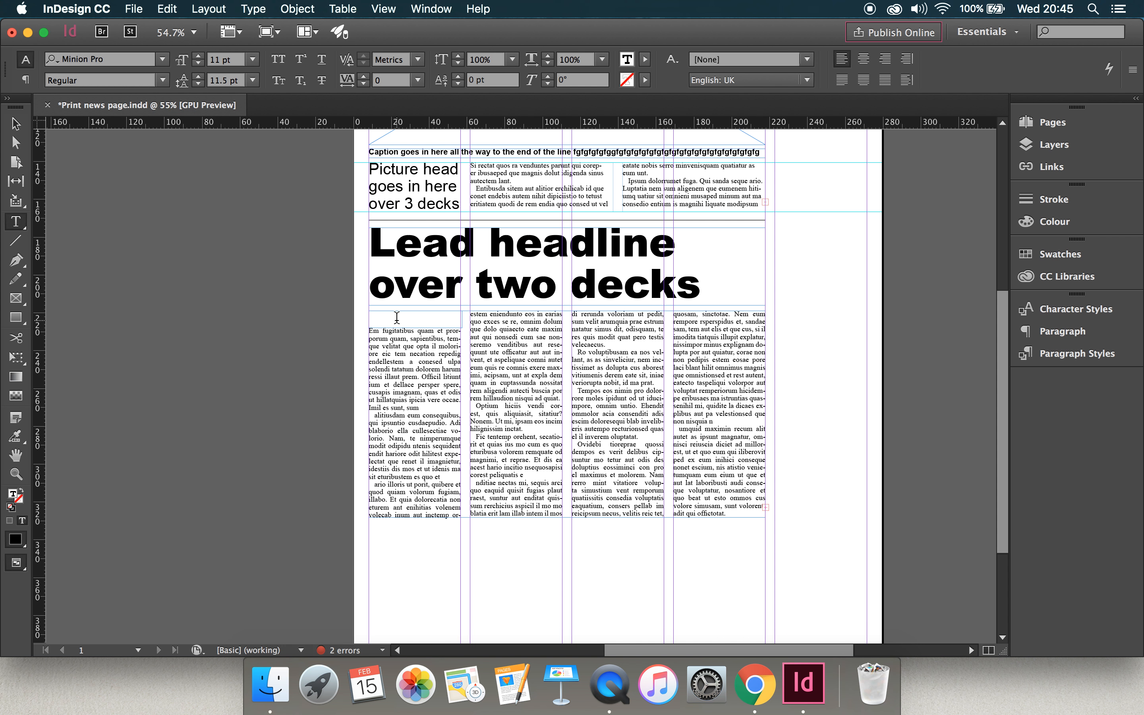
{"action": "type", "text": "By A Reporter"}
Set the byline text "By A Reporter" in Arial Bold.
{"action": "left_click", "coordinate": [15, 473]}
{"action": "left_click_drag", "start_coordinate": [390, 304], "coordinate": [467, 362]}
{"action": "left_click", "coordinate": [16, 221]}
{"action": "left_click", "coordinate": [453, 340]}
{"action": "left_click_drag", "start_coordinate": [461, 341], "coordinate": [371, 341]}
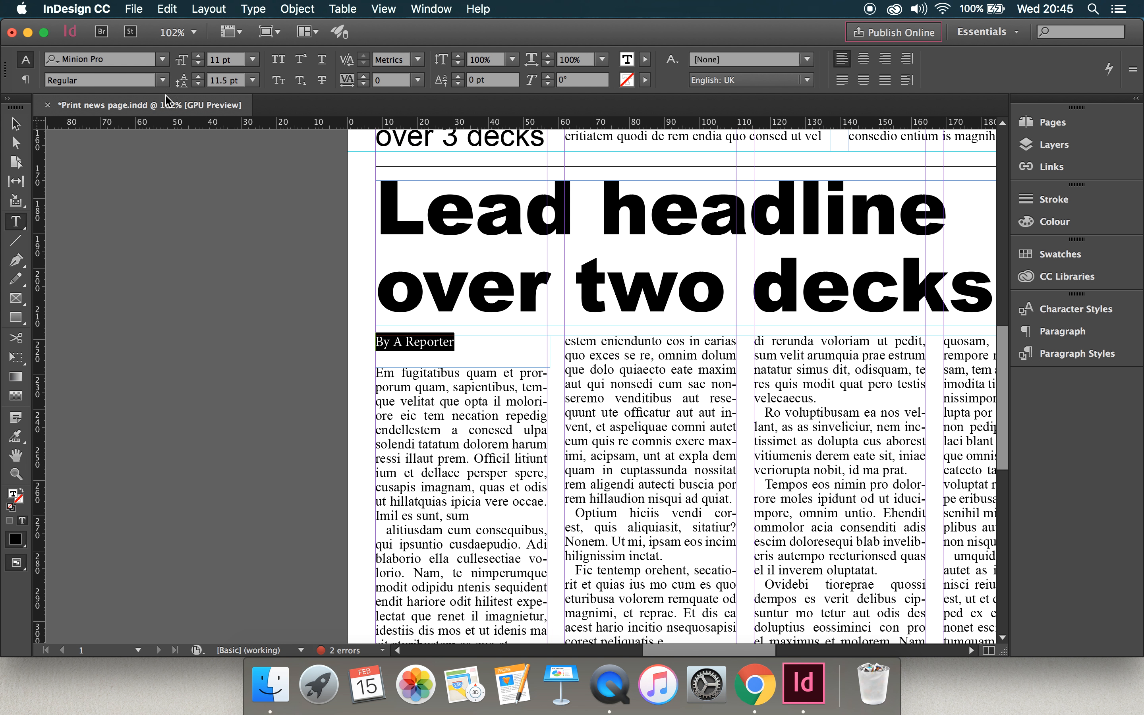
{"action": "left_click", "coordinate": [162, 61]}
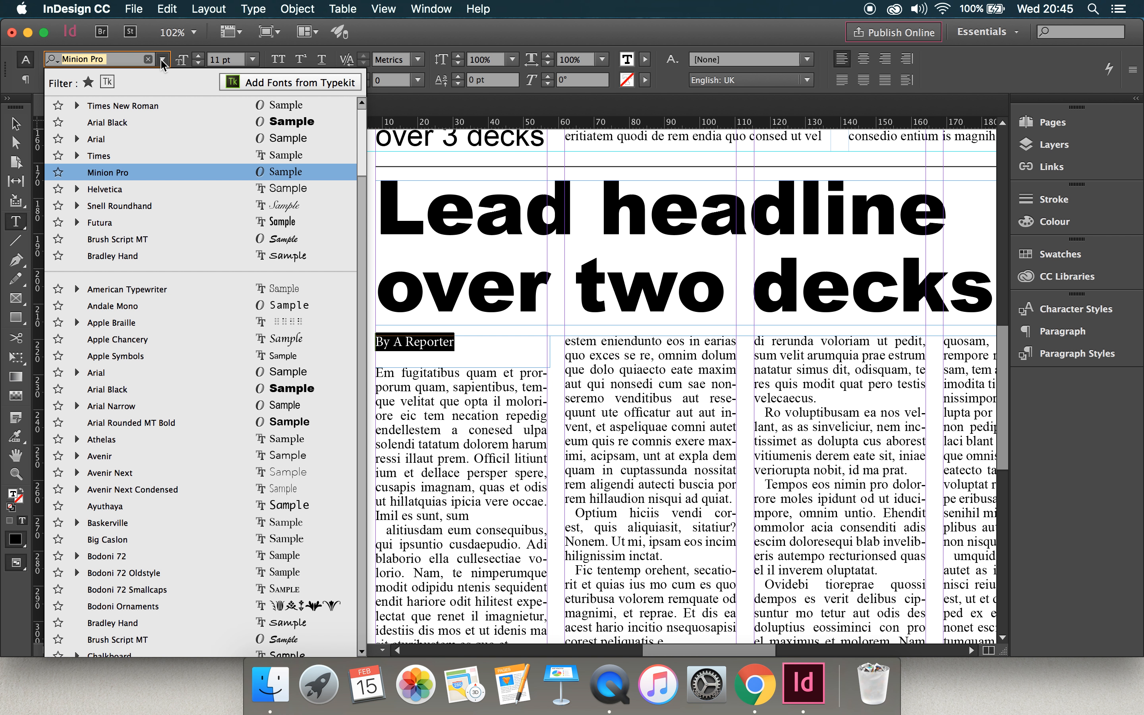
{"action": "left_click", "coordinate": [133, 140]}
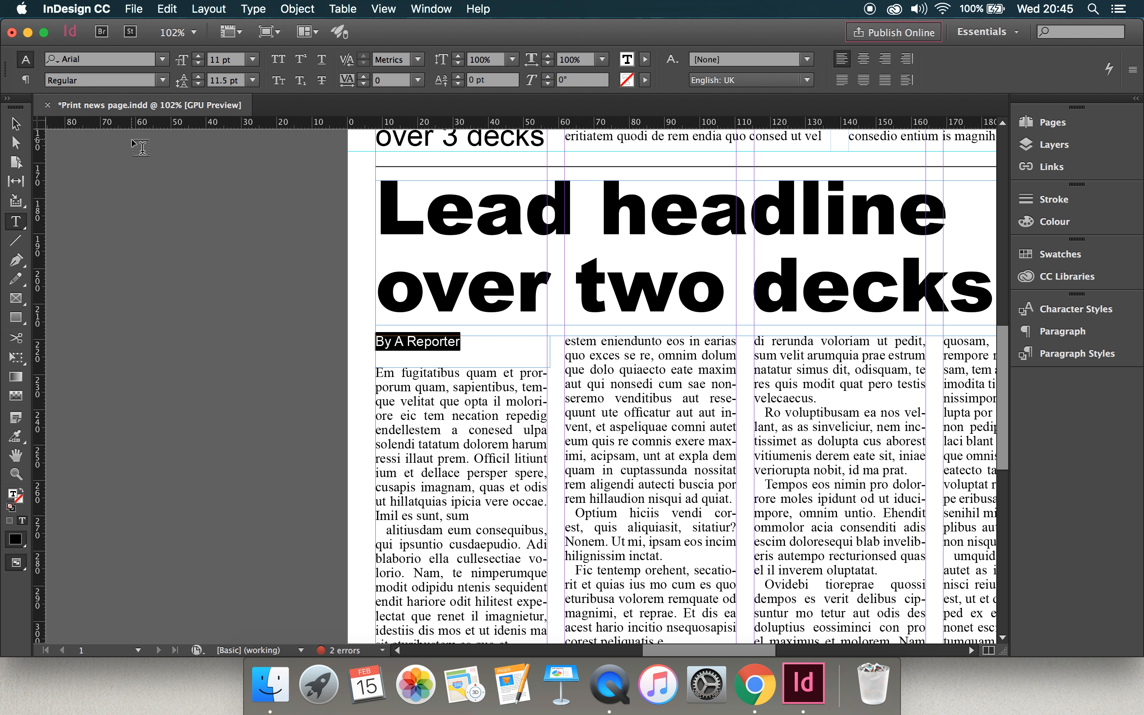
{"action": "left_click", "coordinate": [162, 80]}
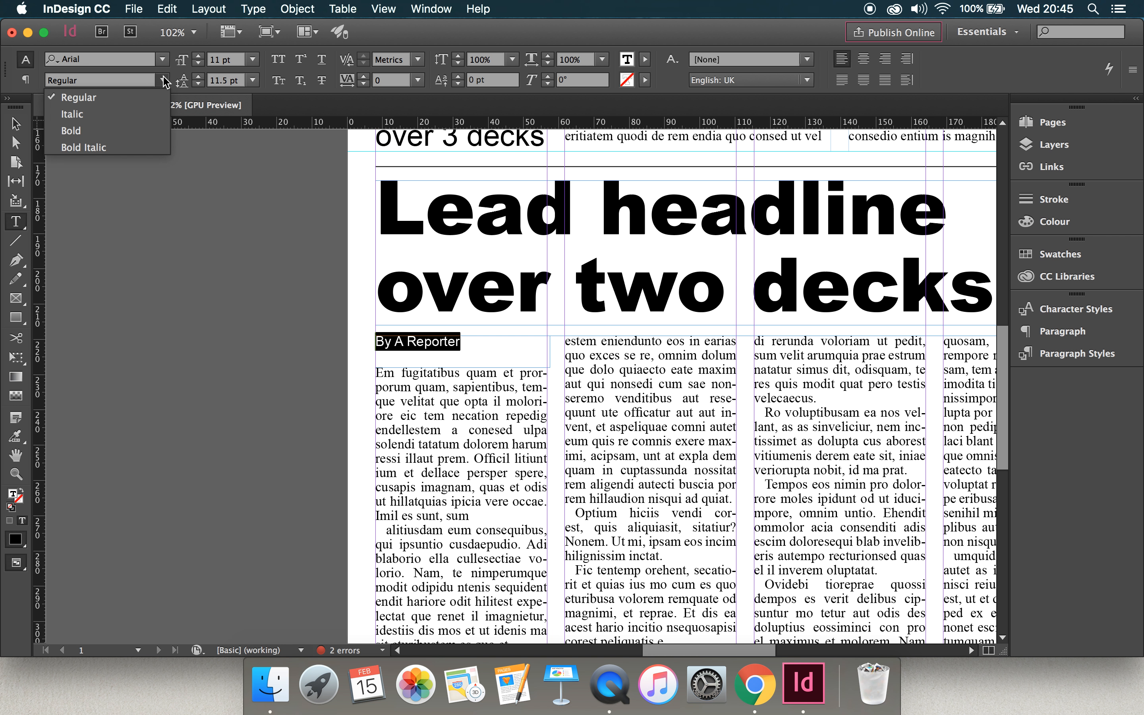
{"action": "left_click", "coordinate": [146, 130]}
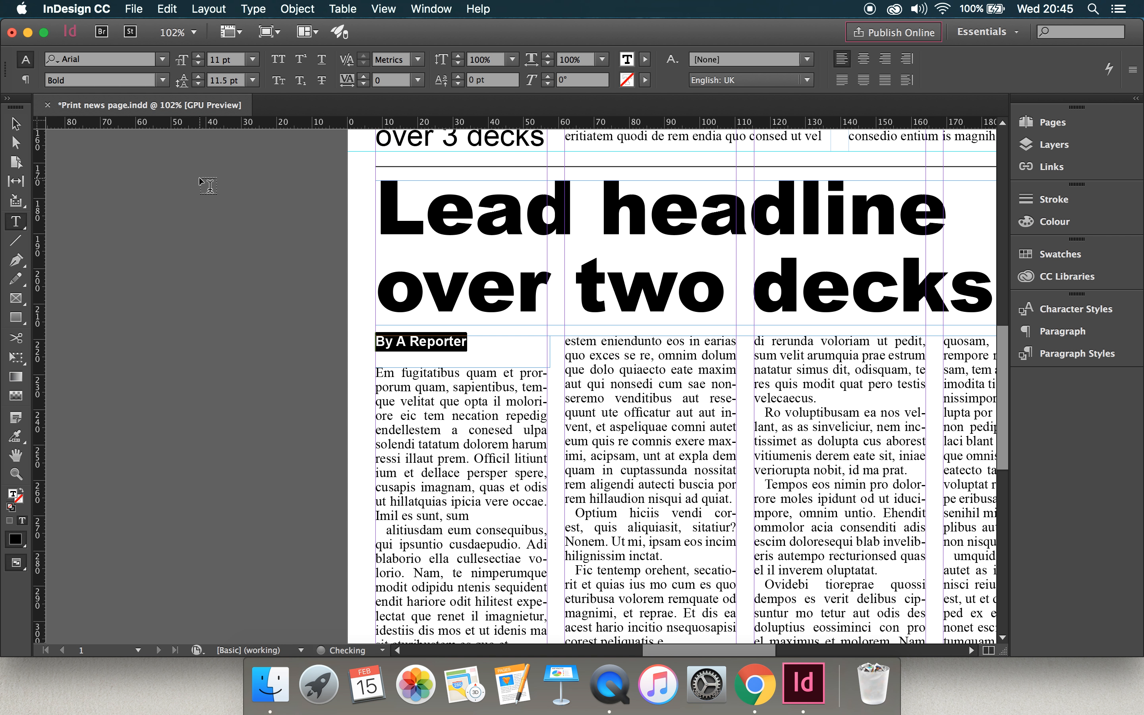
Draw a horizontal 1 pt line under the byline and fit it to the first column, about 48.68 mm long.
{"action": "left_click", "coordinate": [23, 245]}
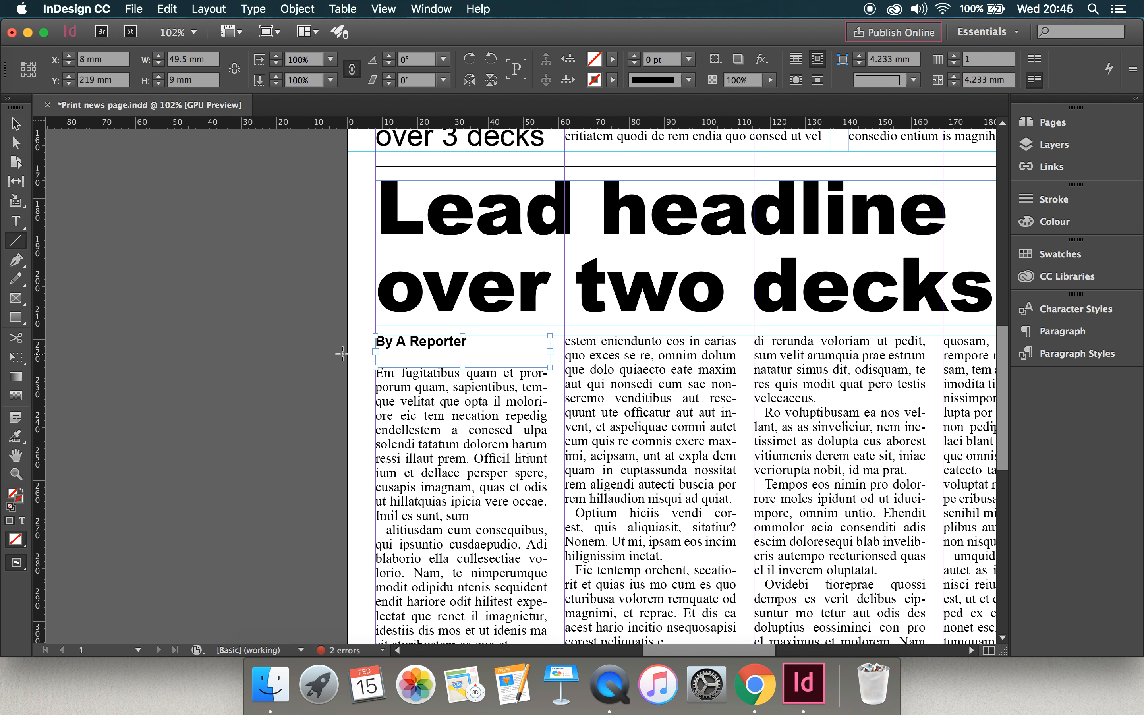
{"action": "left_click_drag", "start_coordinate": [361, 348], "coordinate": [545, 348]}
{"action": "key", "text": "v"}
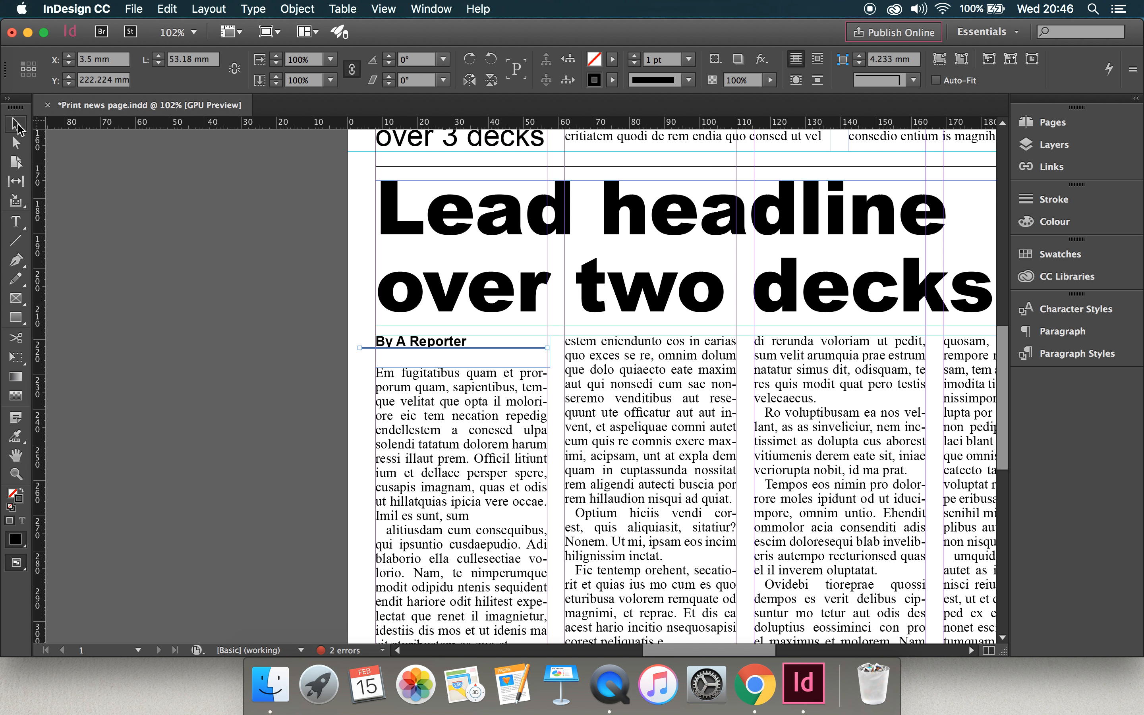
{"action": "left_click_drag", "start_coordinate": [370, 349], "coordinate": [376, 353]}
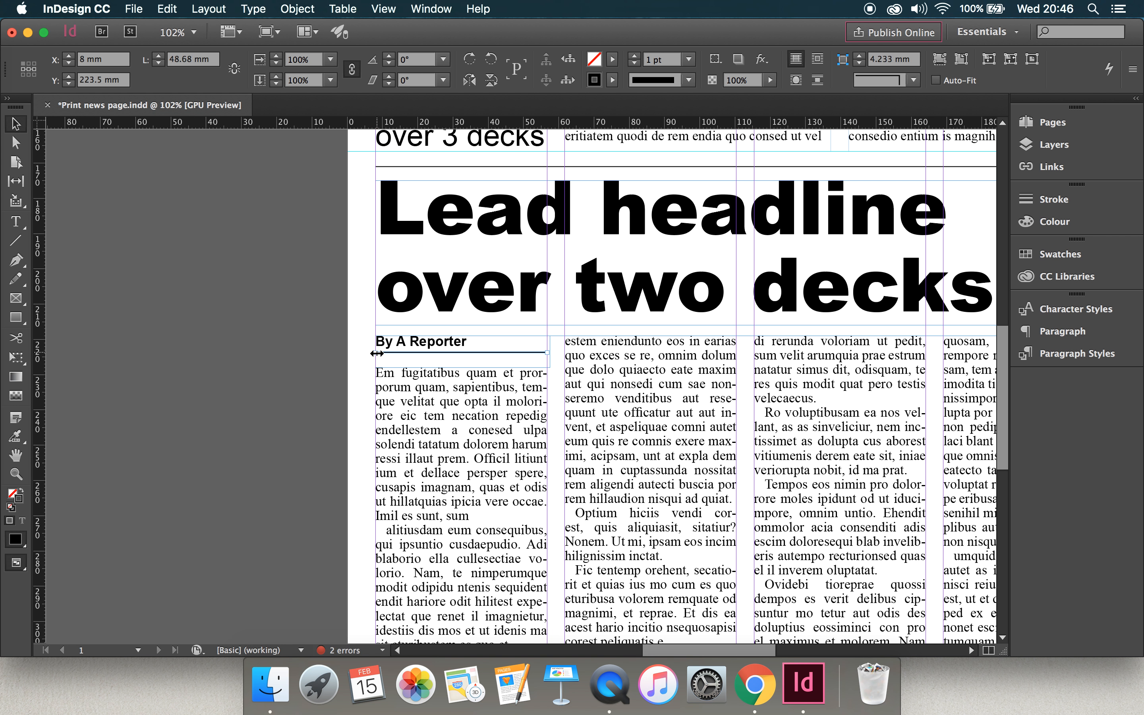
Narrow the byline frame to the first column's width, 48.68 mm, and deselect it.
{"action": "left_click", "coordinate": [550, 347]}
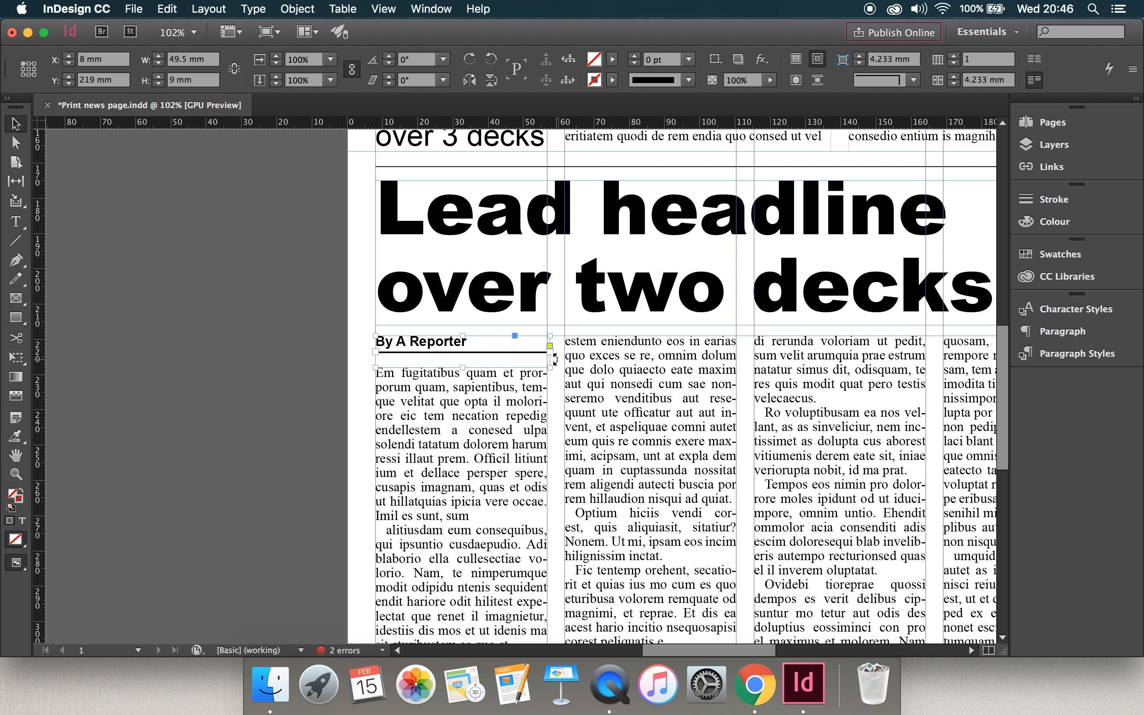
{"action": "left_click_drag", "start_coordinate": [551, 358], "coordinate": [547, 352]}
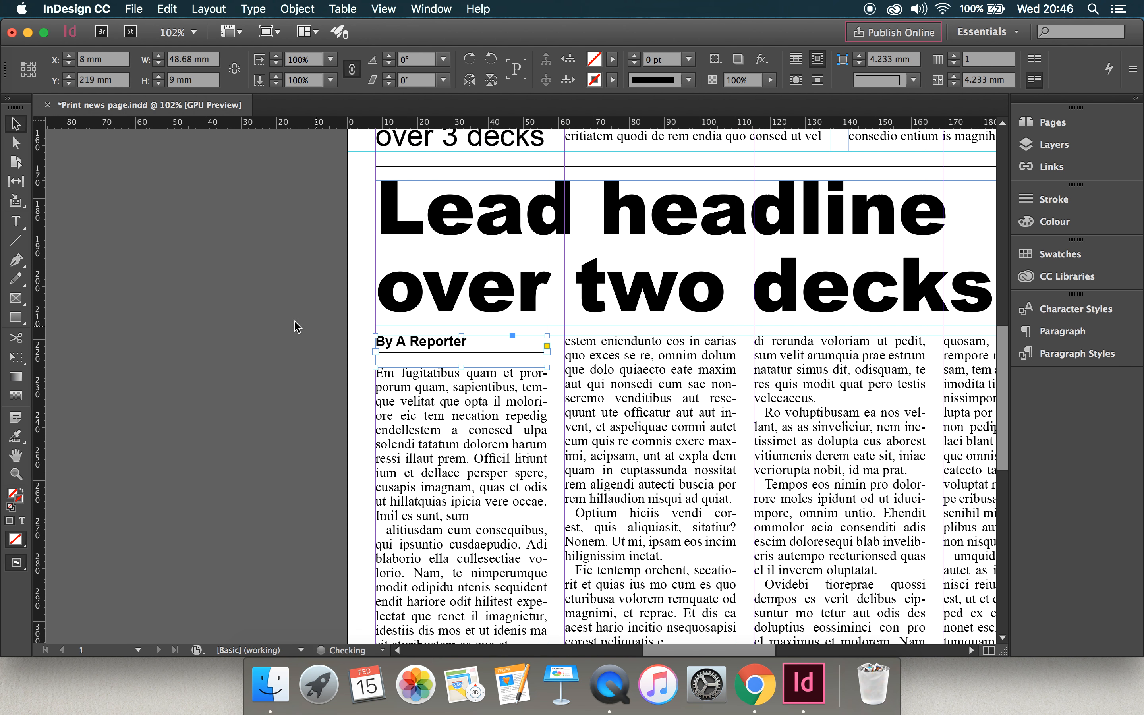
{"action": "left_click", "coordinate": [197, 299]}
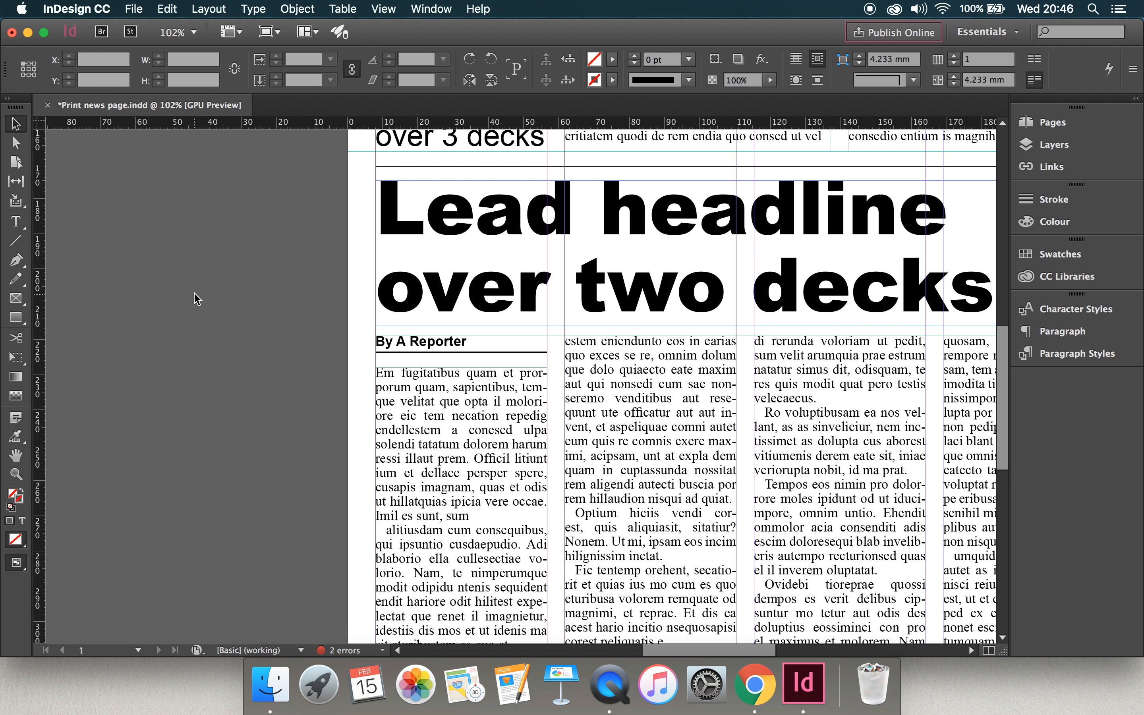
Nudge the line under the byline down to a Y position of 224.25 mm and deselect it.
{"action": "left_click", "coordinate": [383, 353]}
{"action": "key", "text": "Down"}
{"action": "key", "text": "Down"}
{"action": "key", "text": "Down"}
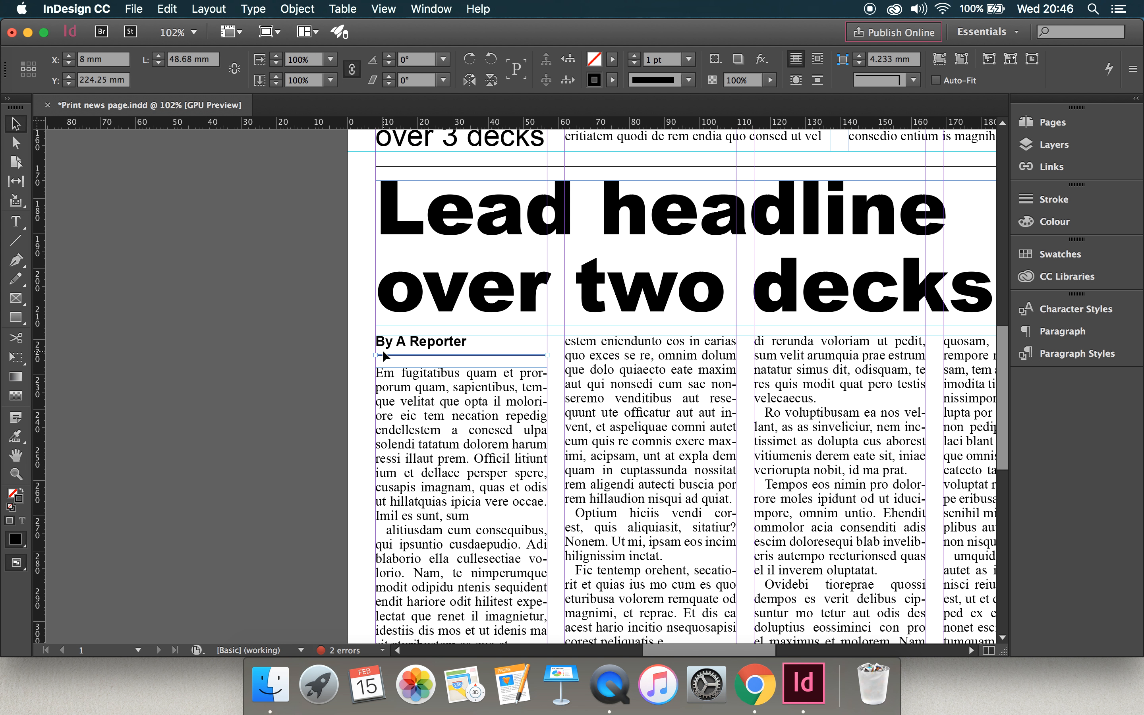
{"action": "left_click", "coordinate": [323, 353]}
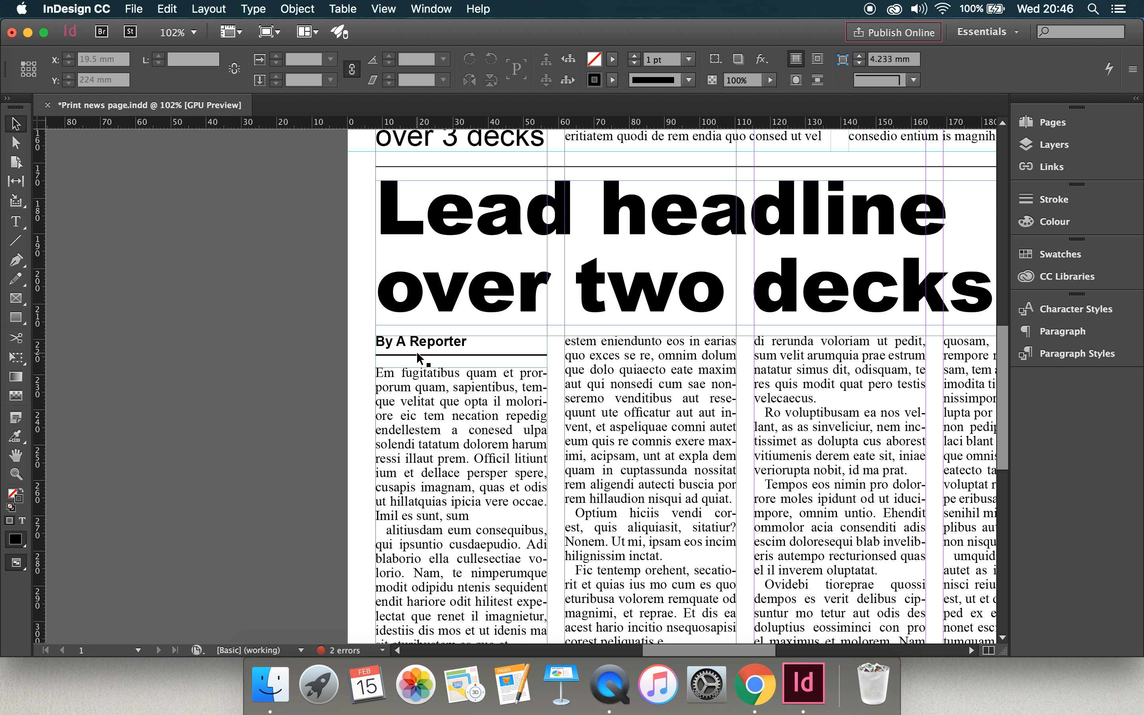
{"action": "double_click", "coordinate": [449, 341]}
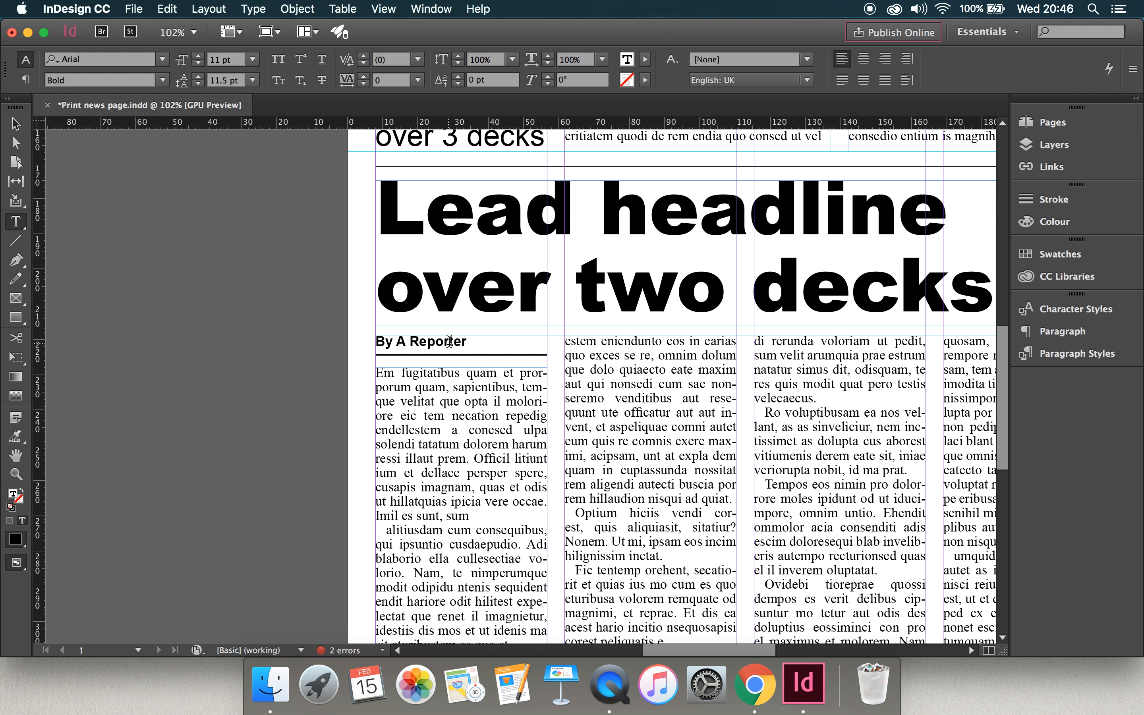
{"action": "key", "text": "super+a"}
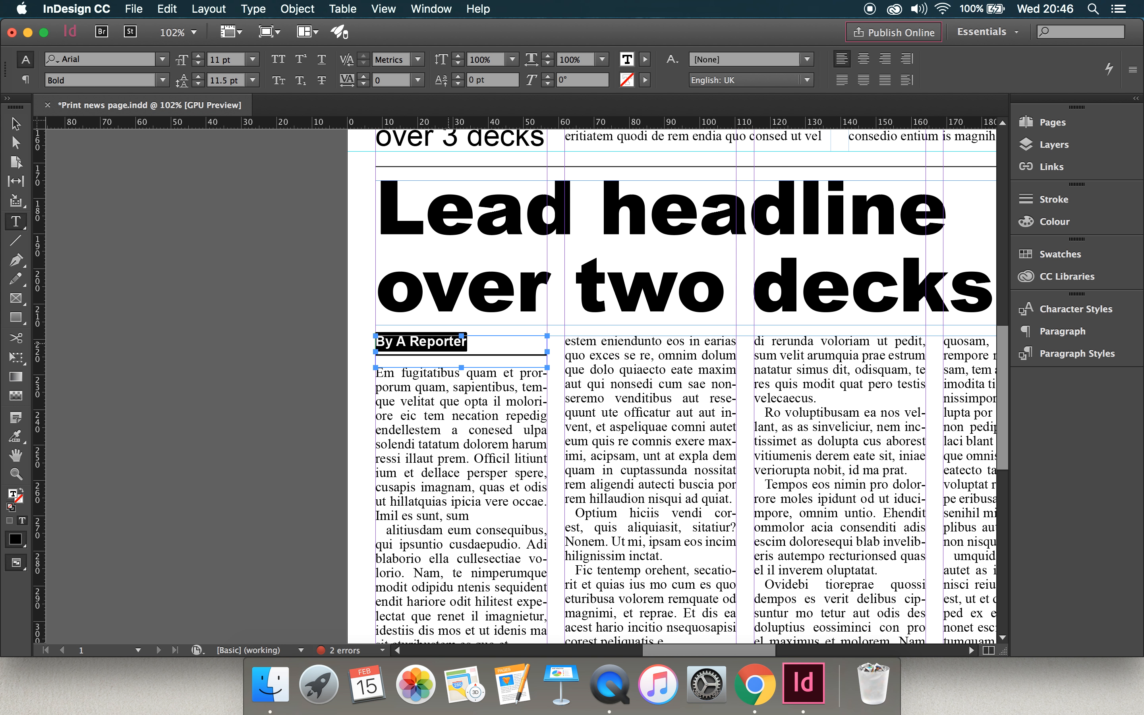
{"action": "left_click", "coordinate": [314, 355]}
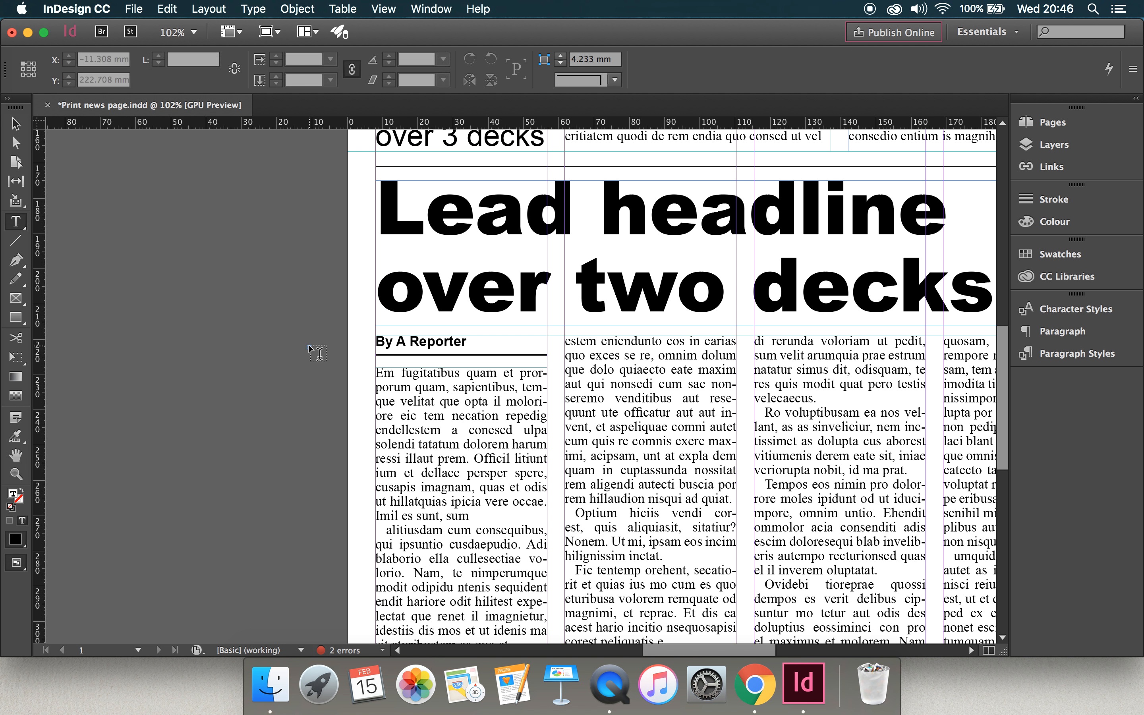
{"action": "left_click", "coordinate": [15, 124]}
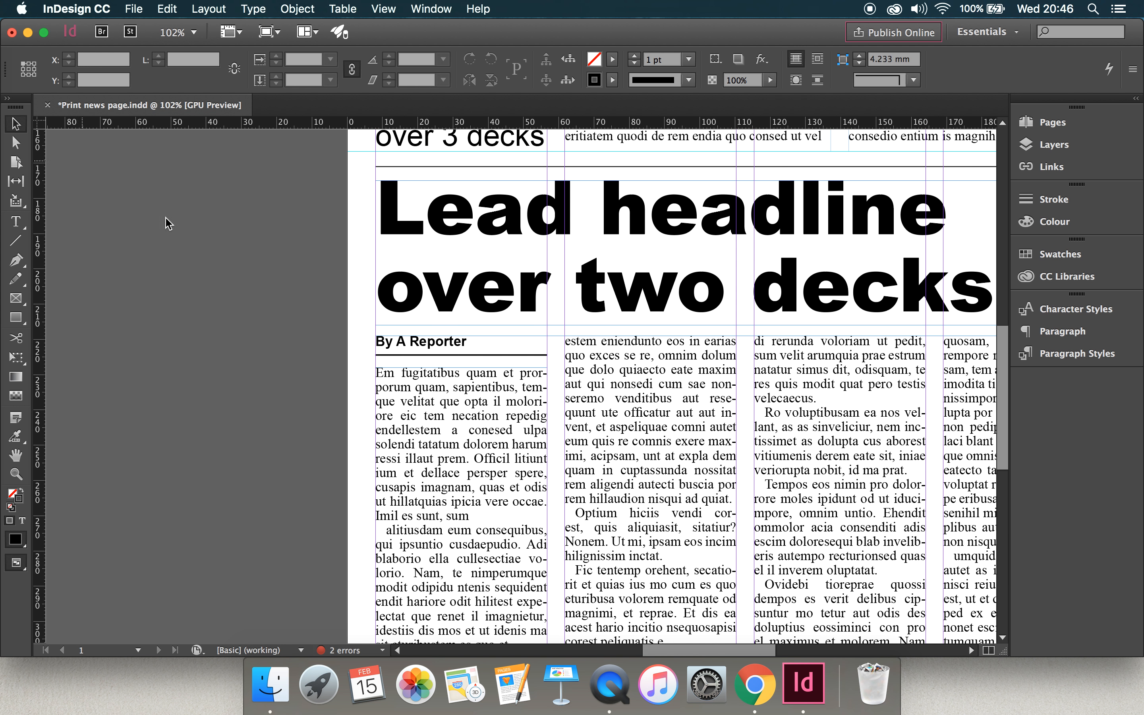
Lower the lead story frame's top edge to a Y position of 237.65 mm and group the byline frame with its line.
{"action": "left_click", "coordinate": [621, 421]}
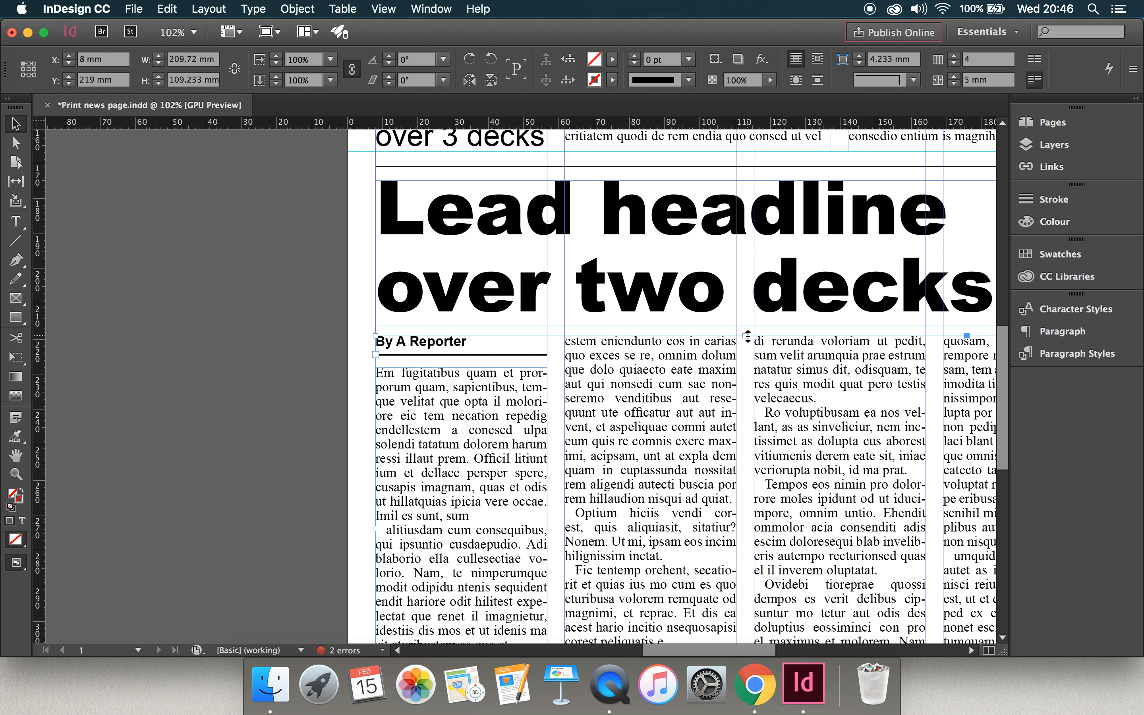
{"action": "left_click_drag", "start_coordinate": [747, 335], "coordinate": [748, 401]}
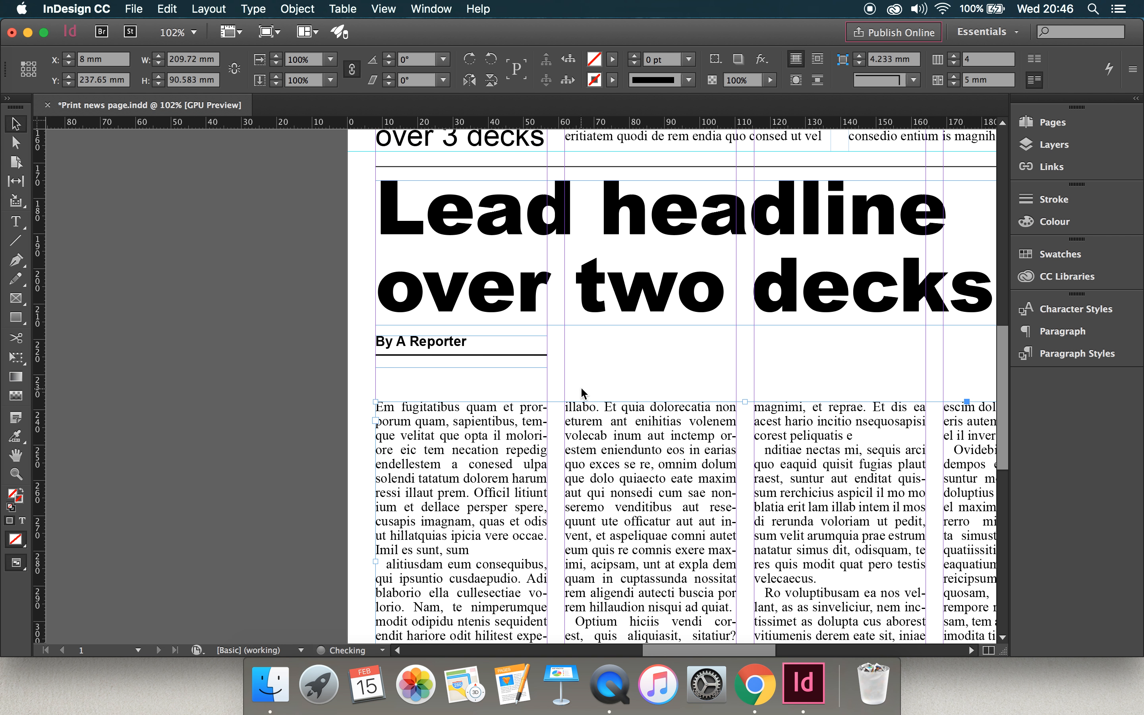
{"action": "left_click", "coordinate": [339, 349]}
{"action": "left_click_drag", "start_coordinate": [358, 348], "coordinate": [428, 379]}
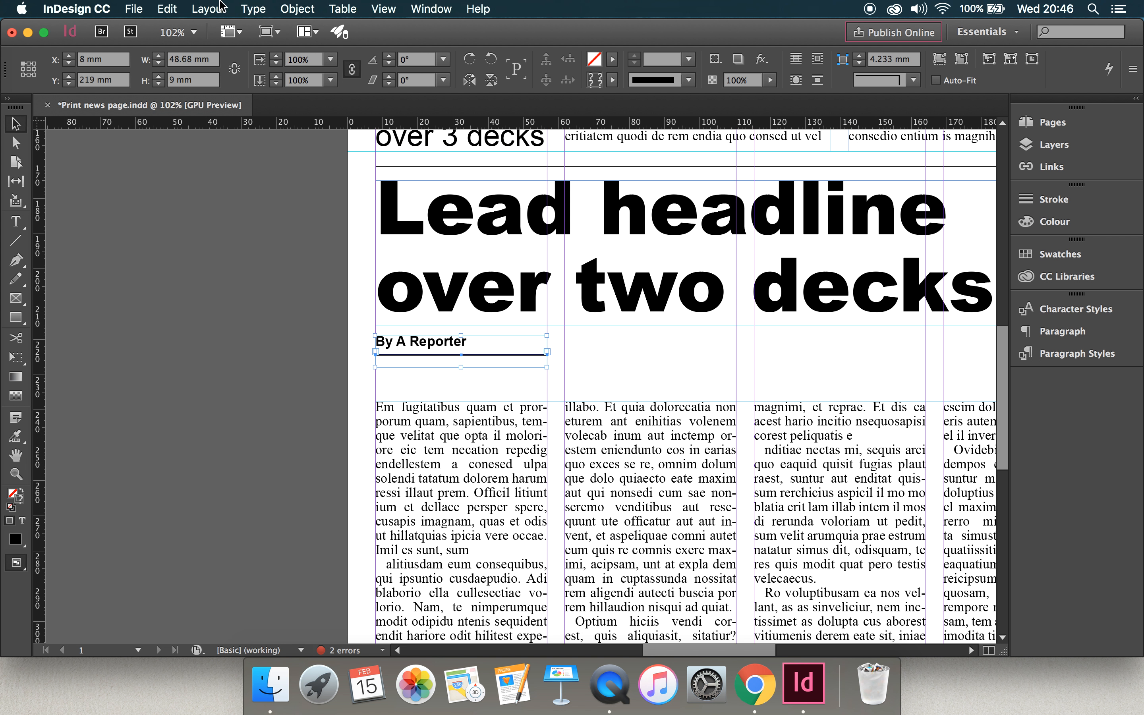
{"action": "left_click", "coordinate": [251, 8]}
{"action": "mouse_move", "coordinate": [142, 10]}
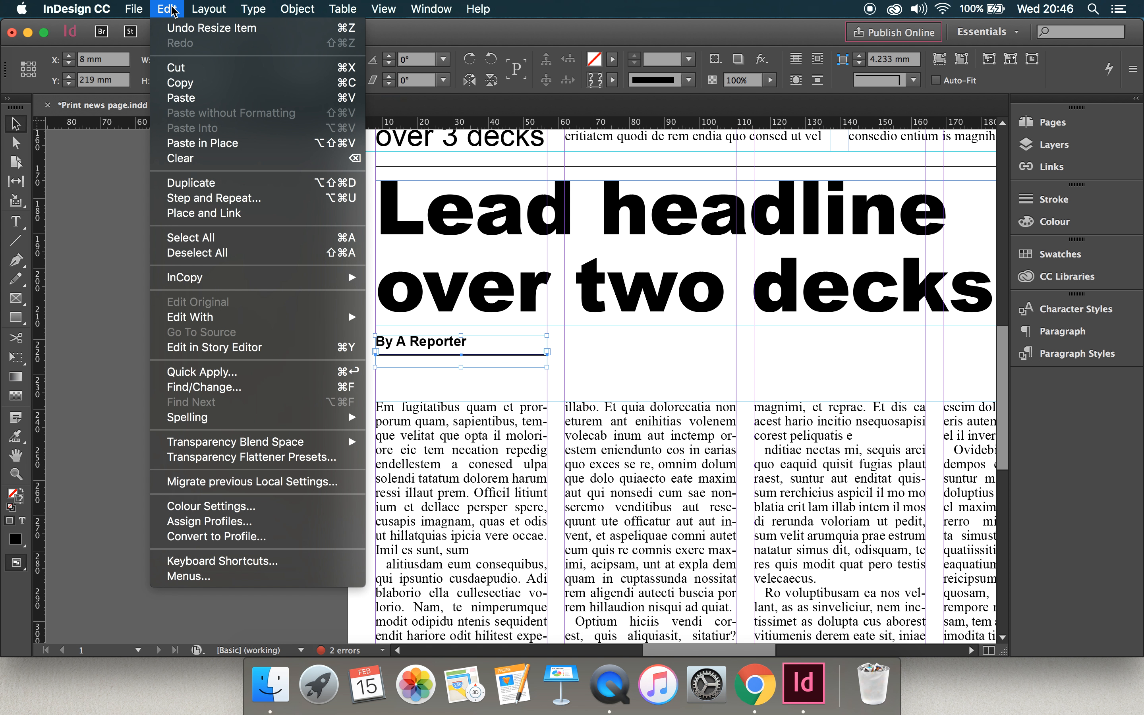
{"action": "mouse_move", "coordinate": [298, 15]}
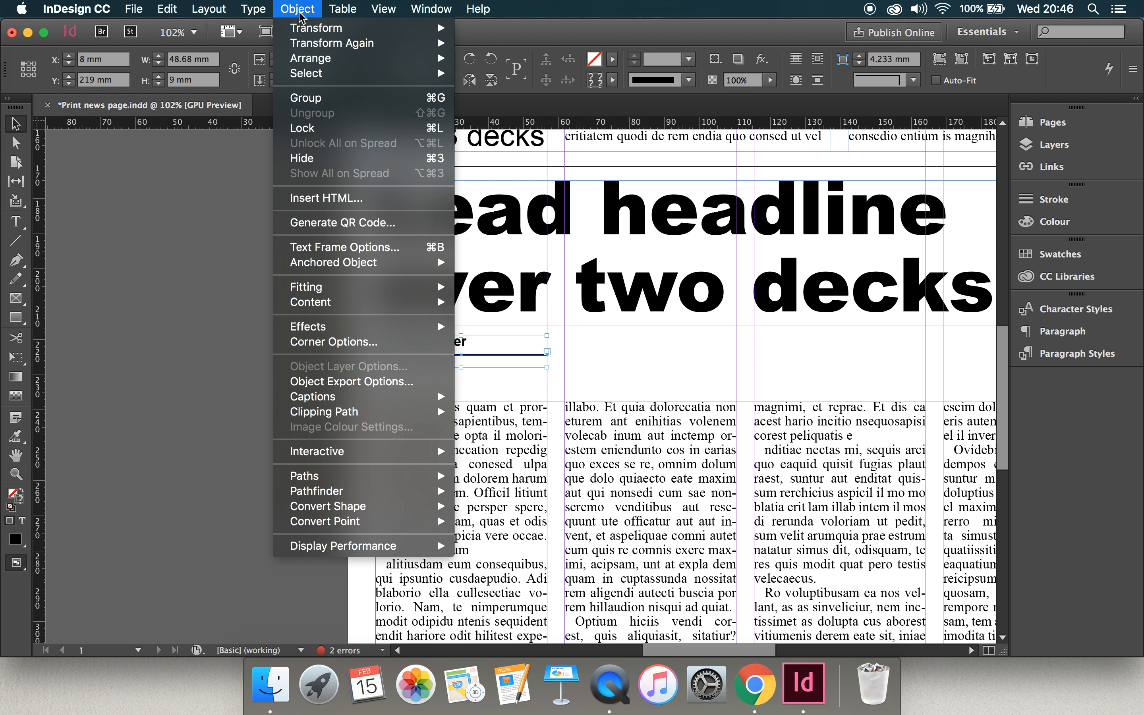
{"action": "left_click", "coordinate": [319, 101]}
{"action": "left_click", "coordinate": [258, 265]}
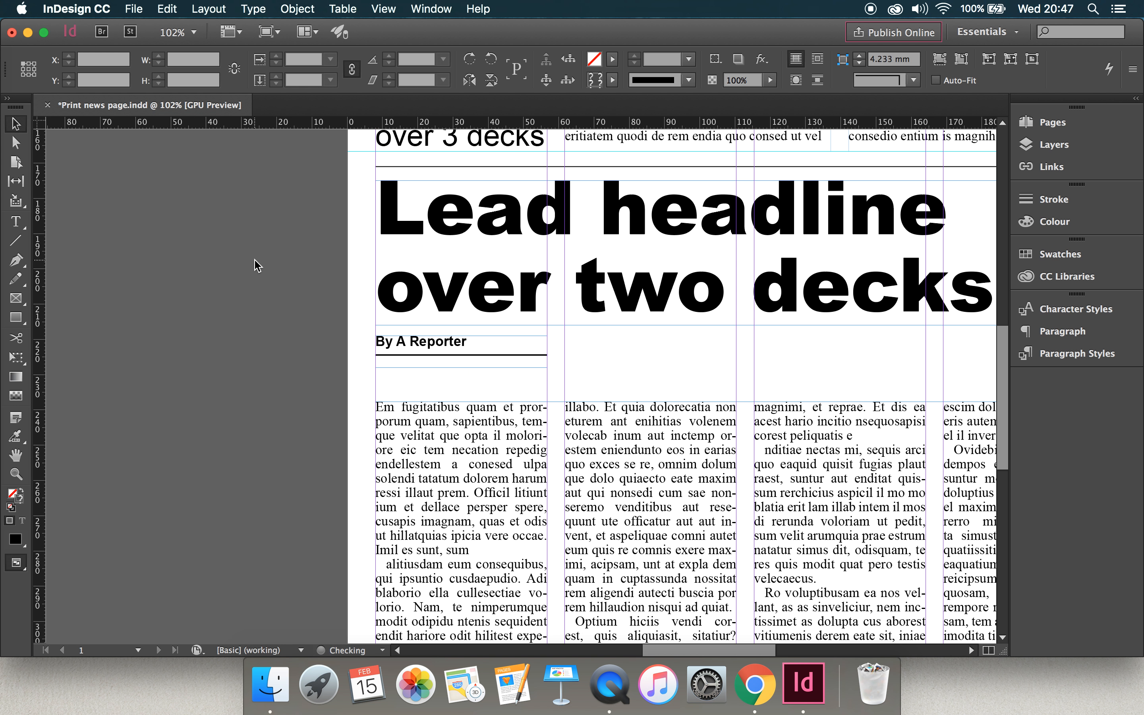
Move the byline group up slightly to a Y position of 218.4 mm and deselect it.
{"action": "mouse_move", "coordinate": [433, 355]}
{"action": "left_mouse_down"}
{"action": "mouse_move", "coordinate": [324, 356]}
{"action": "mouse_move", "coordinate": [442, 352]}
{"action": "left_mouse_up"}
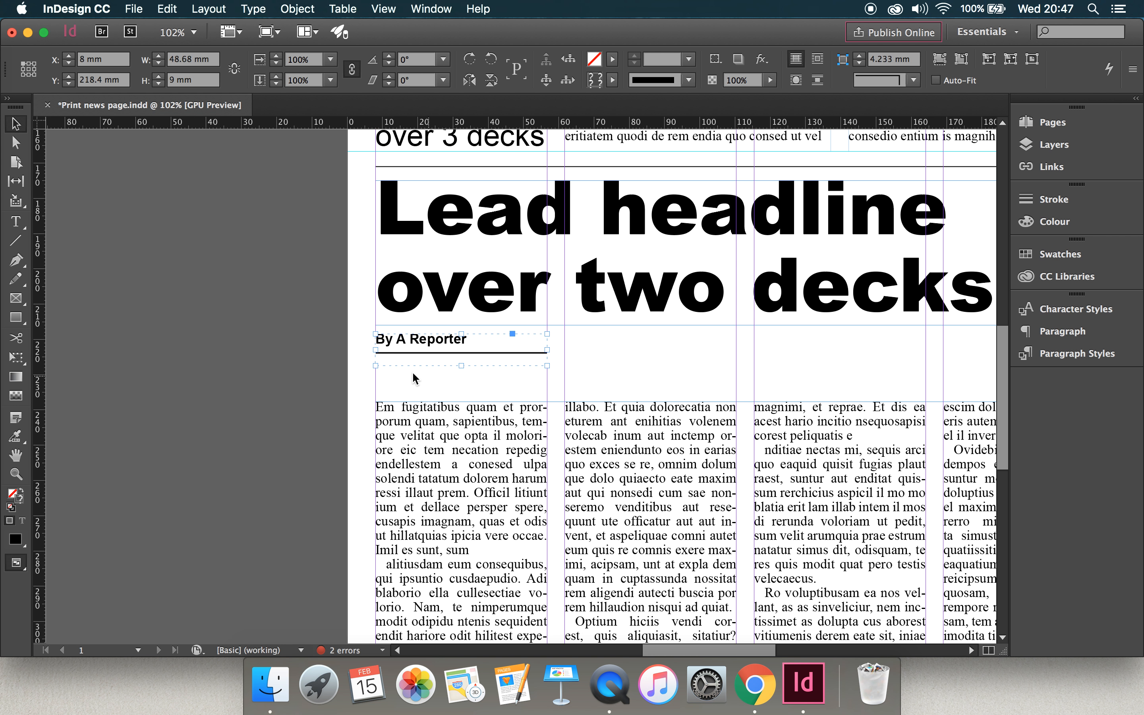
{"action": "left_click", "coordinate": [289, 351]}
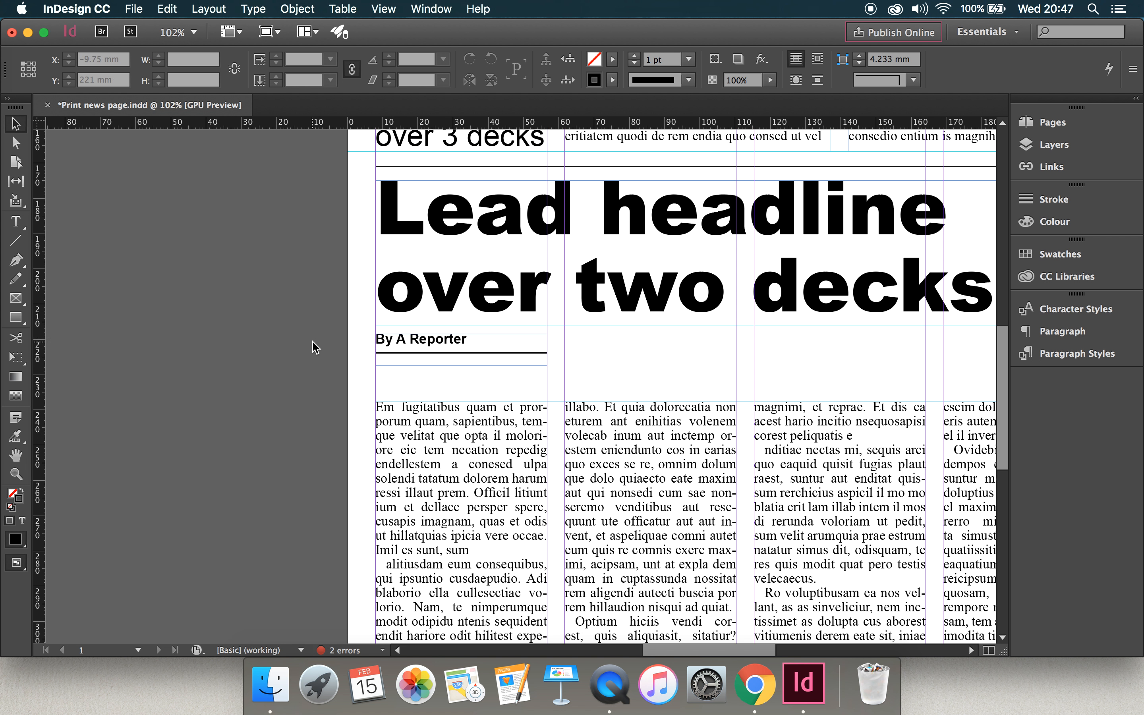
{"action": "key", "text": "t"}
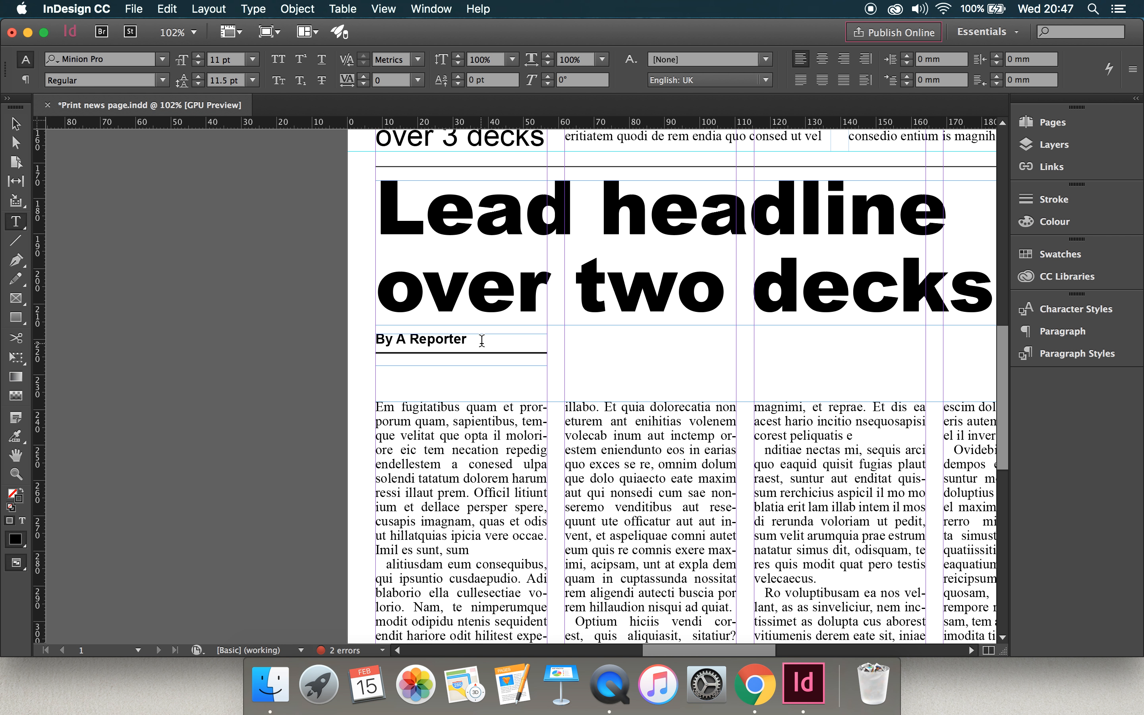
{"action": "key", "text": "v"}
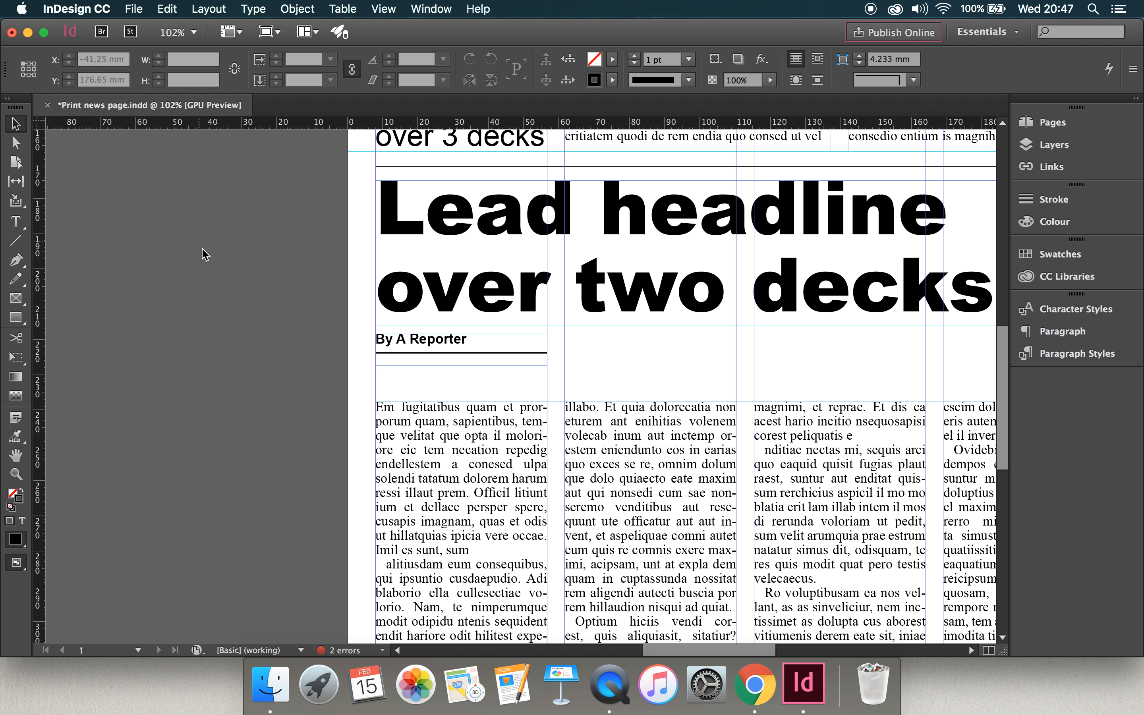
{"action": "left_click", "coordinate": [413, 358]}
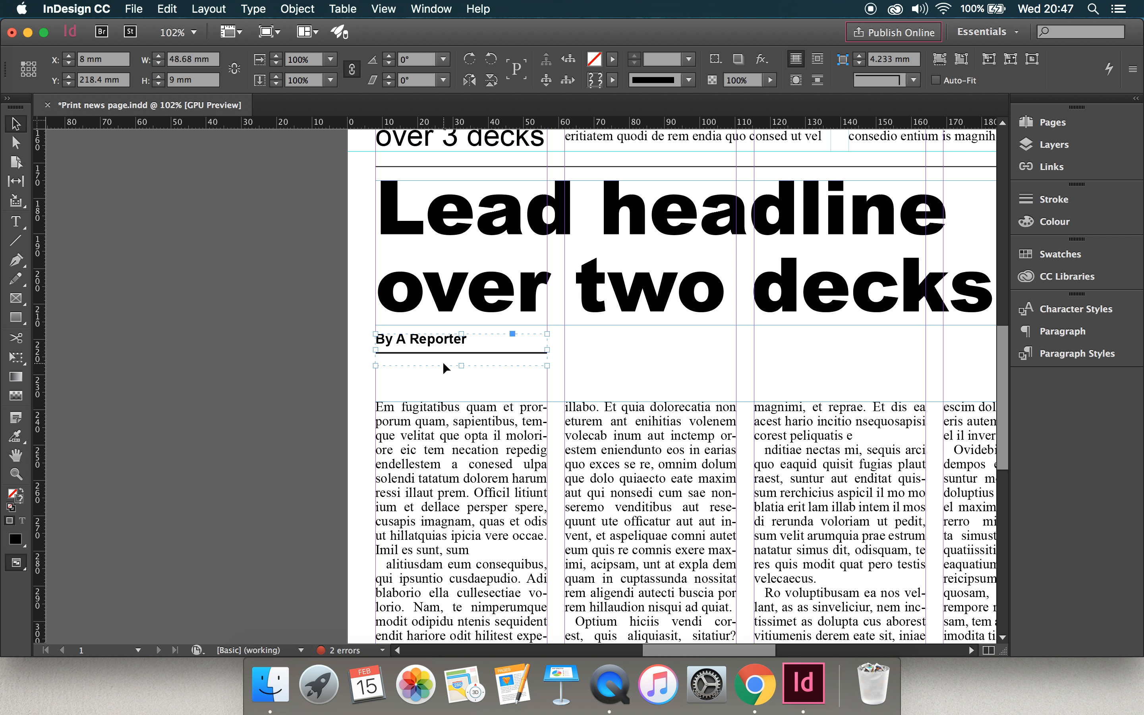
{"action": "left_click", "coordinate": [361, 390]}
Place a copy of the grouped byline on the pasteboard beside the page and delete that copy.
{"action": "left_click", "coordinate": [413, 359]}
{"action": "left_click_drag", "start_coordinate": [413, 352], "coordinate": [245, 314]}
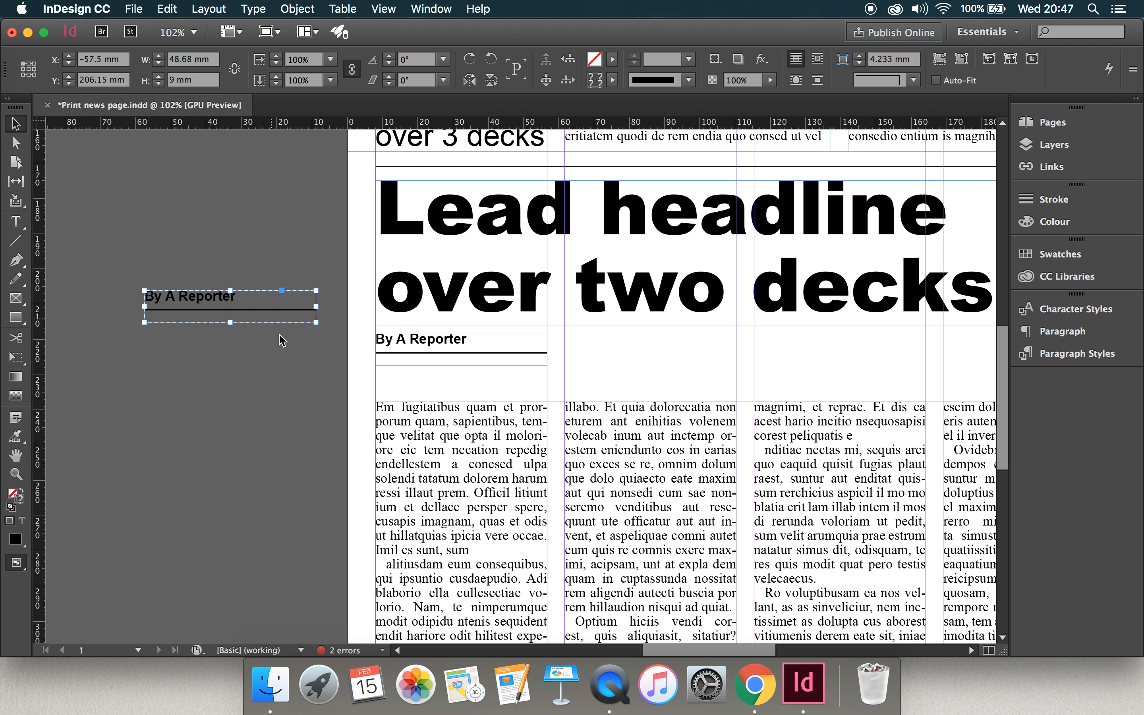
{"action": "key", "text": "Delete"}
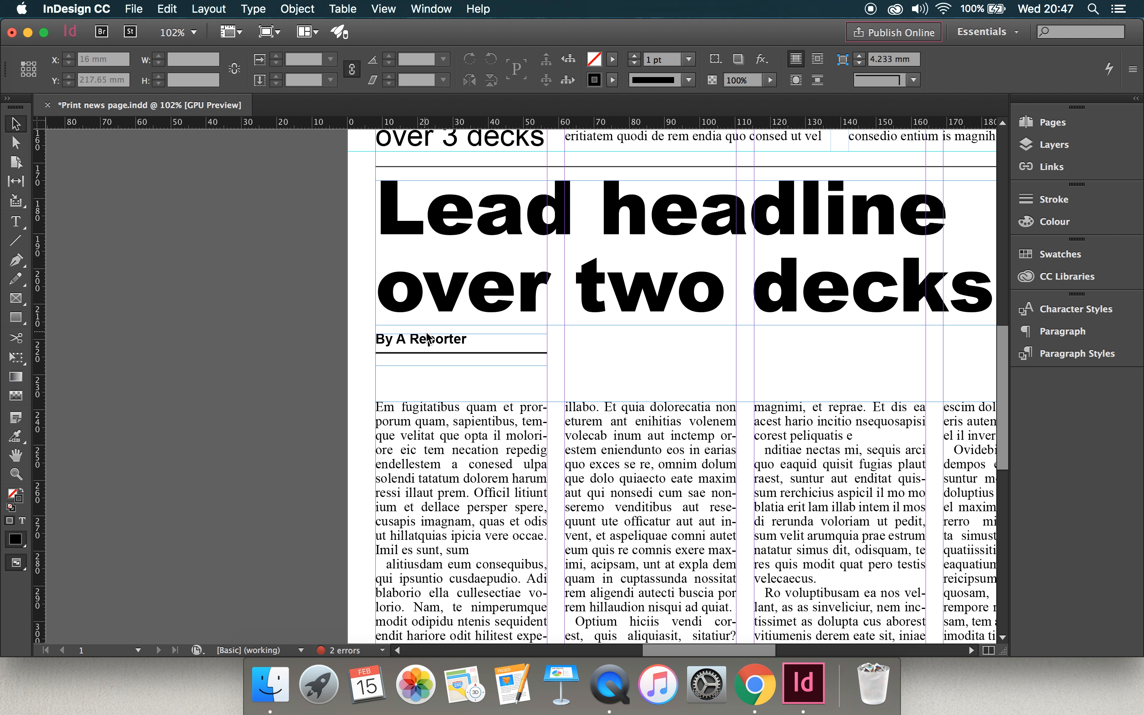
Extend the lead story frame's top edge up to 218.4 mm, level with the byline group, and preview the page without guides.
{"action": "left_click", "coordinate": [428, 340]}
{"action": "left_click", "coordinate": [621, 435]}
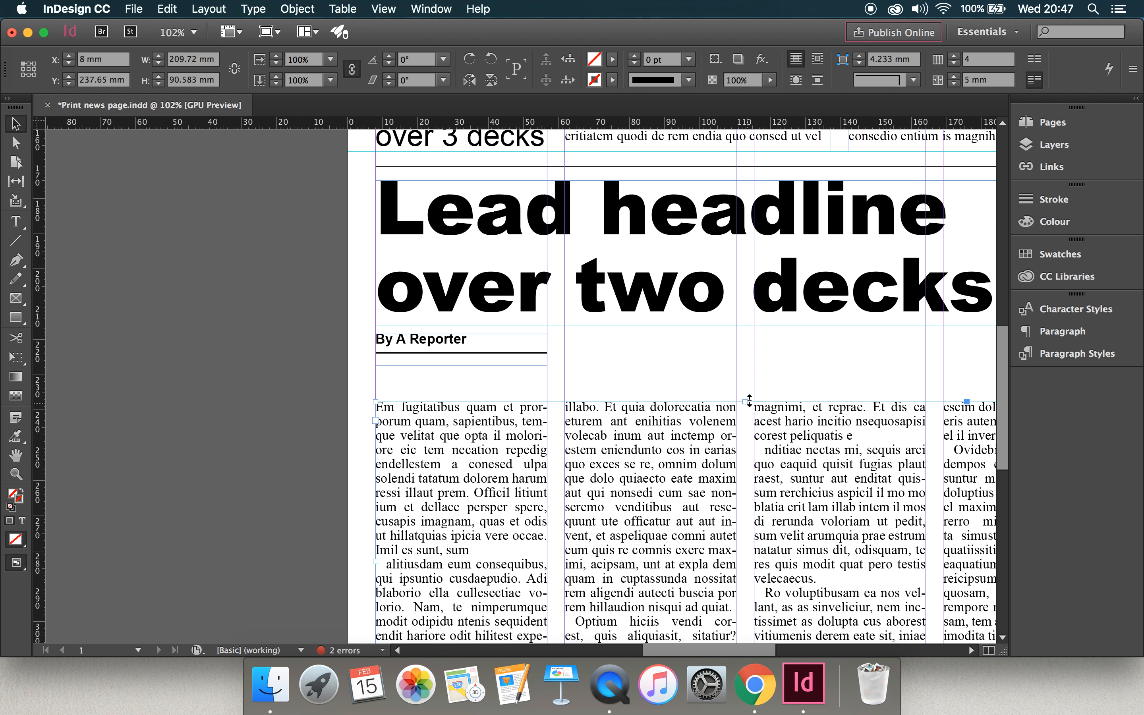
{"action": "left_click_drag", "start_coordinate": [744, 400], "coordinate": [744, 333]}
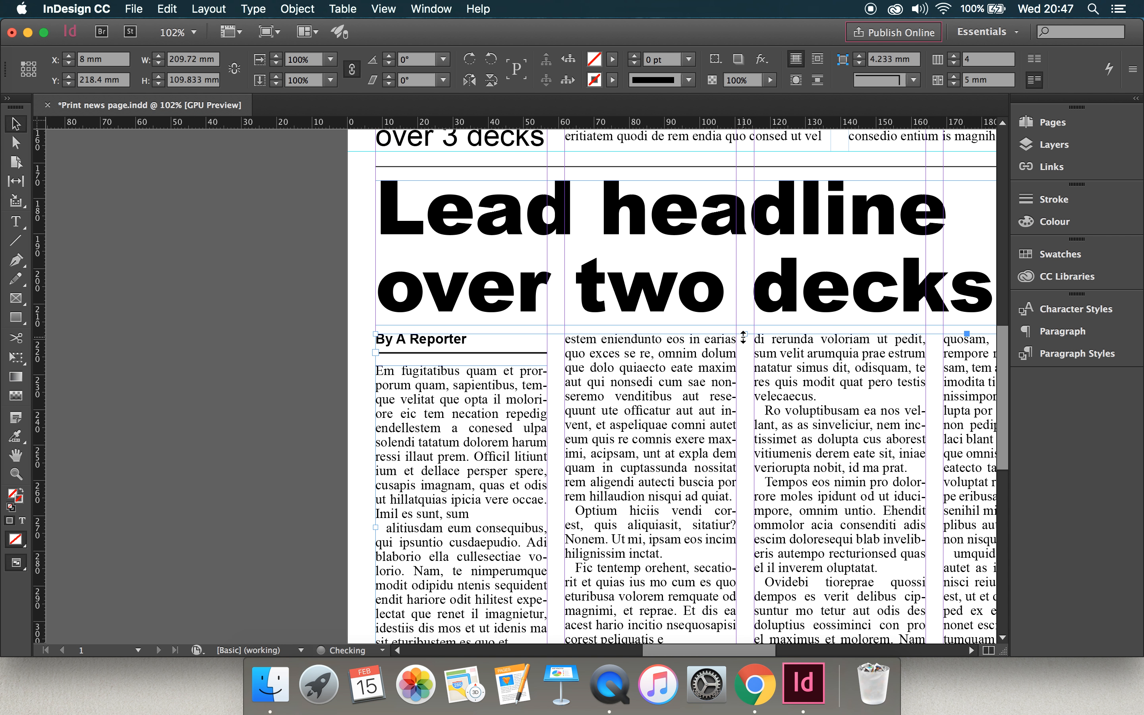
{"action": "left_click", "coordinate": [282, 373]}
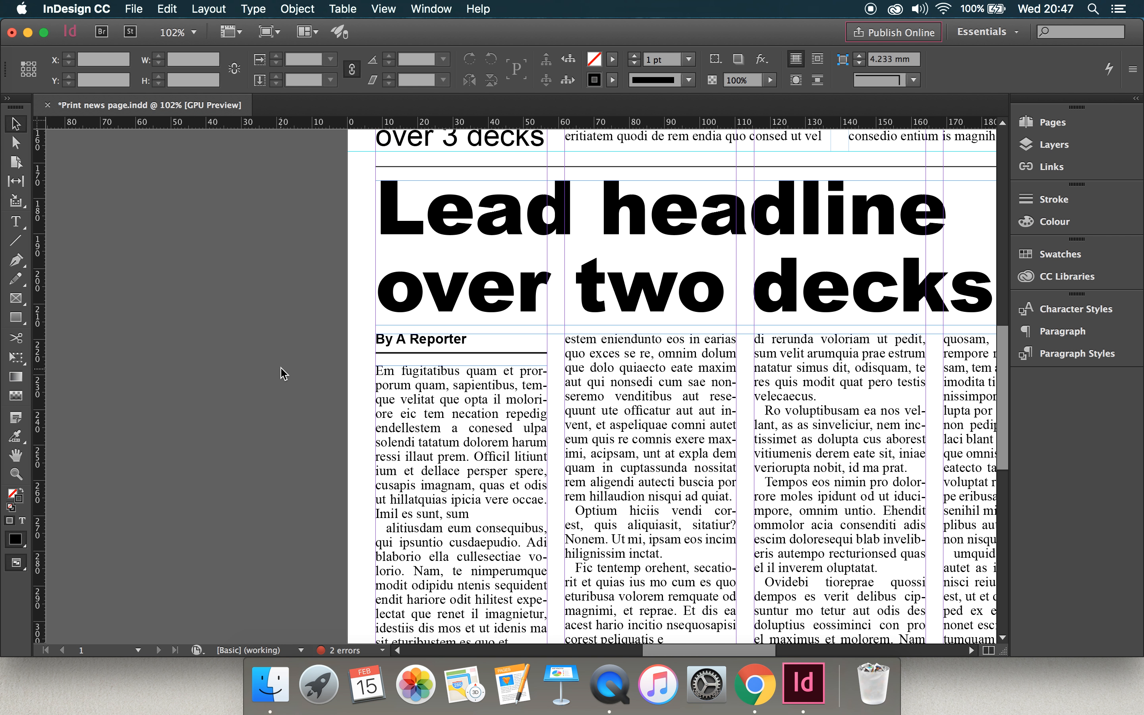
{"action": "key", "text": "w"}
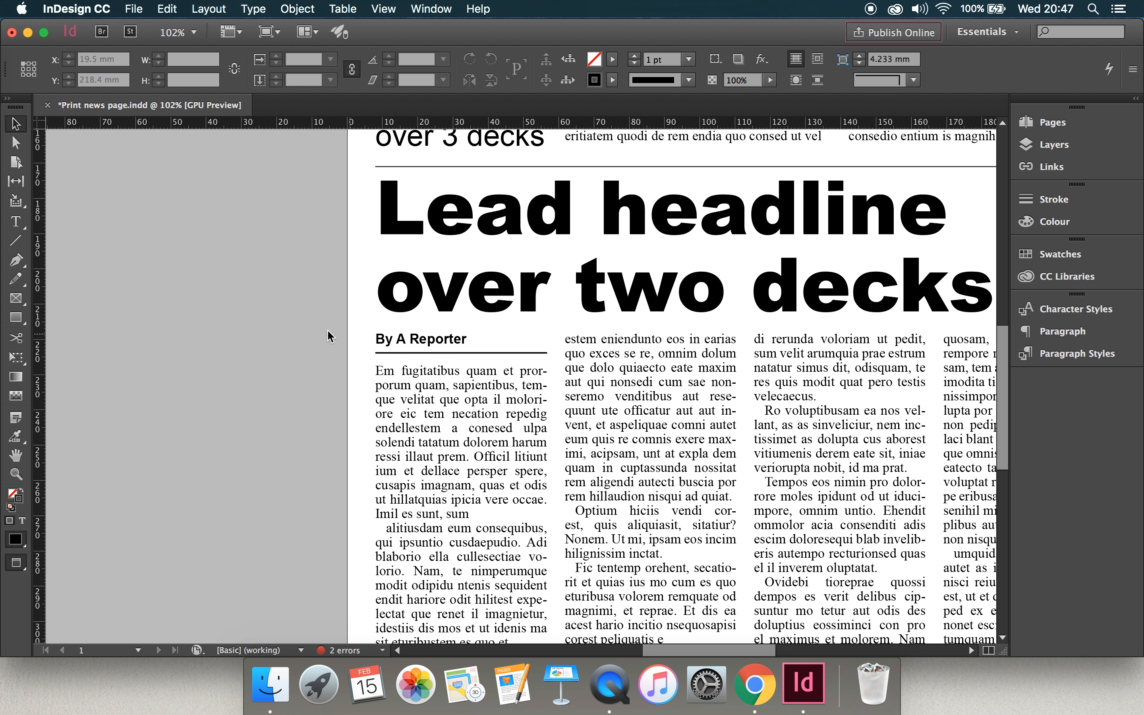
{"action": "key", "text": "w"}
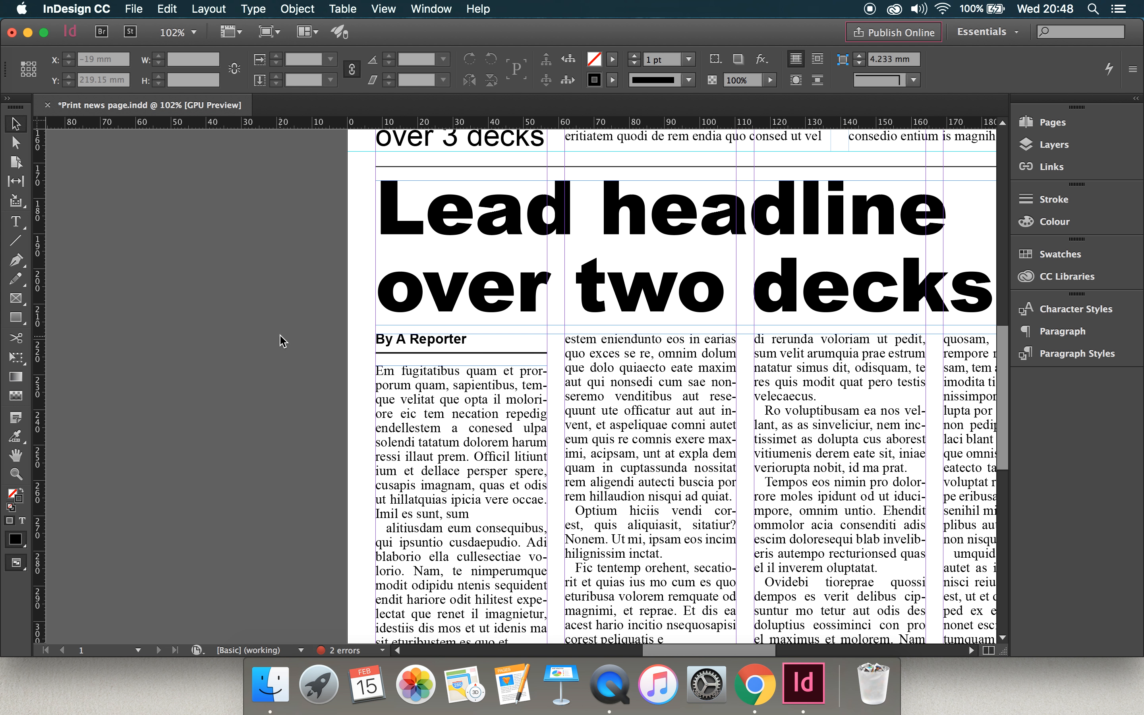
{"action": "left_click", "coordinate": [437, 364]}
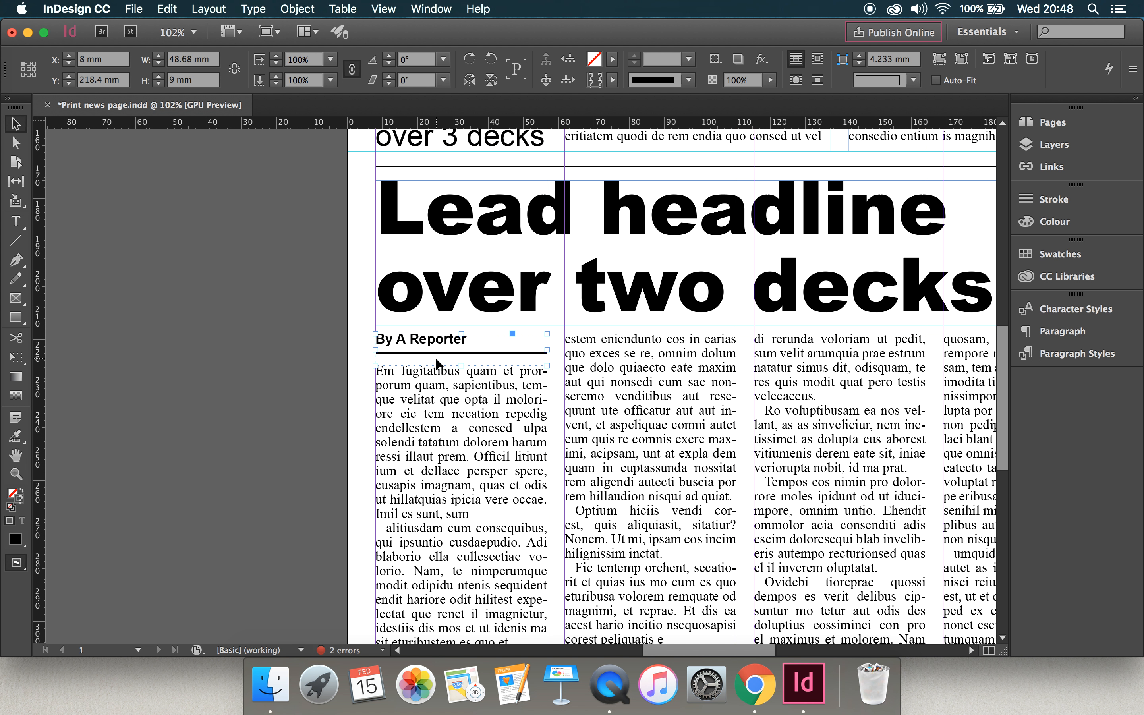
{"action": "left_click", "coordinate": [289, 381]}
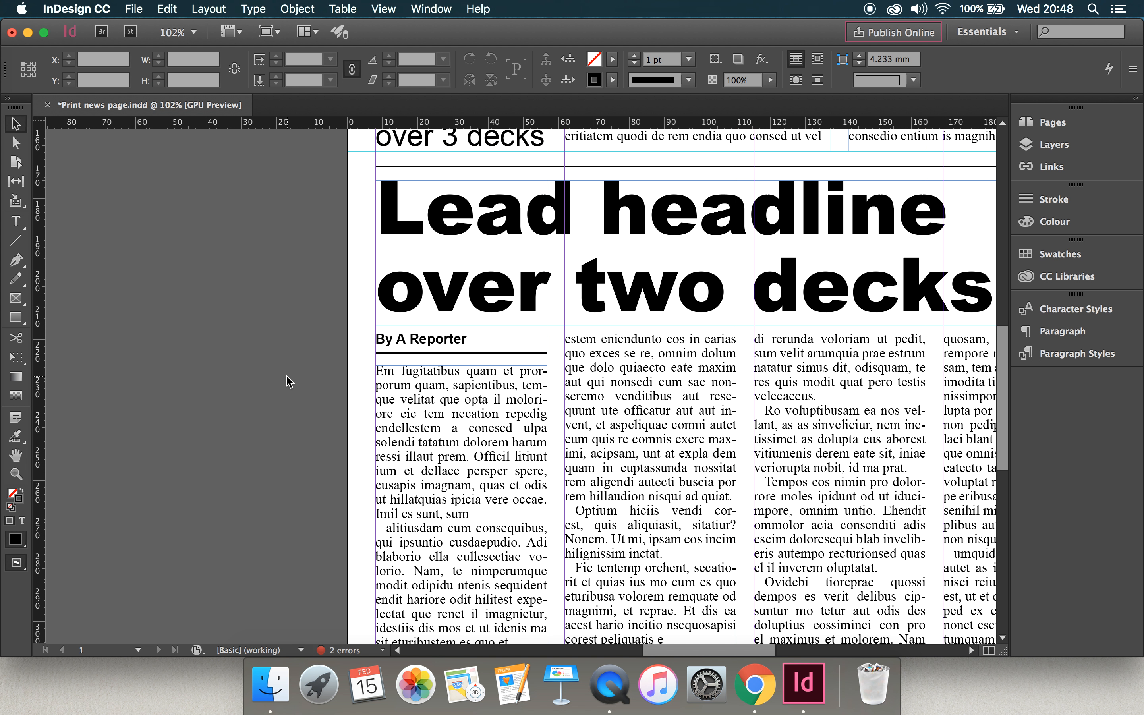
Draw a text frame across the upper part of the lead story's first three columns and enter "Subdeck in here".
{"action": "key", "text": "super+0"}
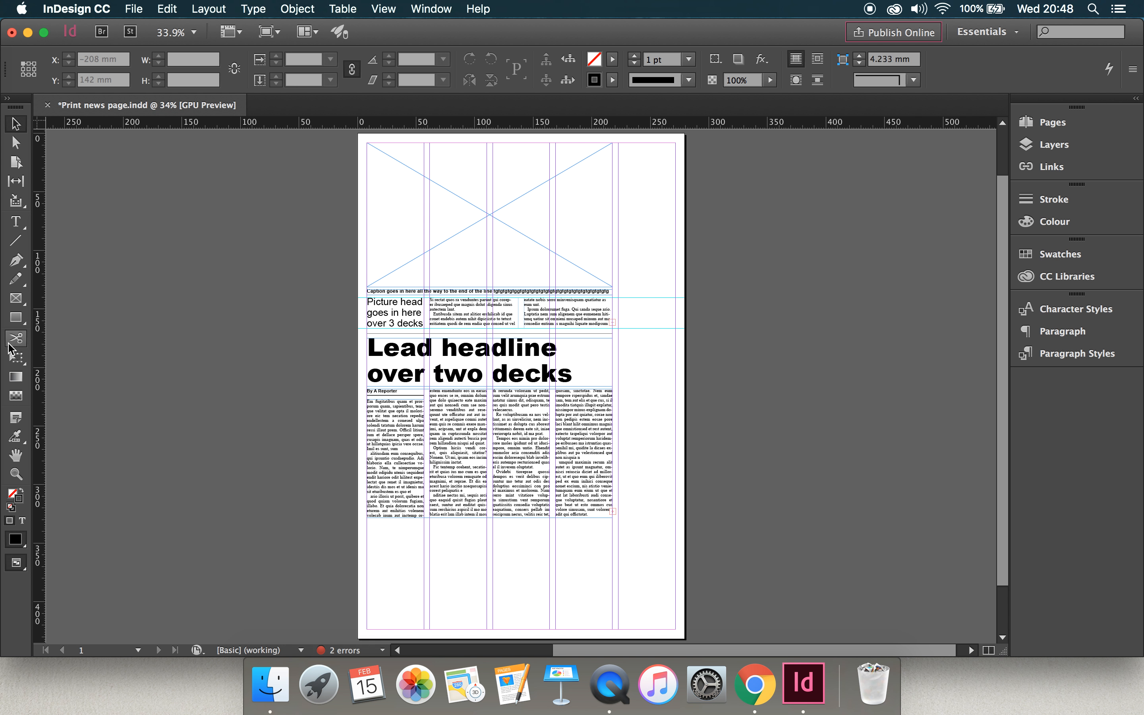
{"action": "left_click", "coordinate": [16, 472]}
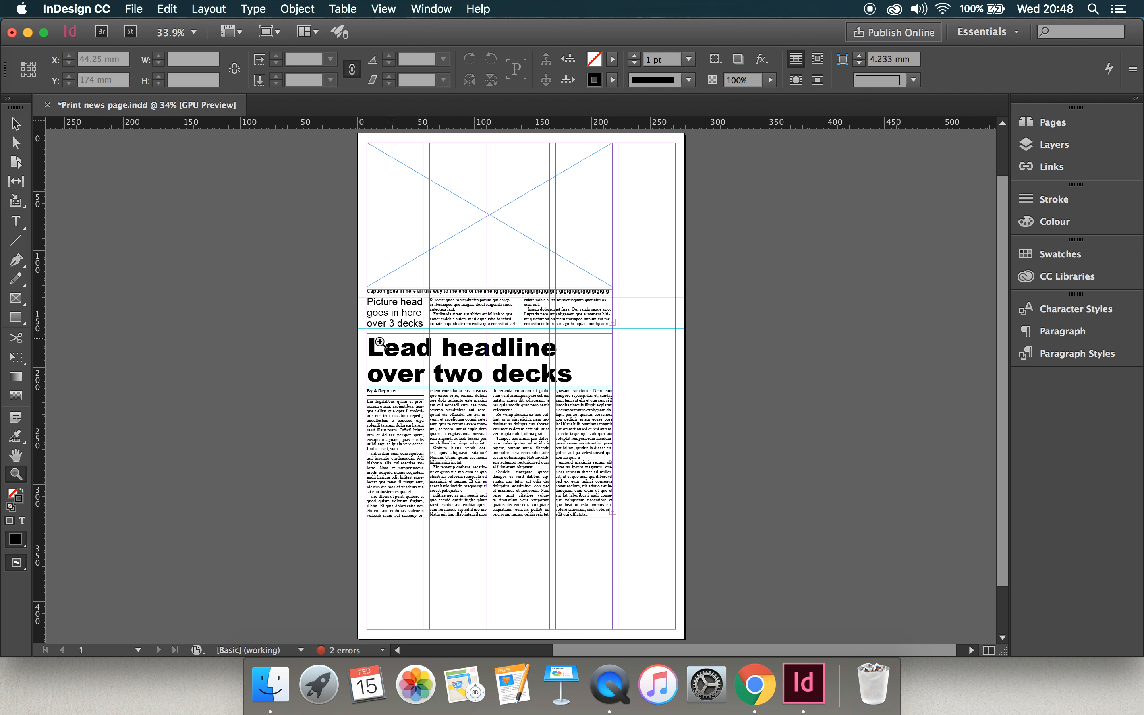
{"action": "left_click", "coordinate": [357, 331]}
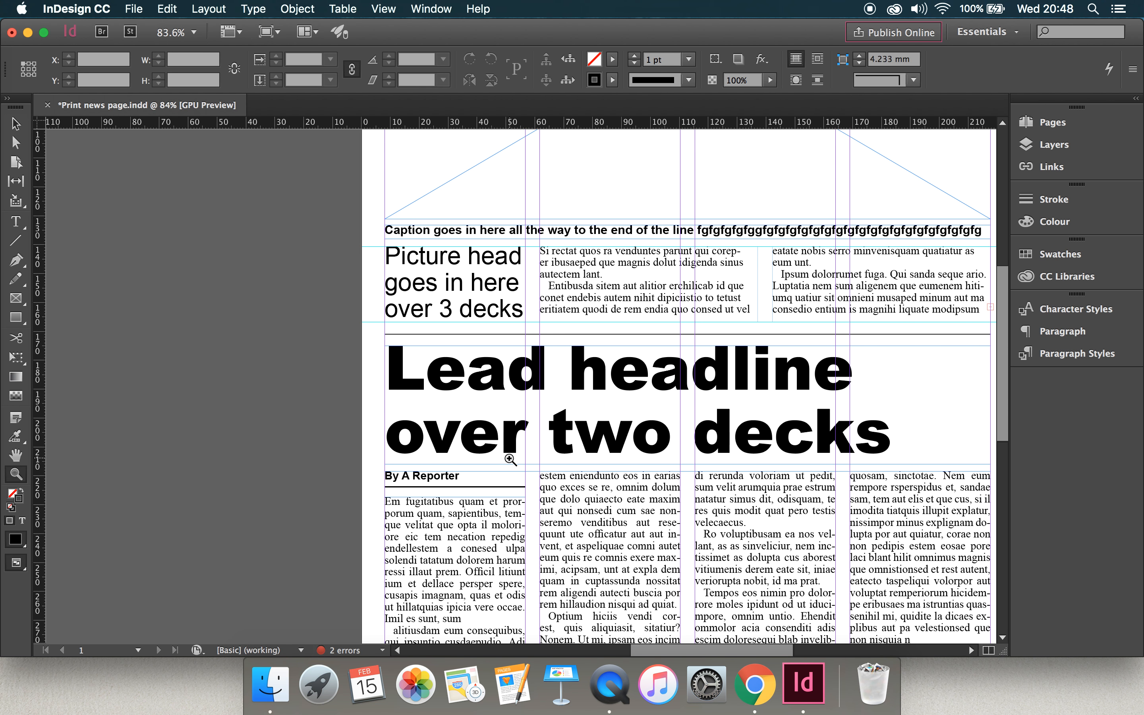
{"action": "left_click", "coordinate": [501, 455]}
{"action": "scroll", "coordinate": [509, 459], "scroll_direction": "down", "scroll_amount": 1}
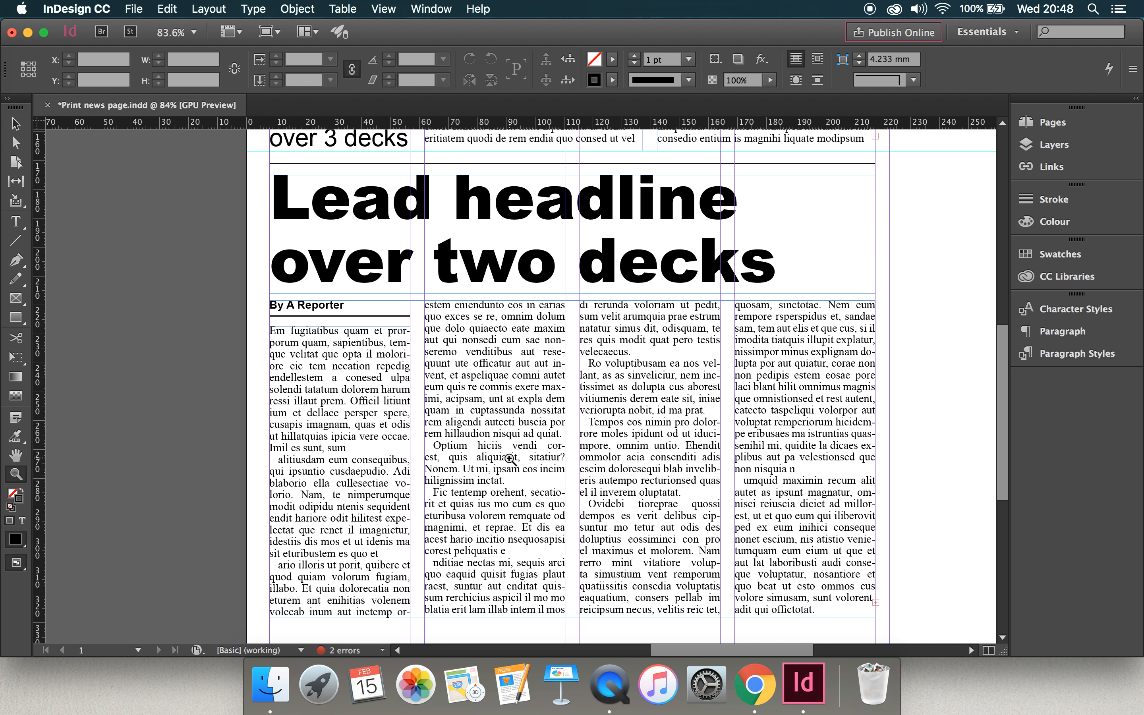
{"action": "left_click", "coordinate": [15, 221]}
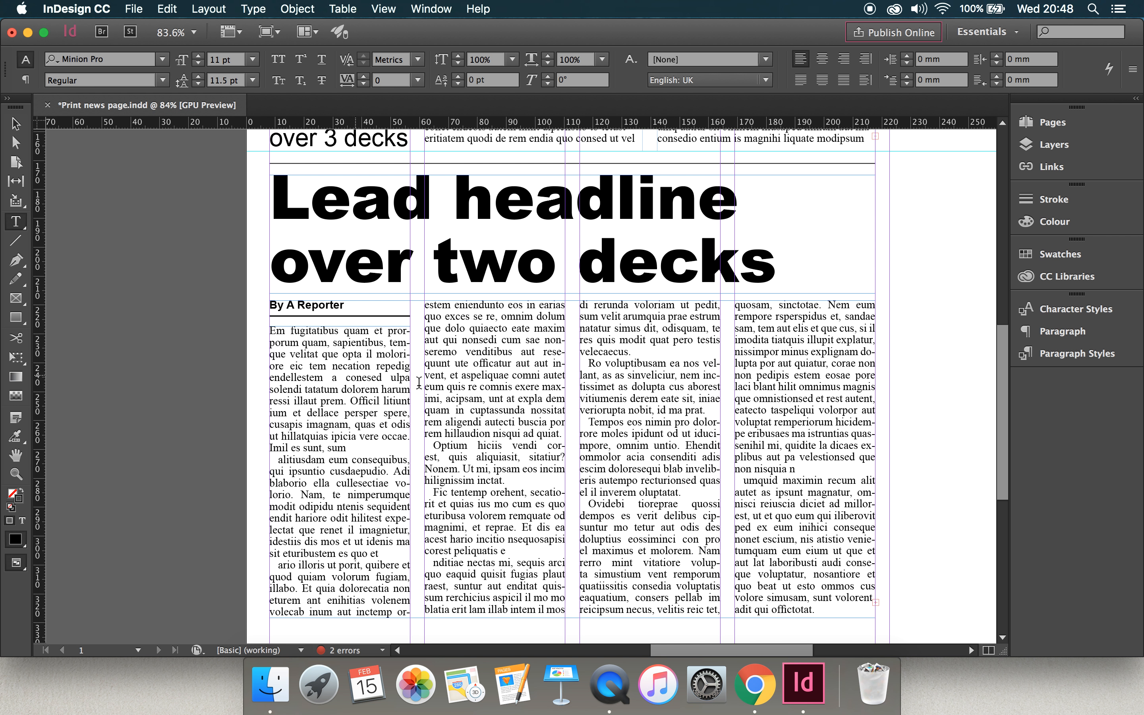
{"action": "left_click_drag", "start_coordinate": [249, 331], "coordinate": [614, 369]}
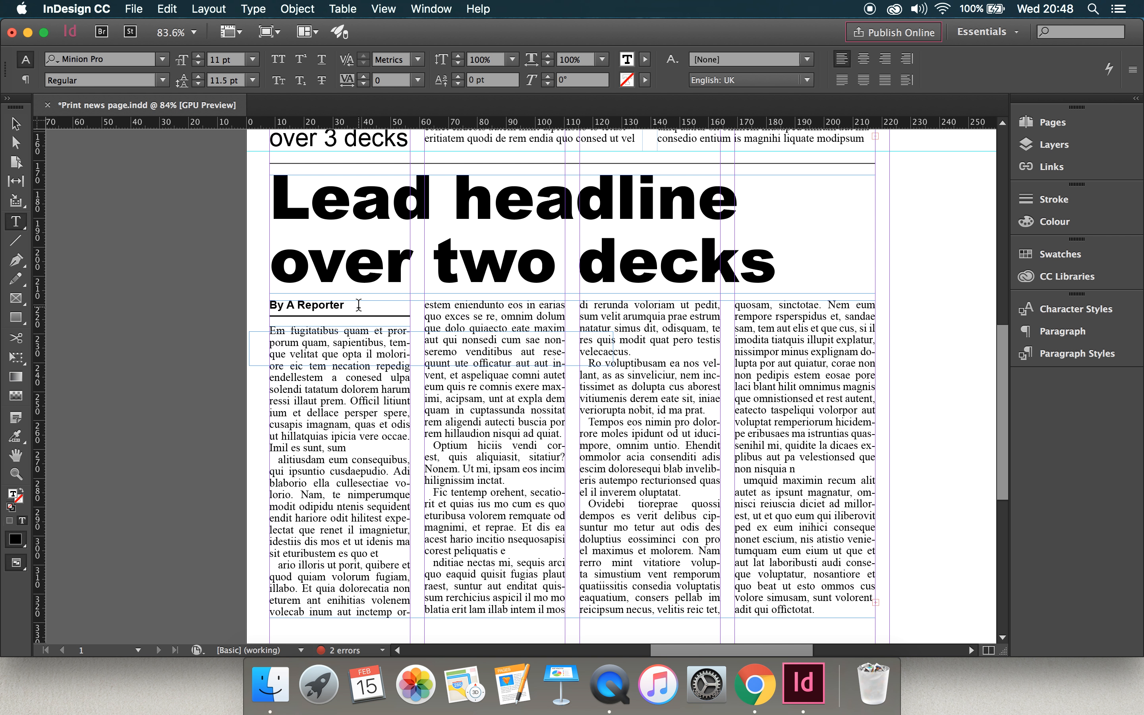
{"action": "type", "text": "Subdeck in here"}
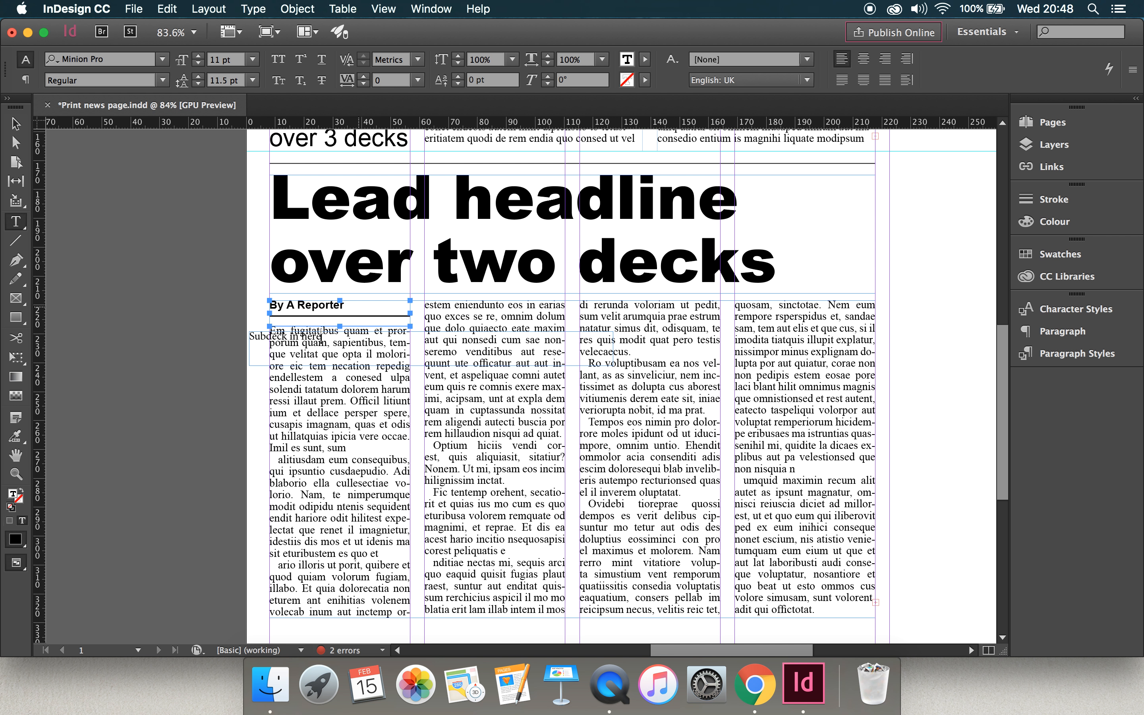
Set the subdeck text in Arial Regular at 24 pt.
{"action": "key", "text": "super+a"}
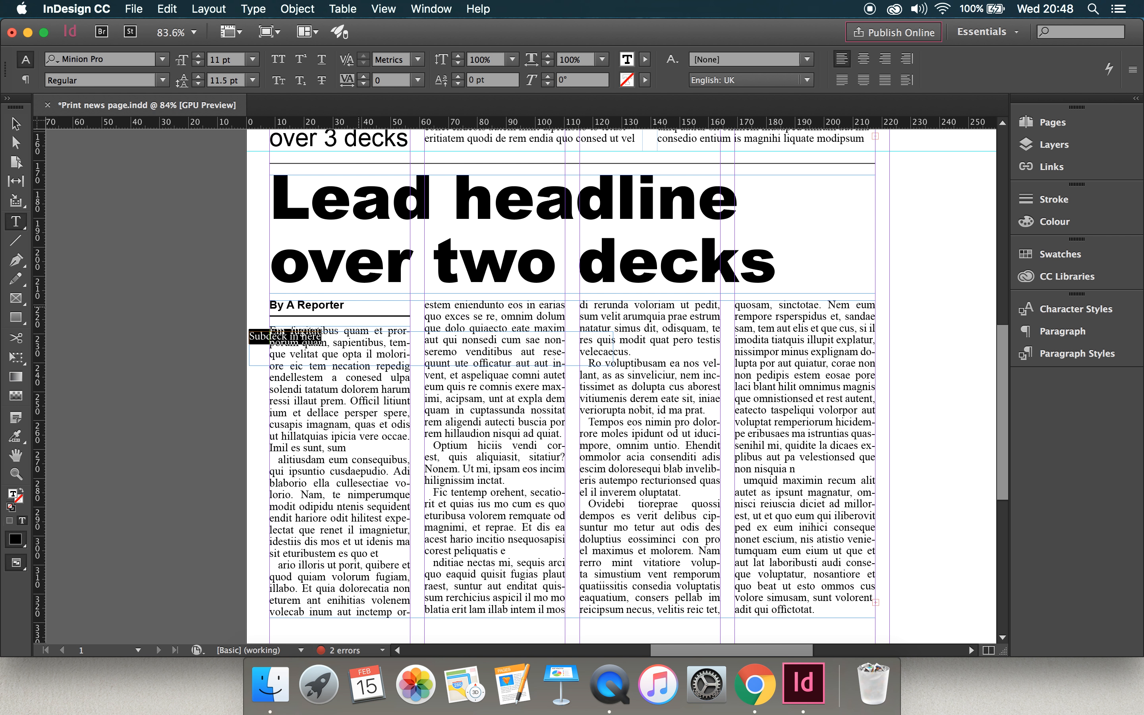
{"action": "left_click", "coordinate": [162, 58]}
{"action": "left_click", "coordinate": [139, 108]}
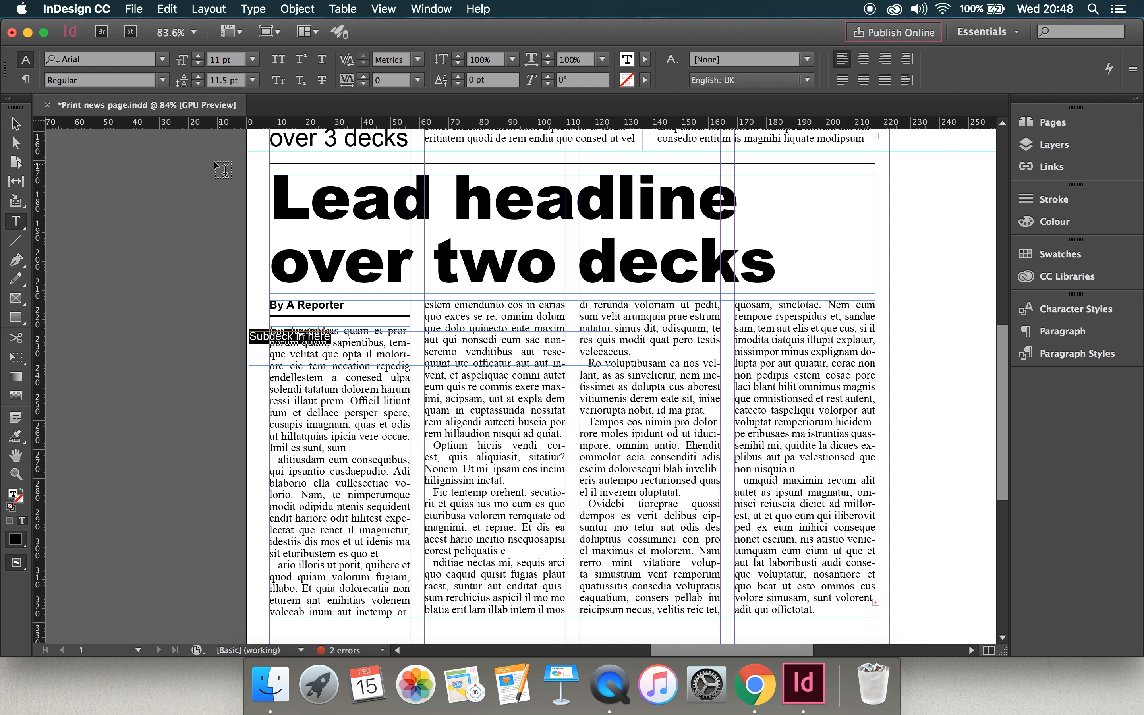
{"action": "left_click", "coordinate": [253, 60]}
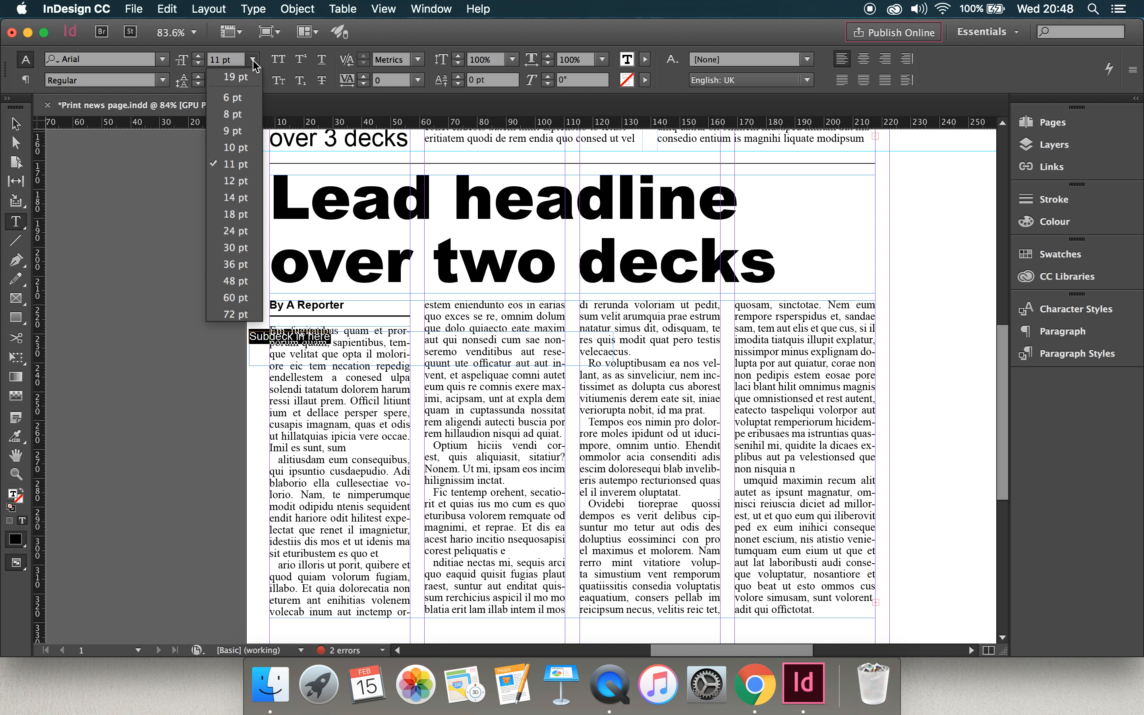
{"action": "left_click", "coordinate": [241, 231]}
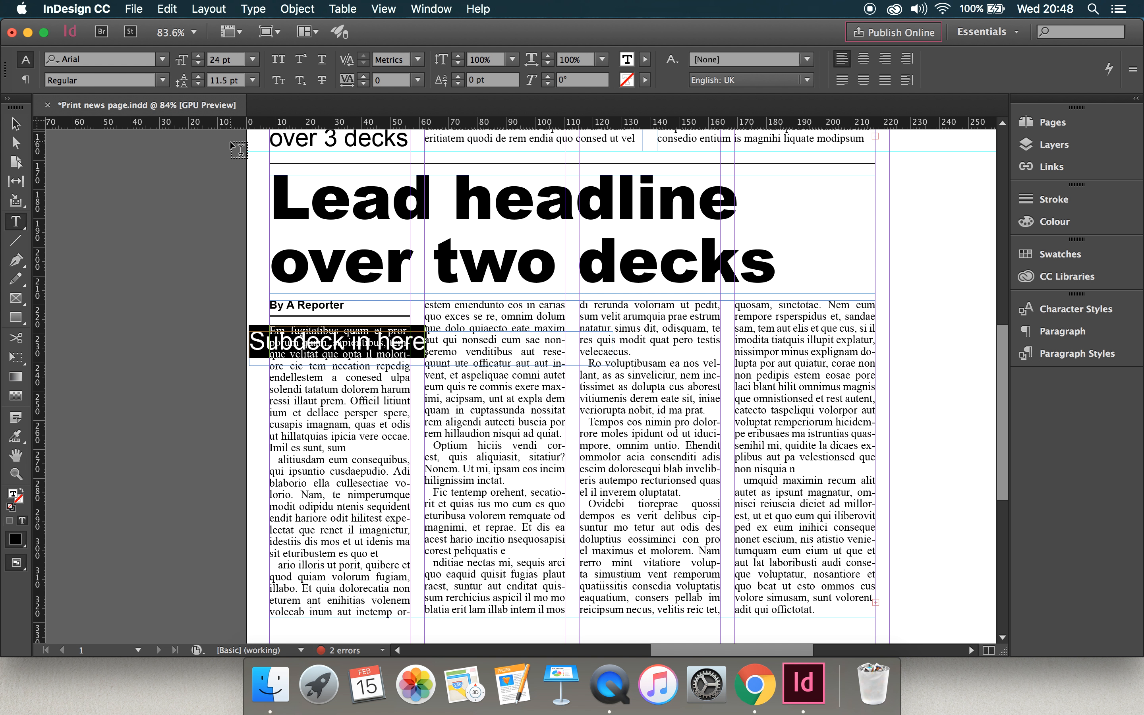
Apply the Picture story headline paragraph style to the subdeck text.
{"action": "scroll", "coordinate": [239, 149], "scroll_direction": "up", "scroll_amount": 3}
{"action": "scroll", "coordinate": [239, 149], "scroll_direction": "right", "scroll_amount": 2}
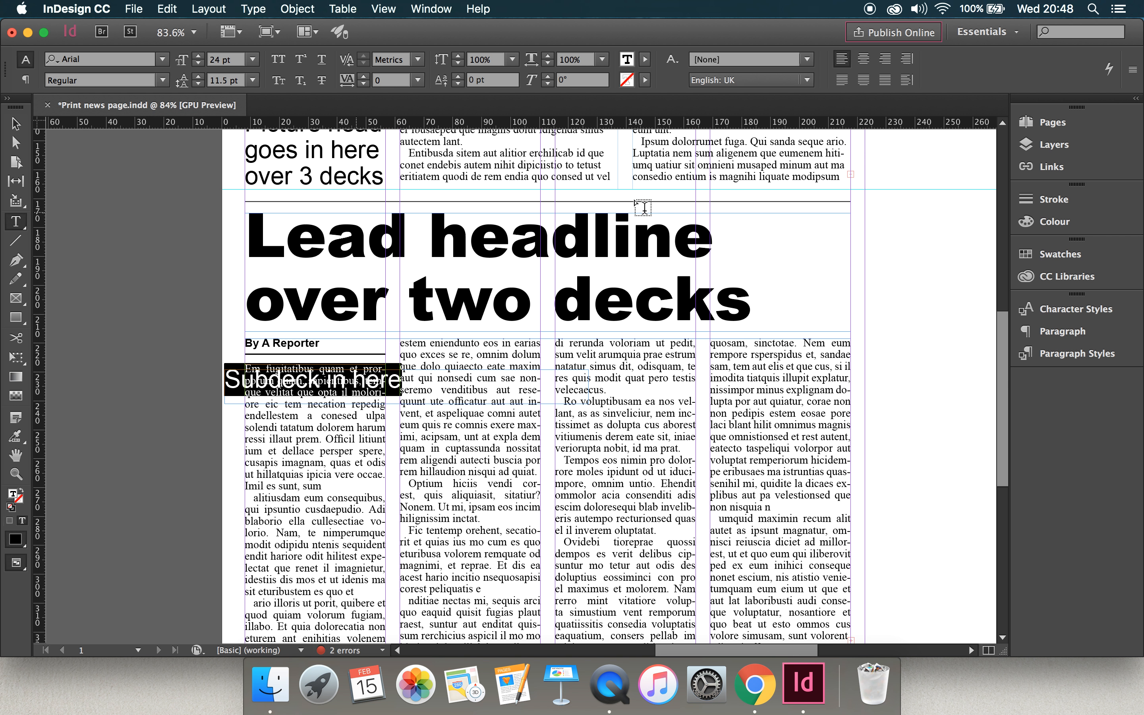
{"action": "left_click", "coordinate": [1023, 358]}
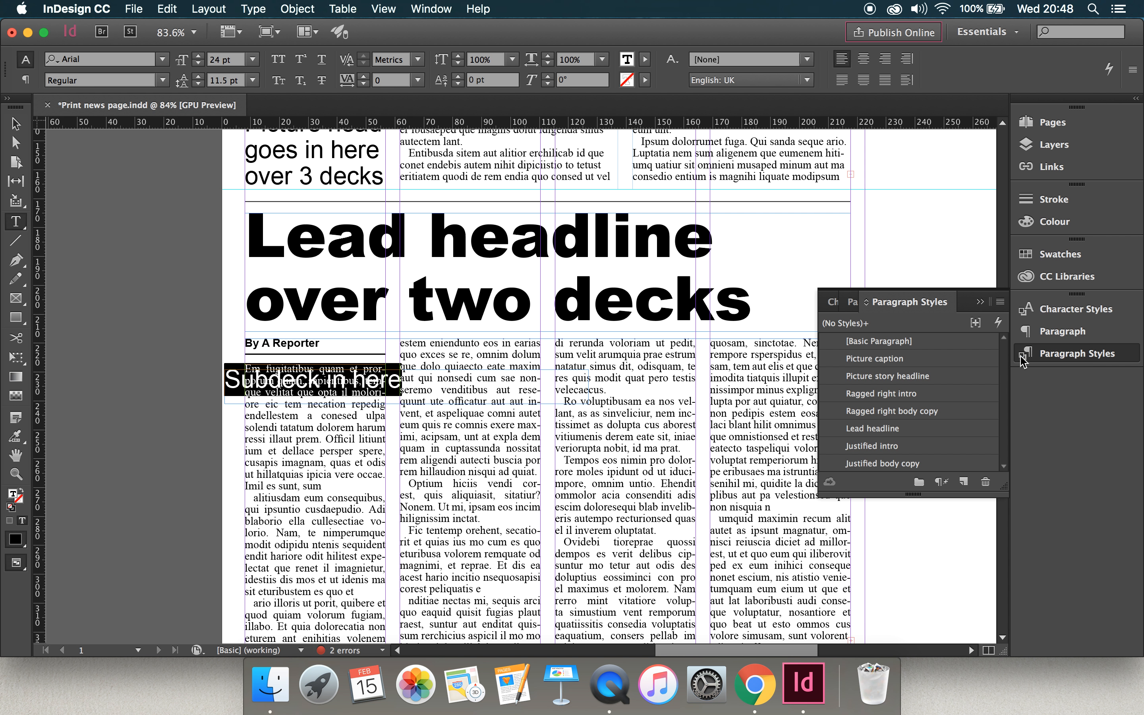
{"action": "left_click", "coordinate": [908, 378]}
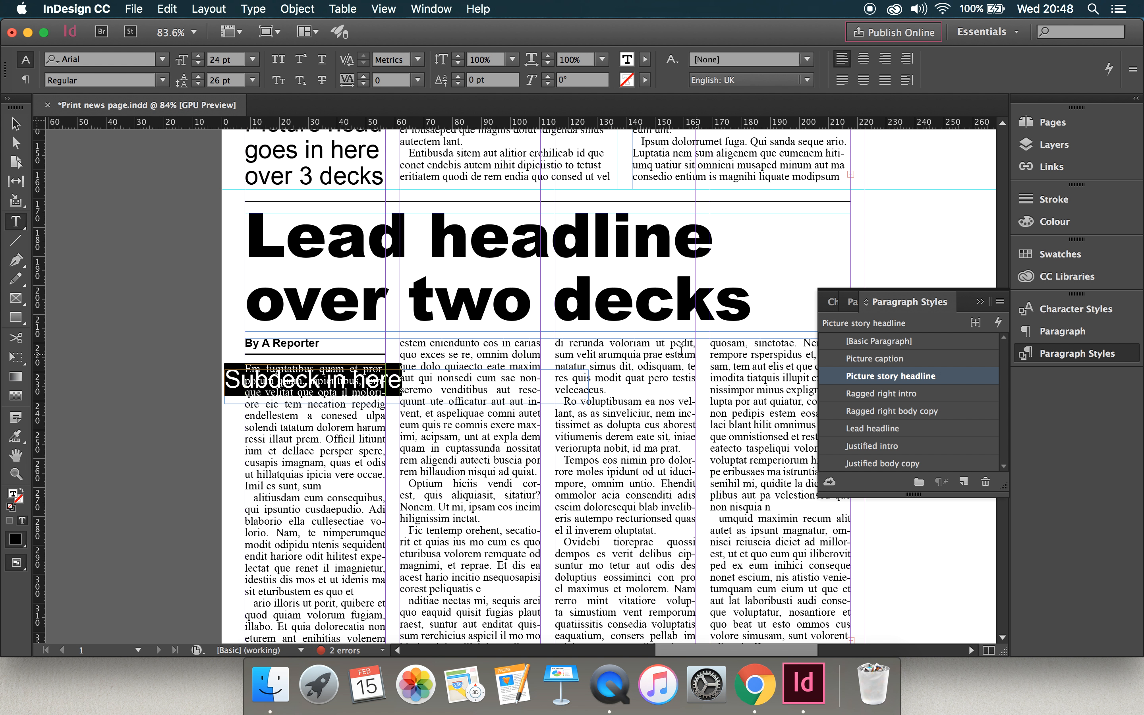
Move the subdeck frame to the start of the second column at Y 218.4 mm and widen it to 156.04 mm across three columns.
{"action": "left_click", "coordinate": [16, 123]}
{"action": "left_click_drag", "start_coordinate": [234, 403], "coordinate": [413, 370]}
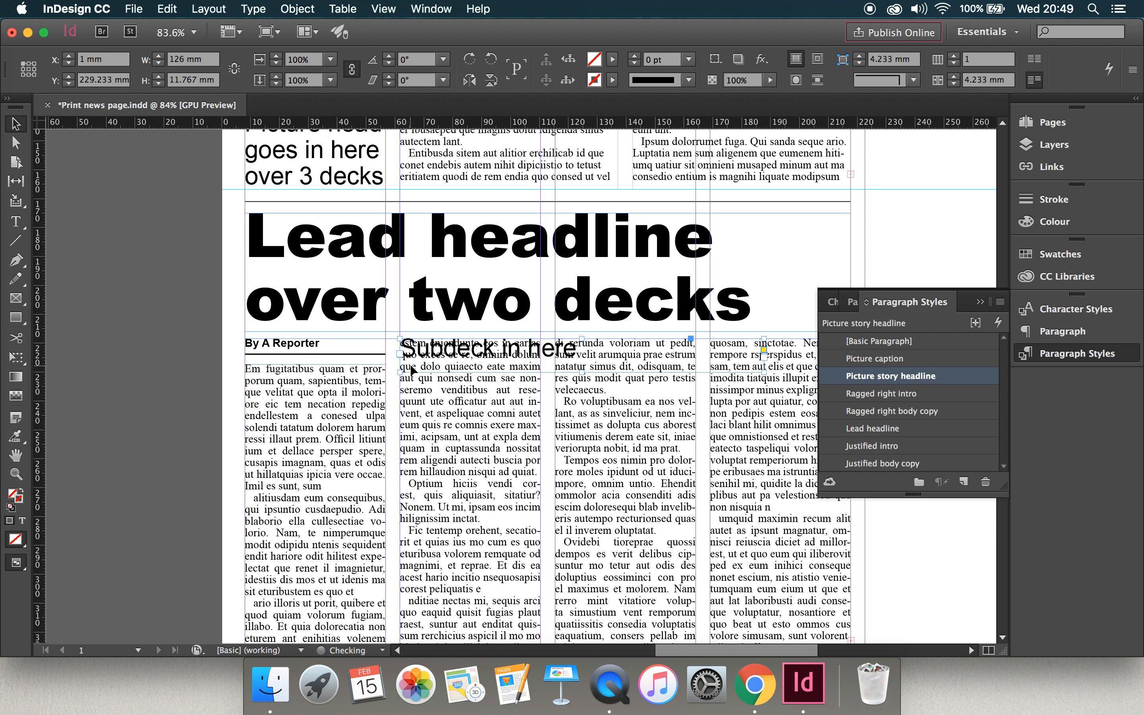
{"action": "scroll", "coordinate": [581, 421], "scroll_direction": "right", "scroll_amount": 5}
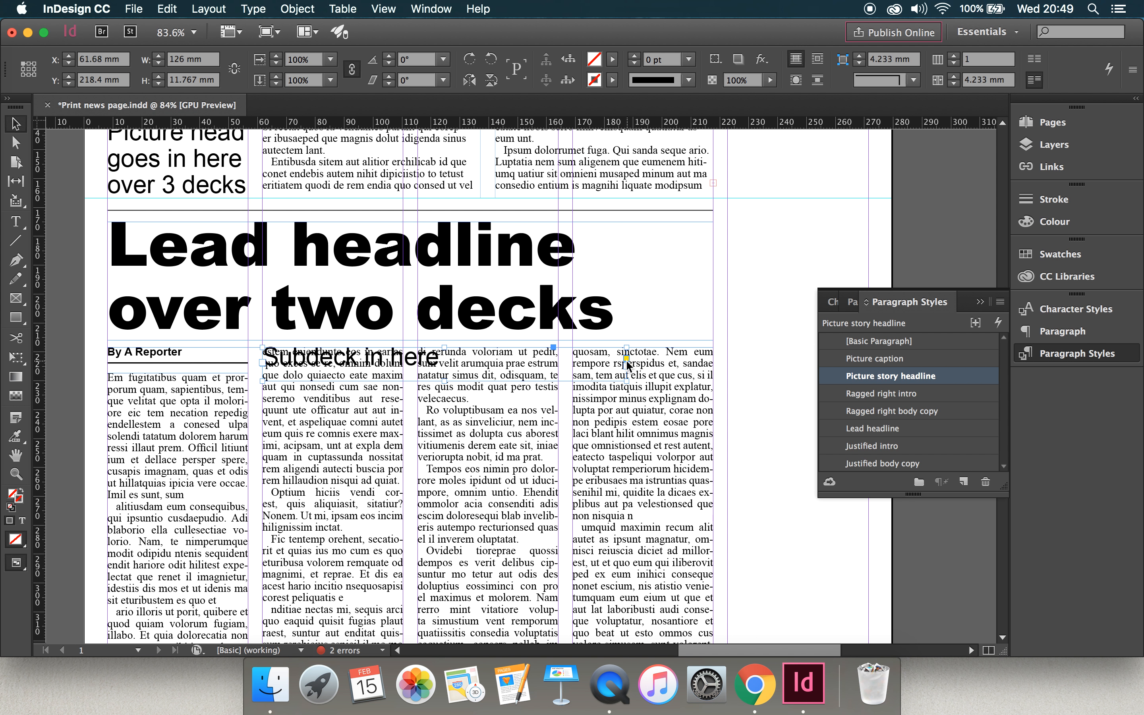
{"action": "left_click_drag", "start_coordinate": [627, 362], "coordinate": [712, 360]}
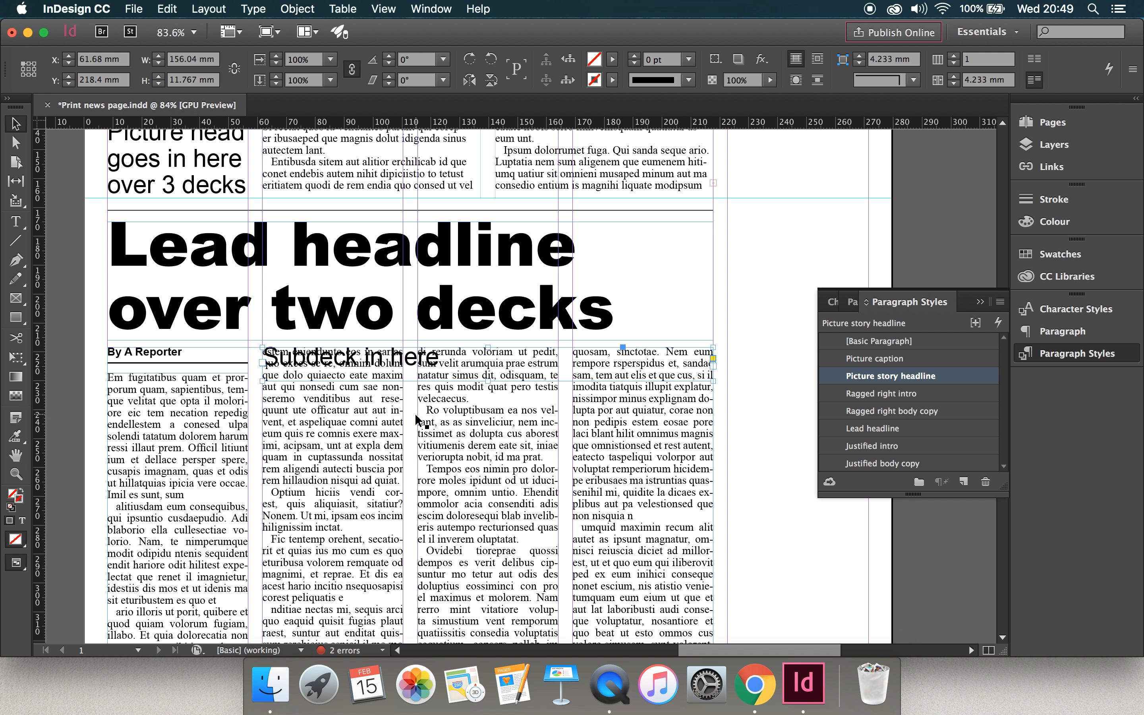
Wrap the lead story around the subdeck frame's bounding box and shorten the frame to 9 mm high.
{"action": "left_click", "coordinate": [819, 61]}
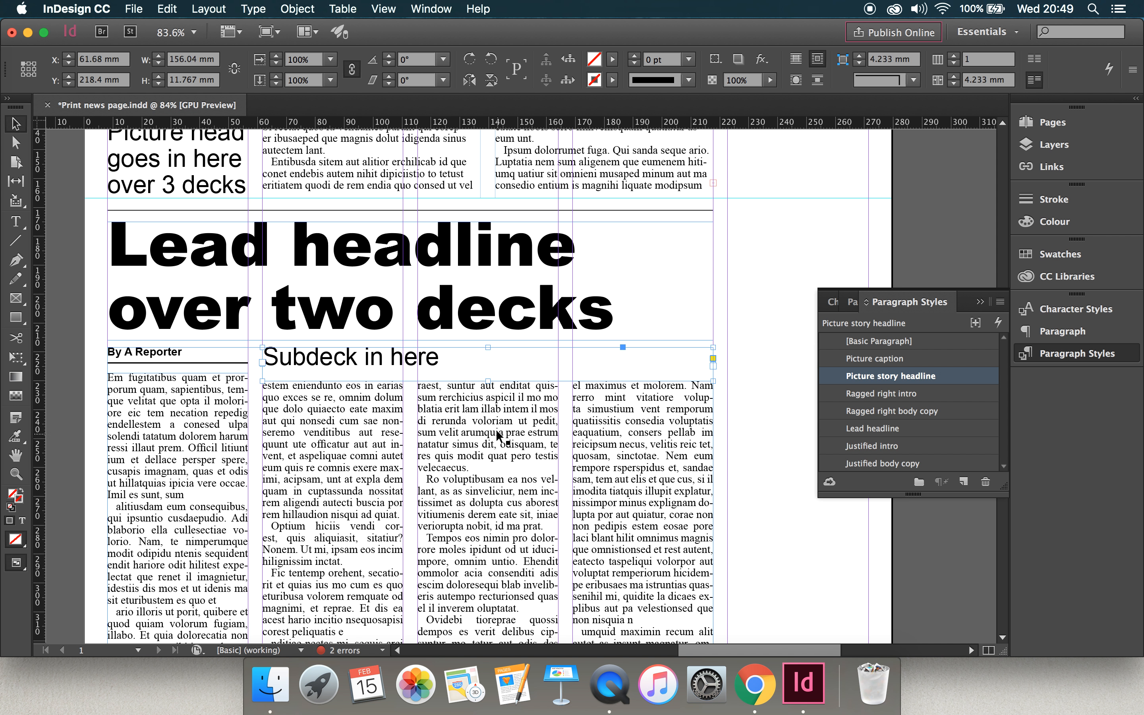
{"action": "left_click_drag", "start_coordinate": [488, 381], "coordinate": [488, 377]}
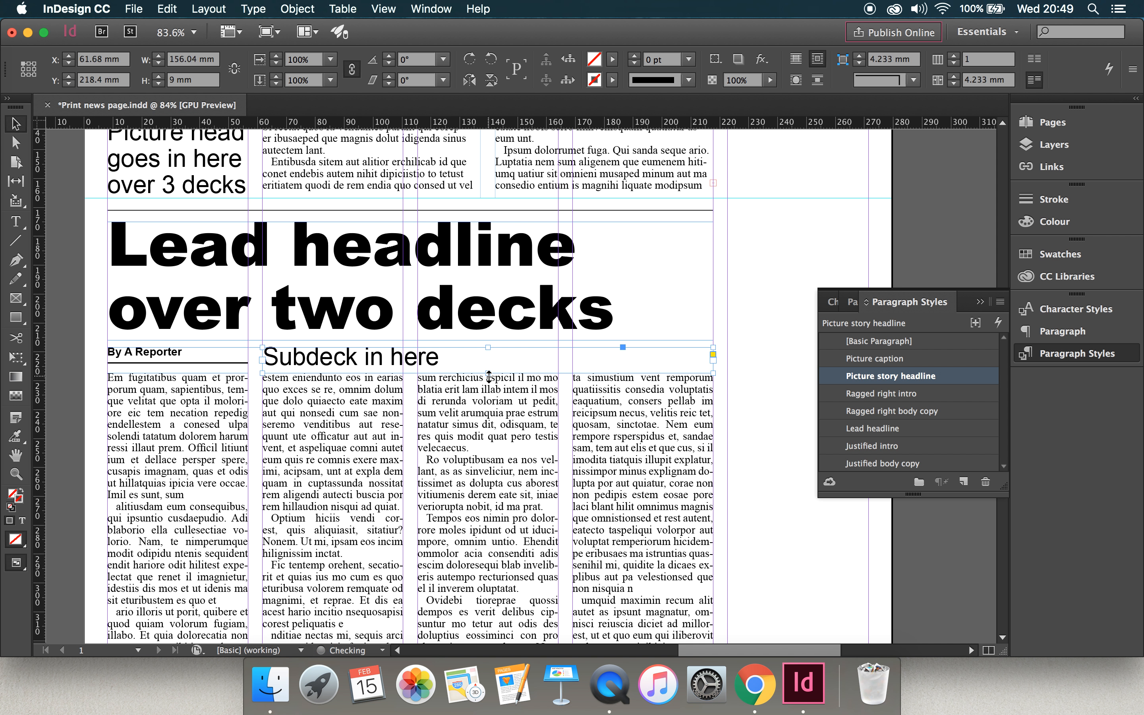
{"action": "left_click", "coordinate": [756, 318]}
{"action": "scroll", "coordinate": [511, 410], "scroll_direction": "down", "scroll_amount": 3}
{"action": "scroll", "coordinate": [511, 409], "scroll_direction": "left", "scroll_amount": 4}
{"action": "scroll", "coordinate": [512, 412], "scroll_direction": "down", "scroll_amount": 3}
{"action": "scroll", "coordinate": [513, 412], "scroll_direction": "right", "scroll_amount": 2}
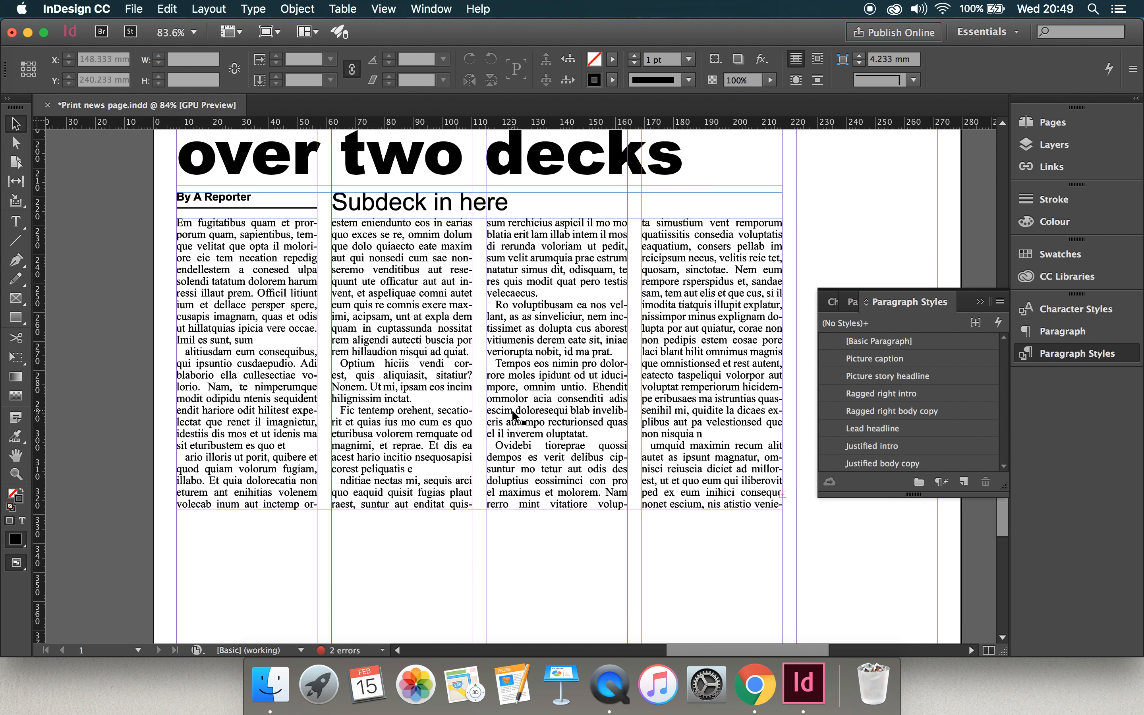
Extend the subdeck frame's bottom edge so the frame is 12.5 mm high.
{"action": "scroll", "coordinate": [511, 409], "scroll_direction": "up", "scroll_amount": 3}
{"action": "left_click", "coordinate": [544, 305]}
{"action": "left_click_drag", "start_coordinate": [545, 317], "coordinate": [544, 328]}
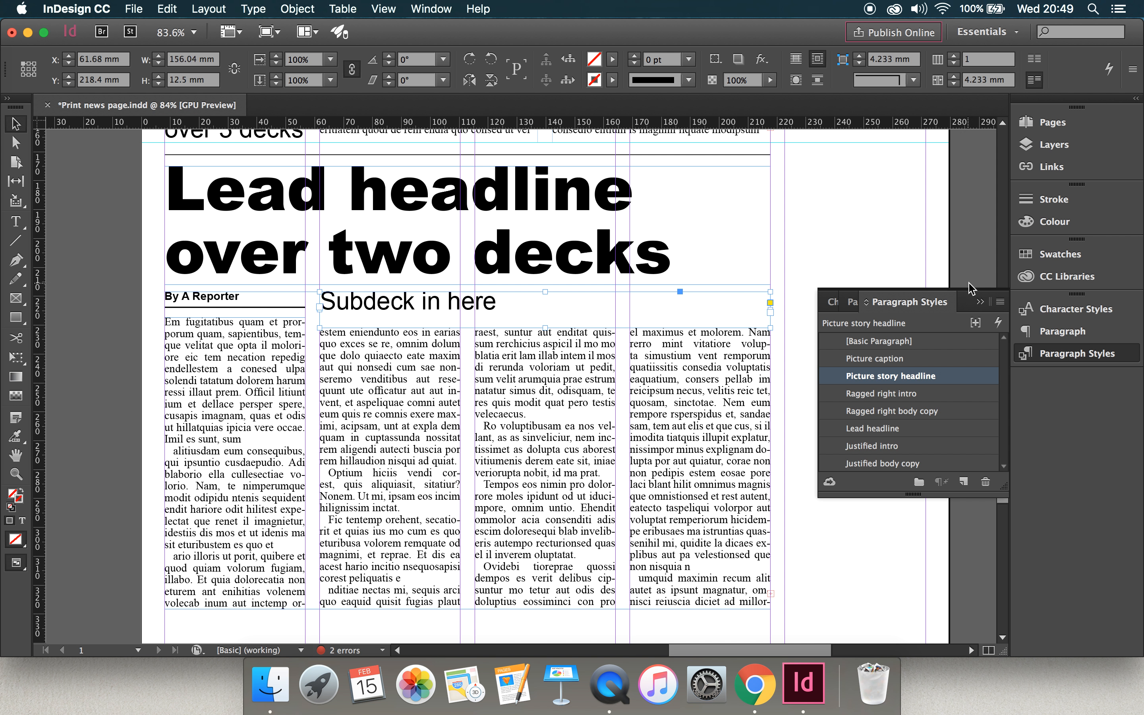
{"action": "left_click", "coordinate": [979, 302]}
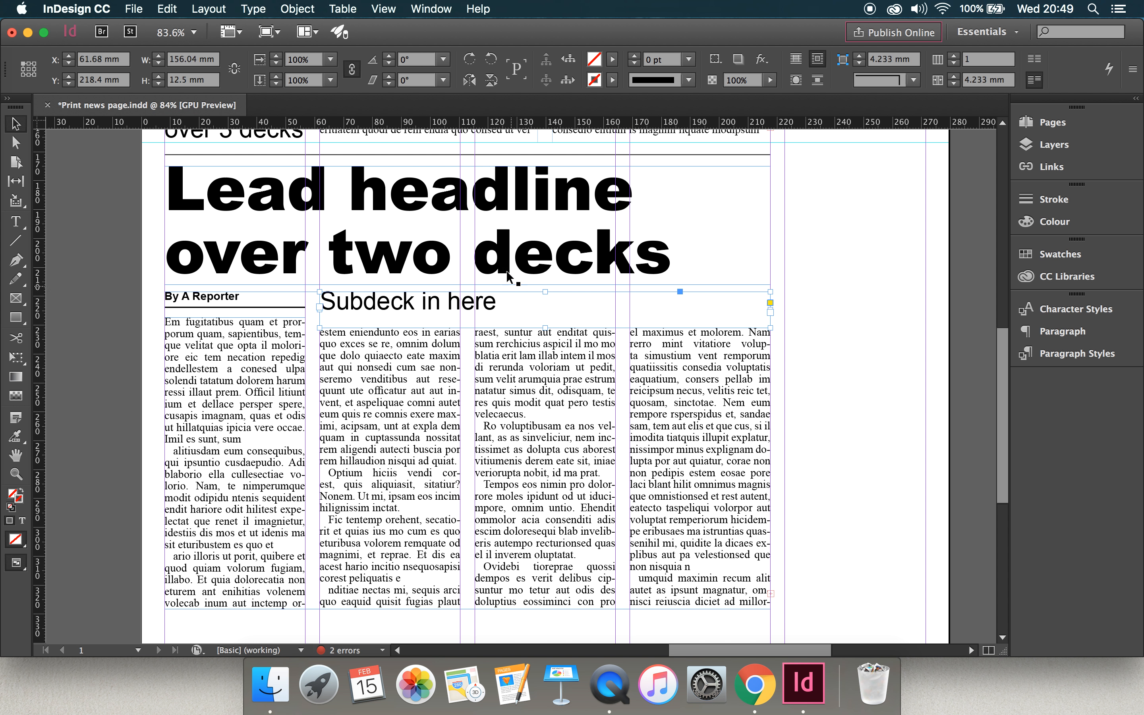
Extend the subdeck text to read "Subdeck in here must go to end of line".
{"action": "double_click", "coordinate": [503, 305]}
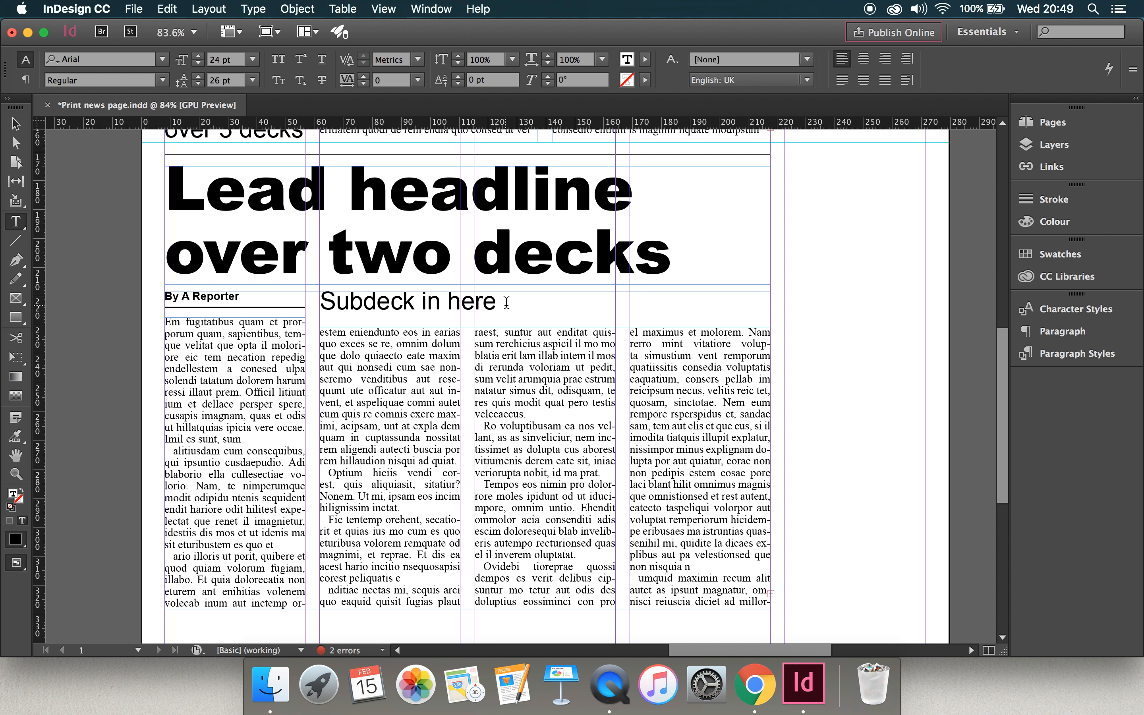
{"action": "type", "text": "must go t"}
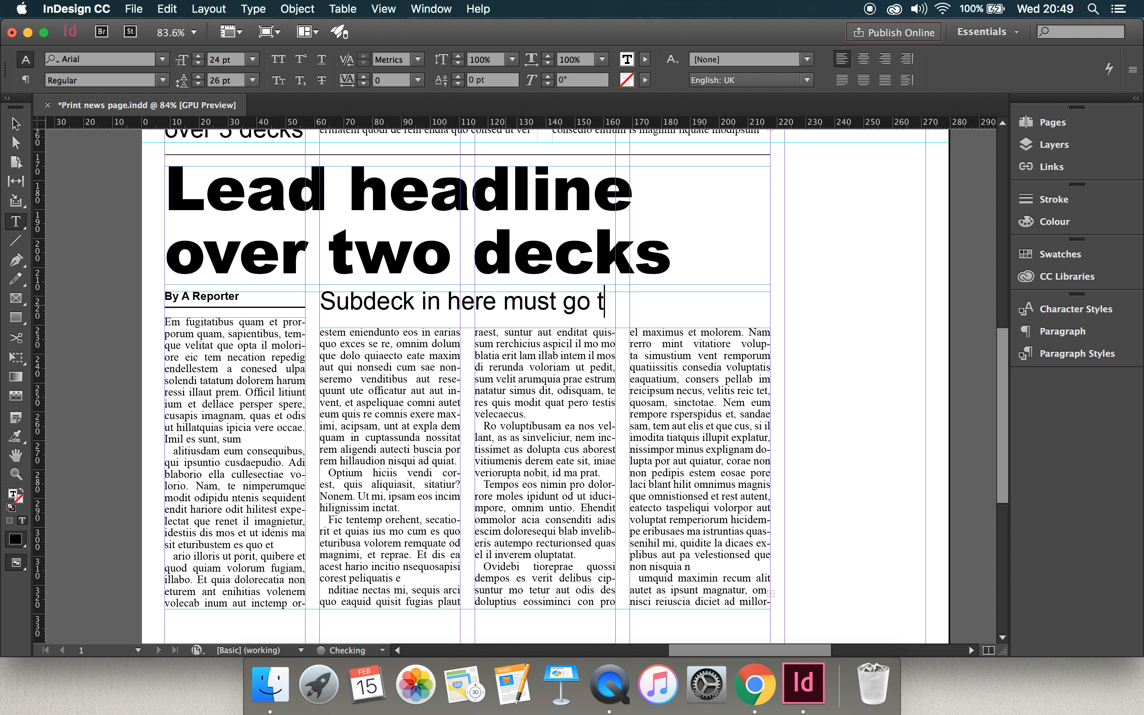
{"action": "type", "text": "o end of"}
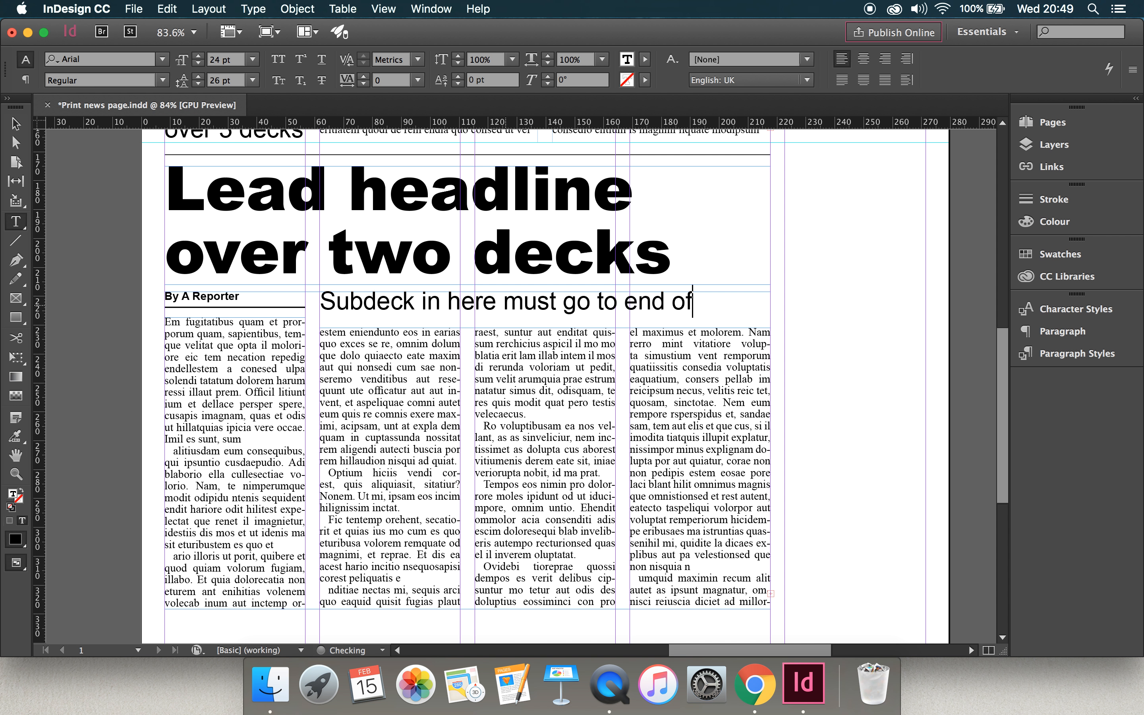
{"action": "type", "text": " line"}
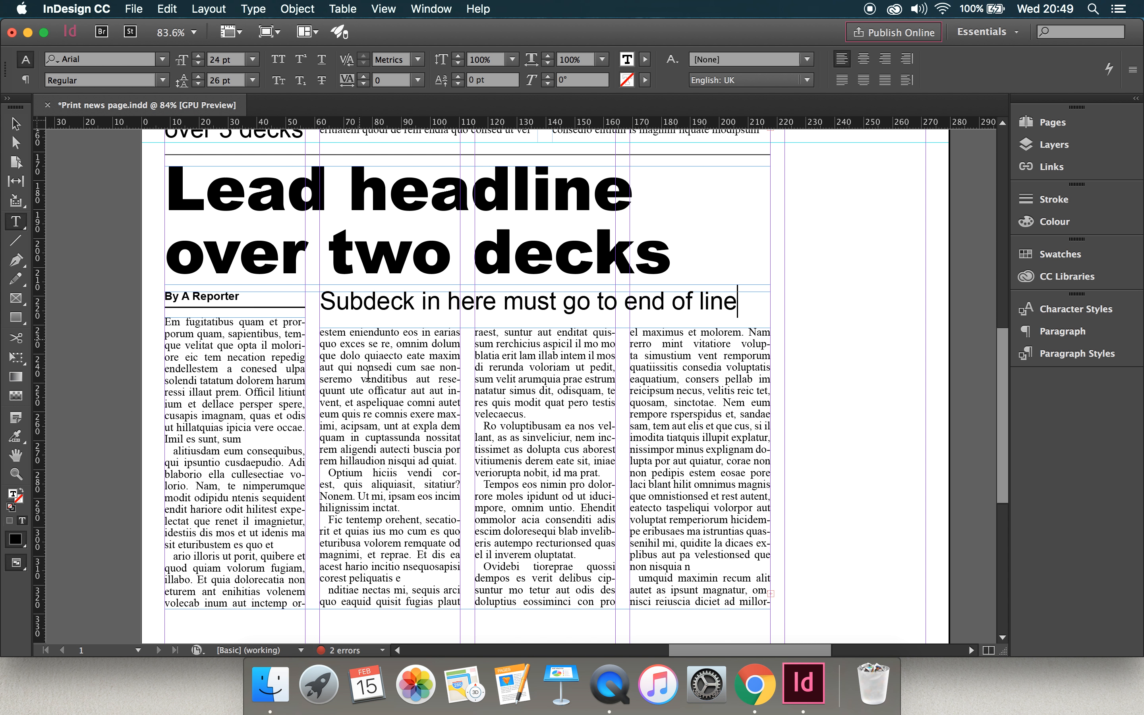
Draw a 48.68 by 46 mm picture frame near the top of the second column and wrap text around its bounding box.
{"action": "scroll", "coordinate": [421, 392], "scroll_direction": "down", "scroll_amount": 5}
{"action": "scroll", "coordinate": [421, 392], "scroll_direction": "up", "scroll_amount": 5}
{"action": "scroll", "coordinate": [420, 391], "scroll_direction": "down", "scroll_amount": 1}
{"action": "scroll", "coordinate": [420, 391], "scroll_direction": "down", "scroll_amount": 2}
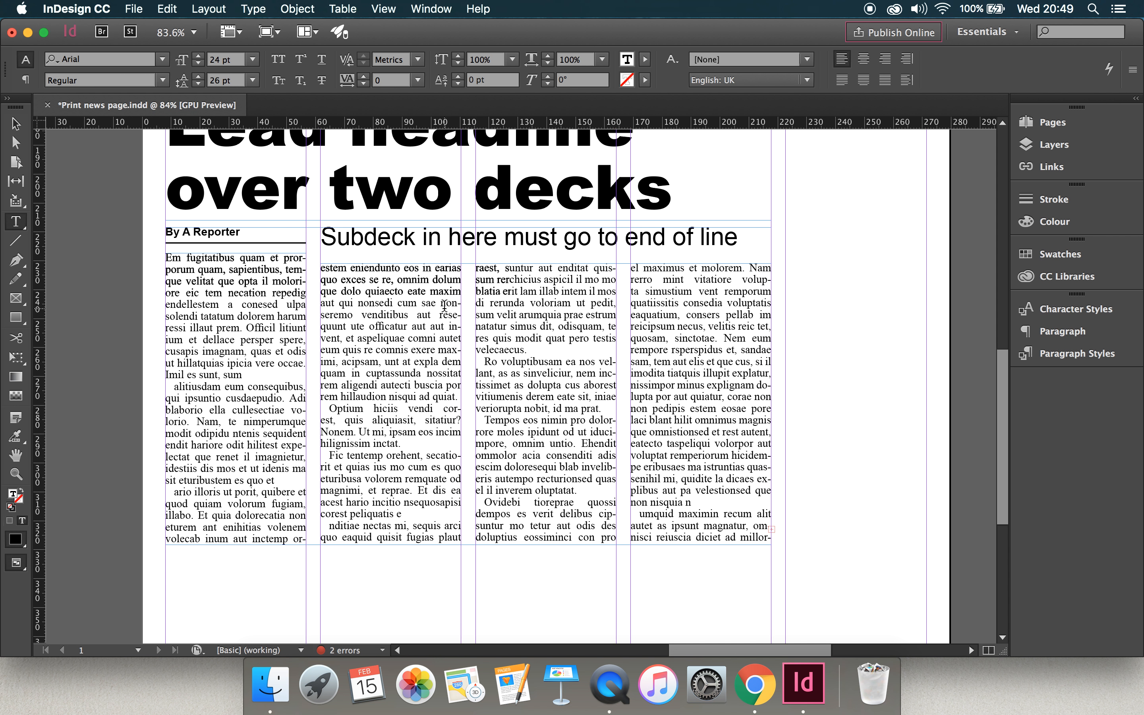
{"action": "left_click", "coordinate": [16, 299]}
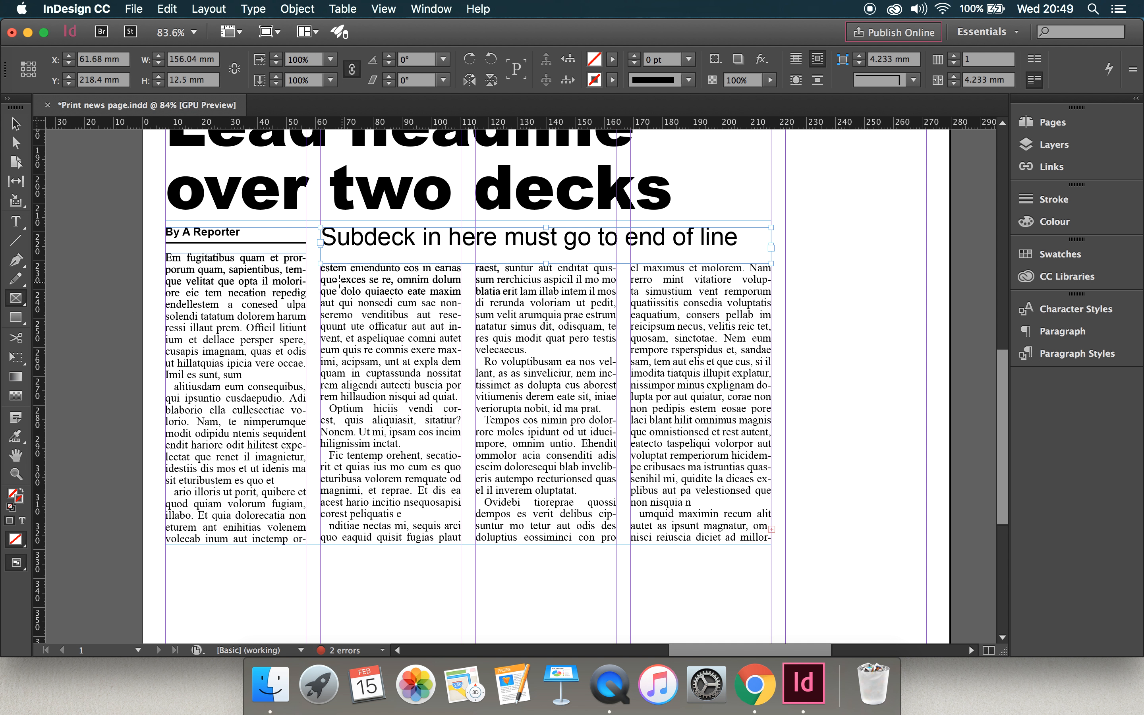
{"action": "left_click_drag", "start_coordinate": [321, 275], "coordinate": [460, 407]}
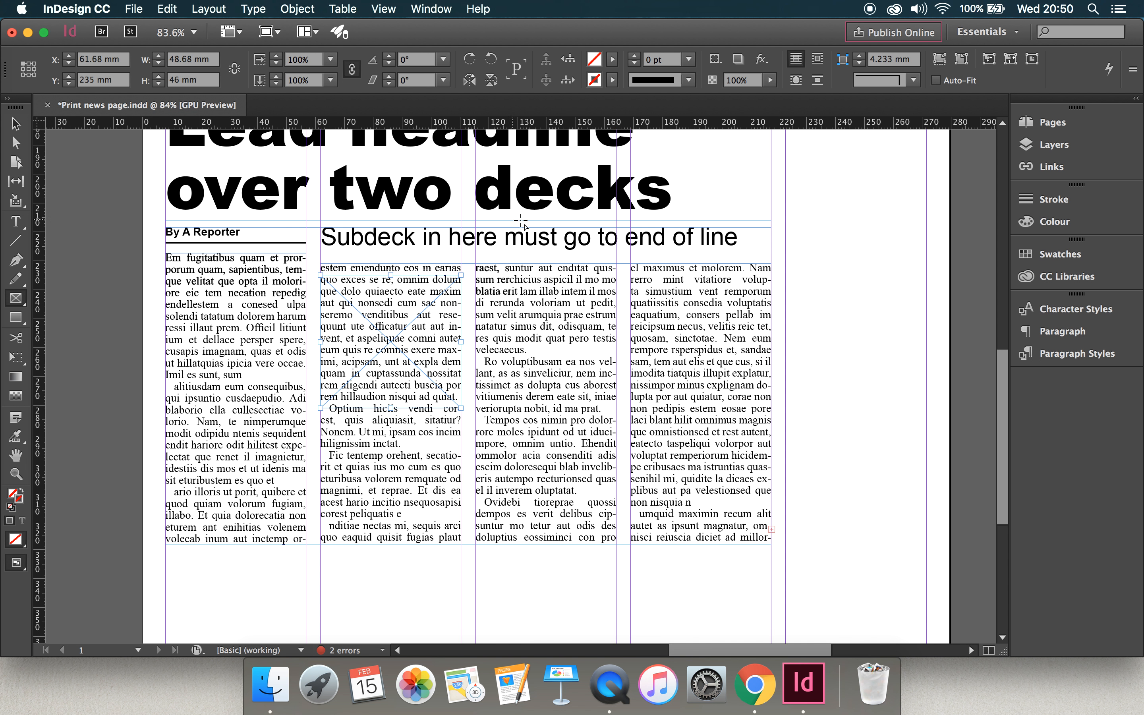
{"action": "left_click", "coordinate": [817, 60]}
Extend the picture frame's top edge up to Y 230.9 mm and its bottom edge down for a height of 52.1 mm.
{"action": "left_click", "coordinate": [15, 124]}
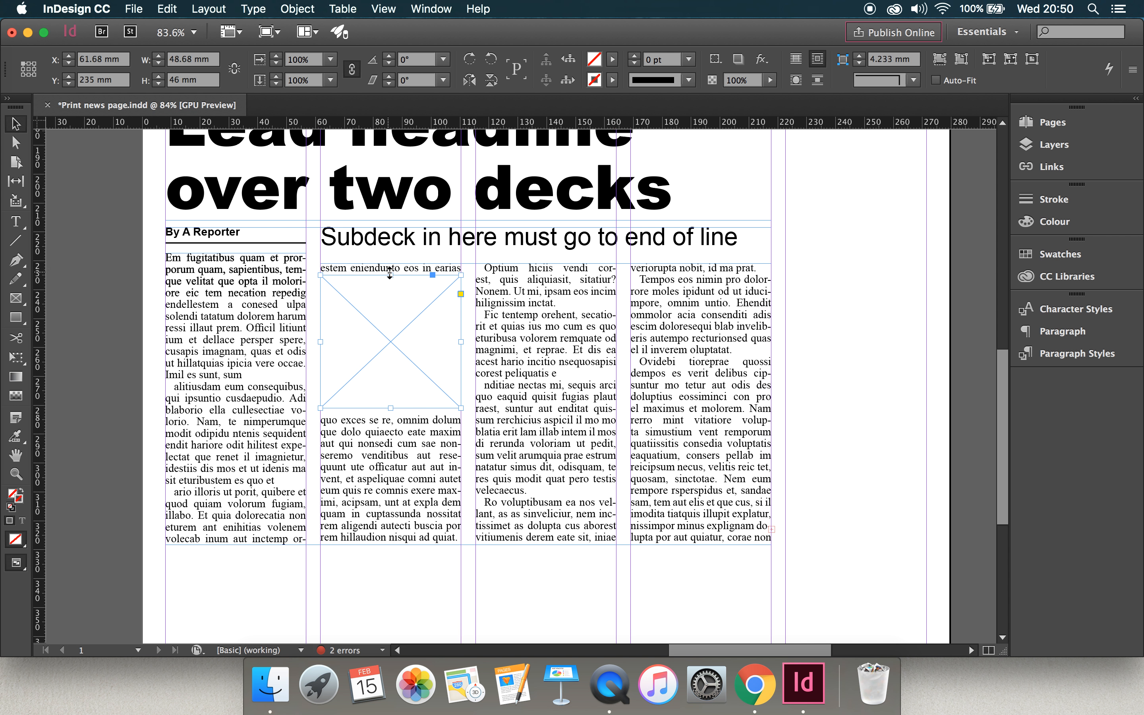
{"action": "left_click_drag", "start_coordinate": [392, 276], "coordinate": [391, 264]}
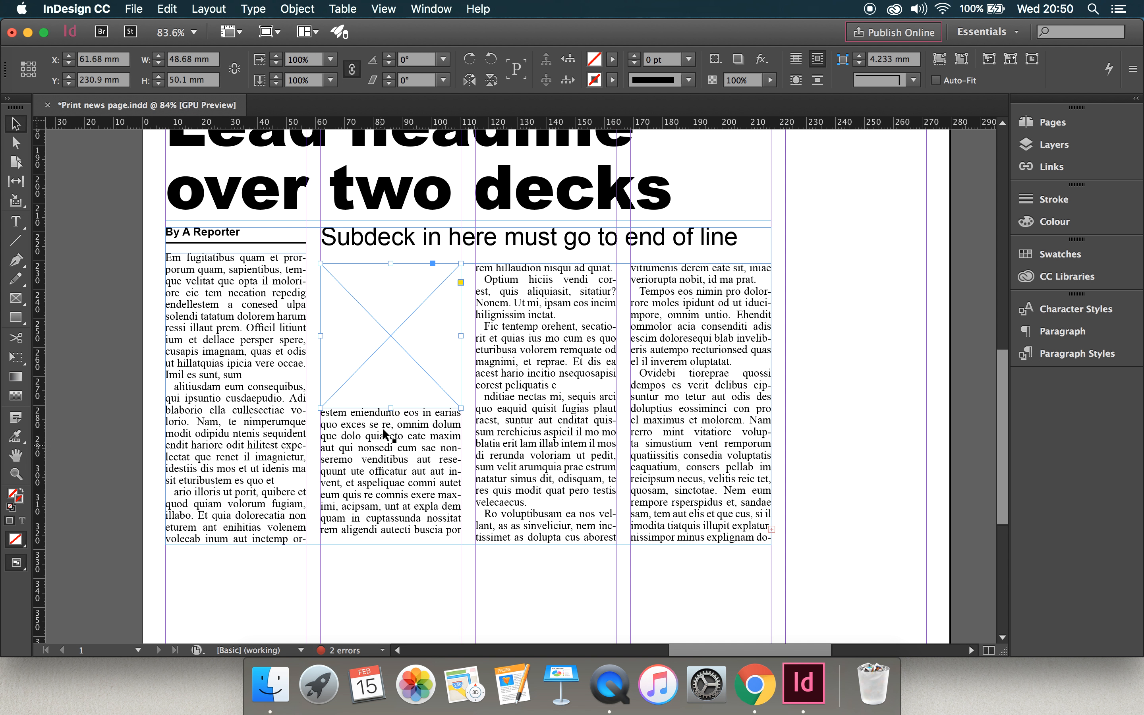
{"action": "left_click_drag", "start_coordinate": [391, 407], "coordinate": [391, 414]}
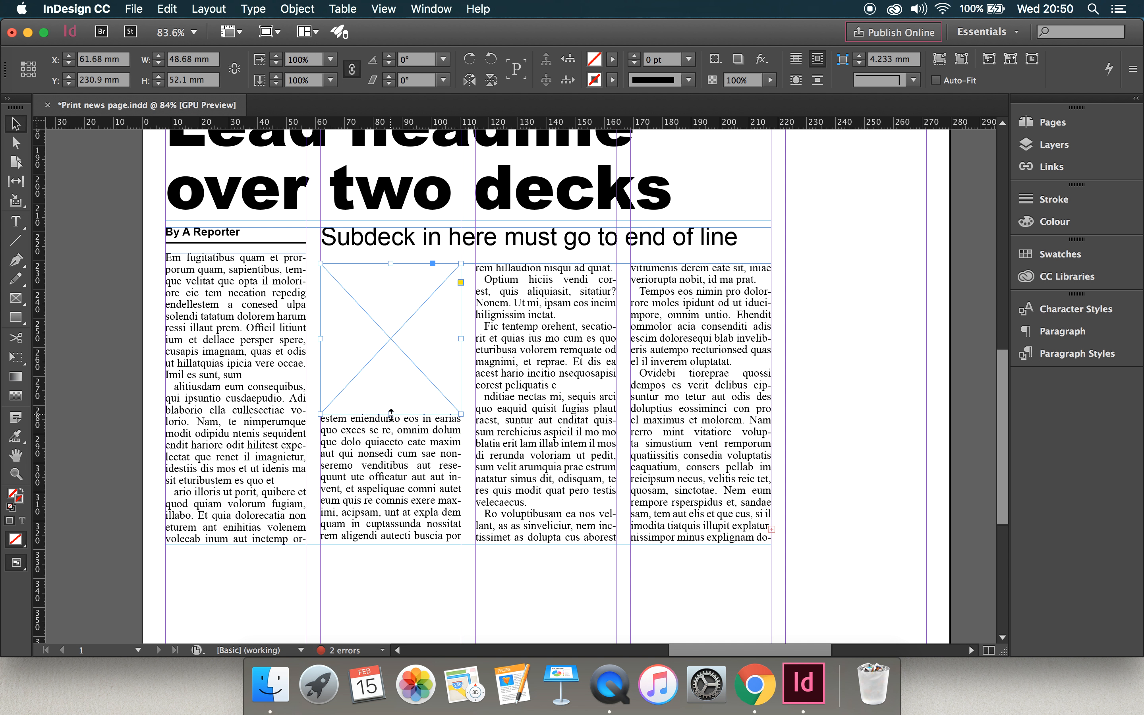
Draw a 58 by 4.767 mm caption text frame and place it beneath the picture frame at Y 284.5 mm.
{"action": "left_click", "coordinate": [15, 221]}
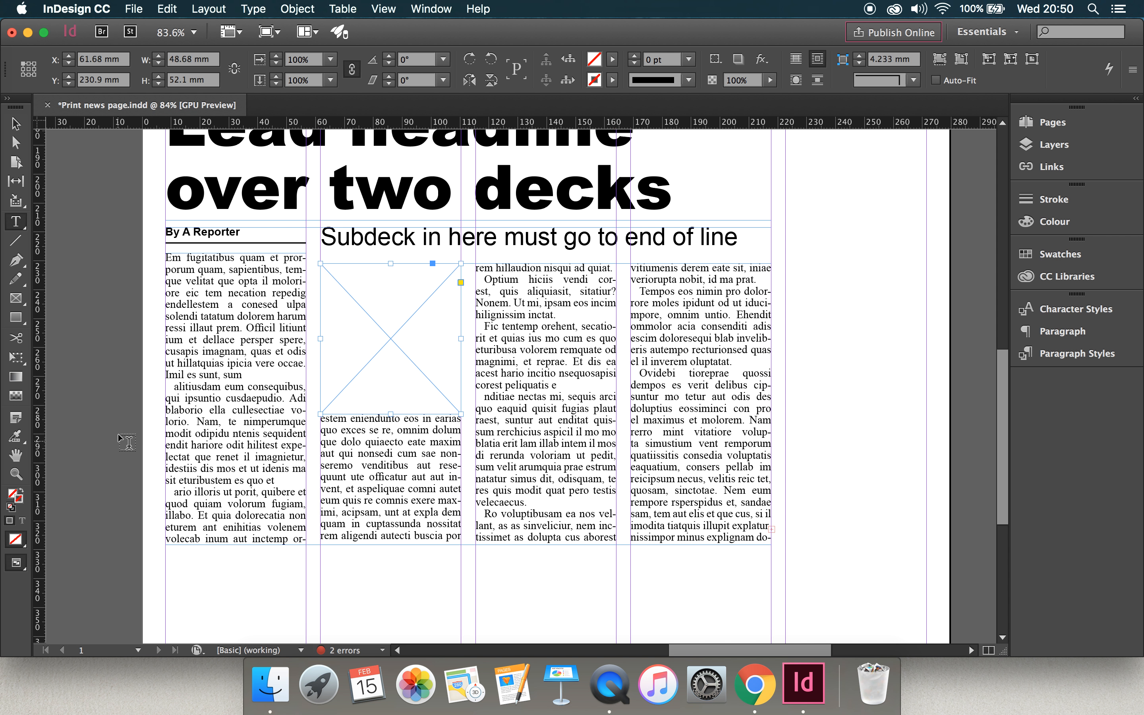
{"action": "left_click_drag", "start_coordinate": [130, 459], "coordinate": [299, 476]}
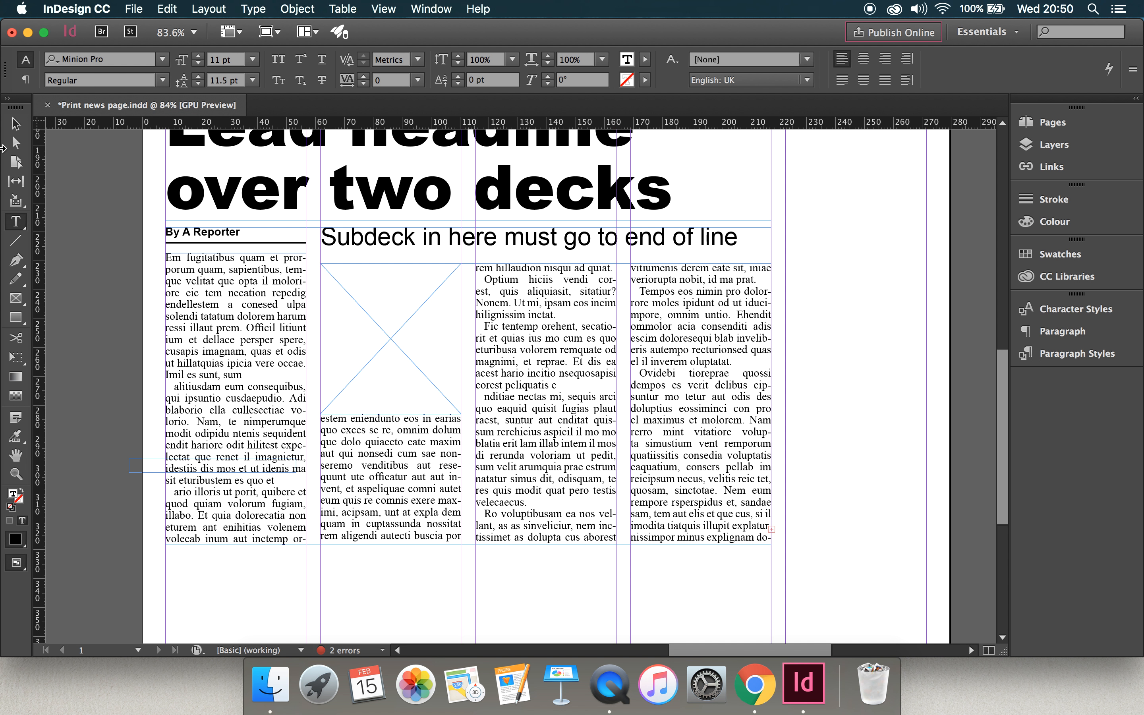
{"action": "key", "text": "Escape"}
{"action": "left_click_drag", "start_coordinate": [151, 466], "coordinate": [337, 427]}
{"action": "key", "text": "Down"}
{"action": "key", "text": "Down"}
{"action": "key", "text": "Down"}
{"action": "key", "text": "Down"}
{"action": "key", "text": "Down"}
{"action": "key", "text": "Down"}
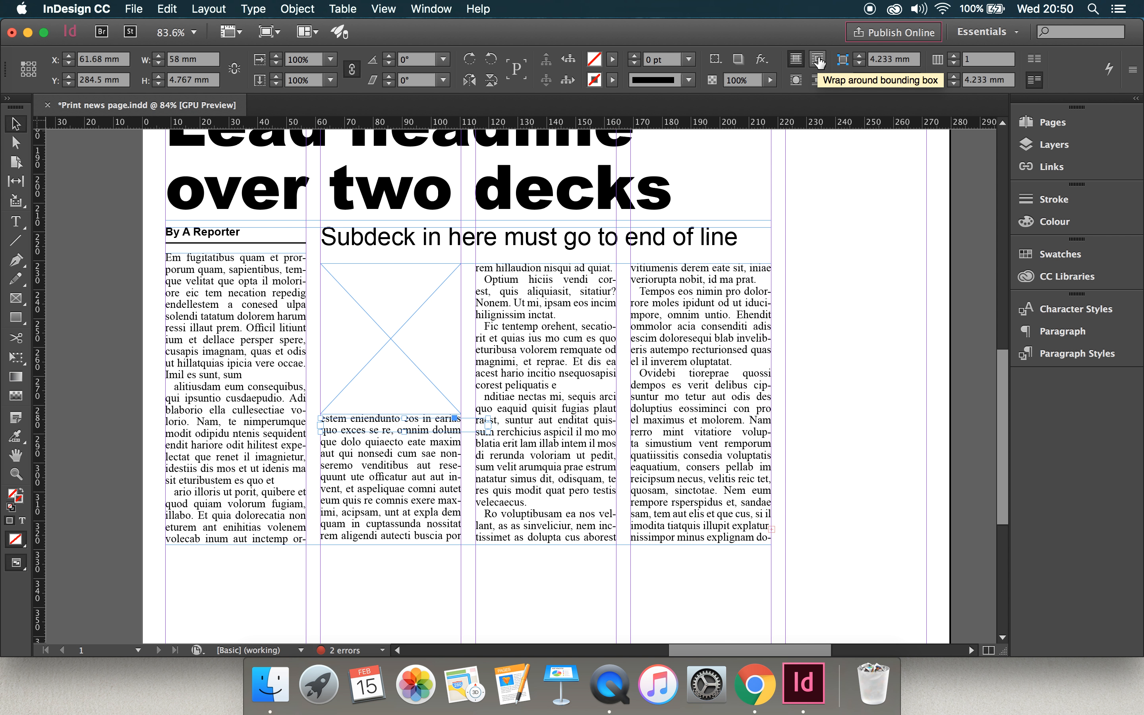
Wrap the story around the caption frame's bounding box and narrow the frame to the 48.68 mm column width.
{"action": "left_click", "coordinate": [819, 61]}
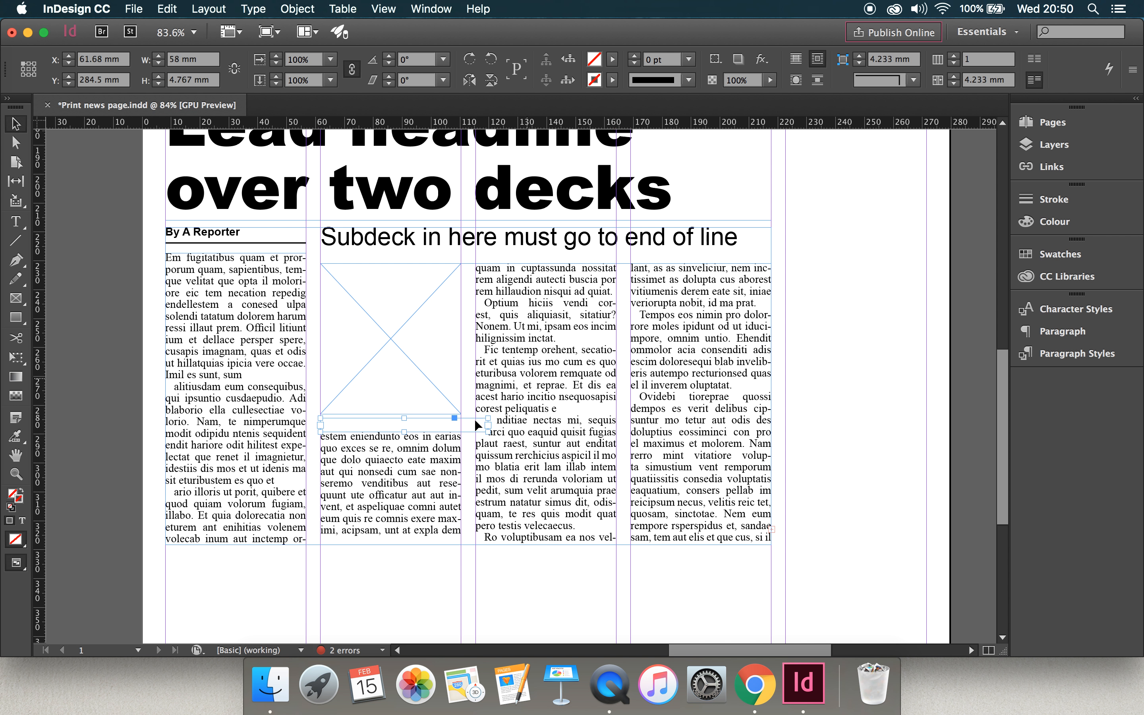
{"action": "left_click_drag", "start_coordinate": [483, 426], "coordinate": [461, 428]}
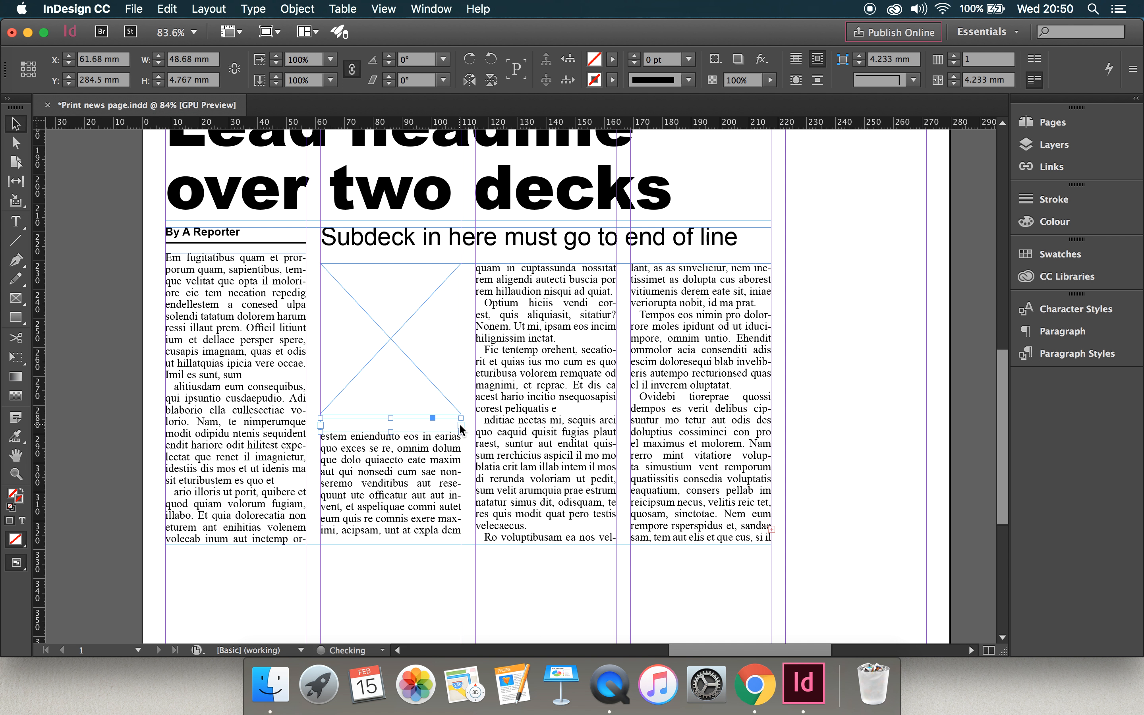
Enter the caption "Jeremy Corbyn" beneath the picture frame and apply the Picture caption paragraph style.
{"action": "double_click", "coordinate": [379, 422]}
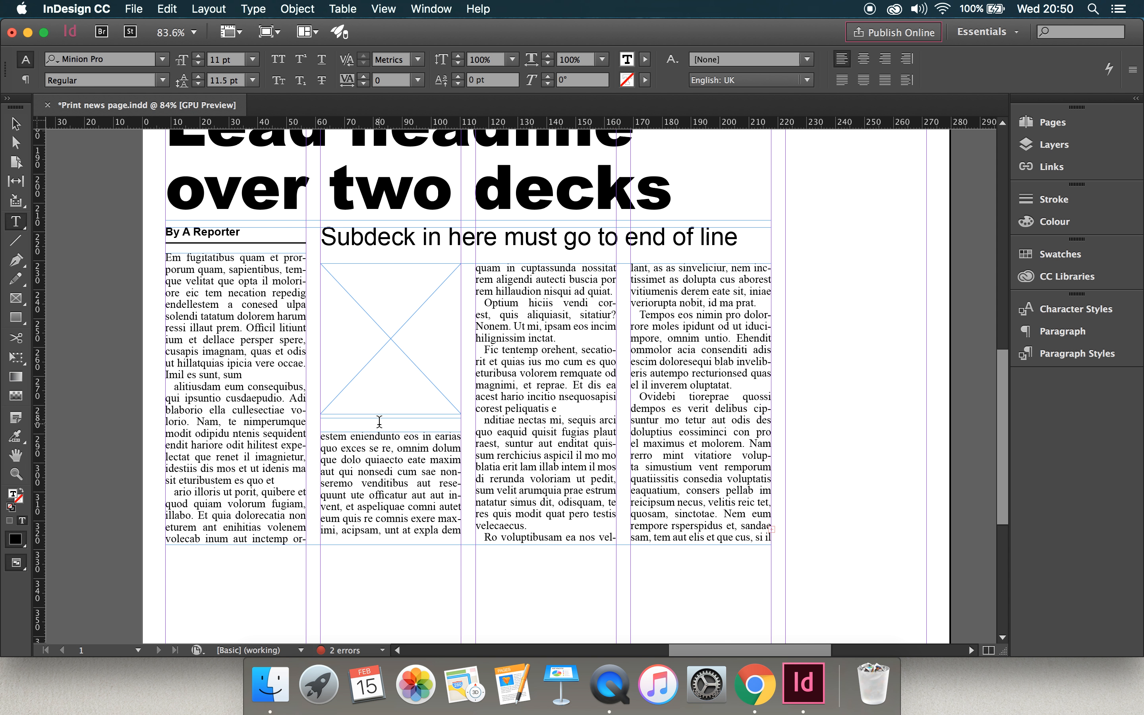
{"action": "type", "text": "Jeremy Corbyn"}
{"action": "key", "text": "super+a"}
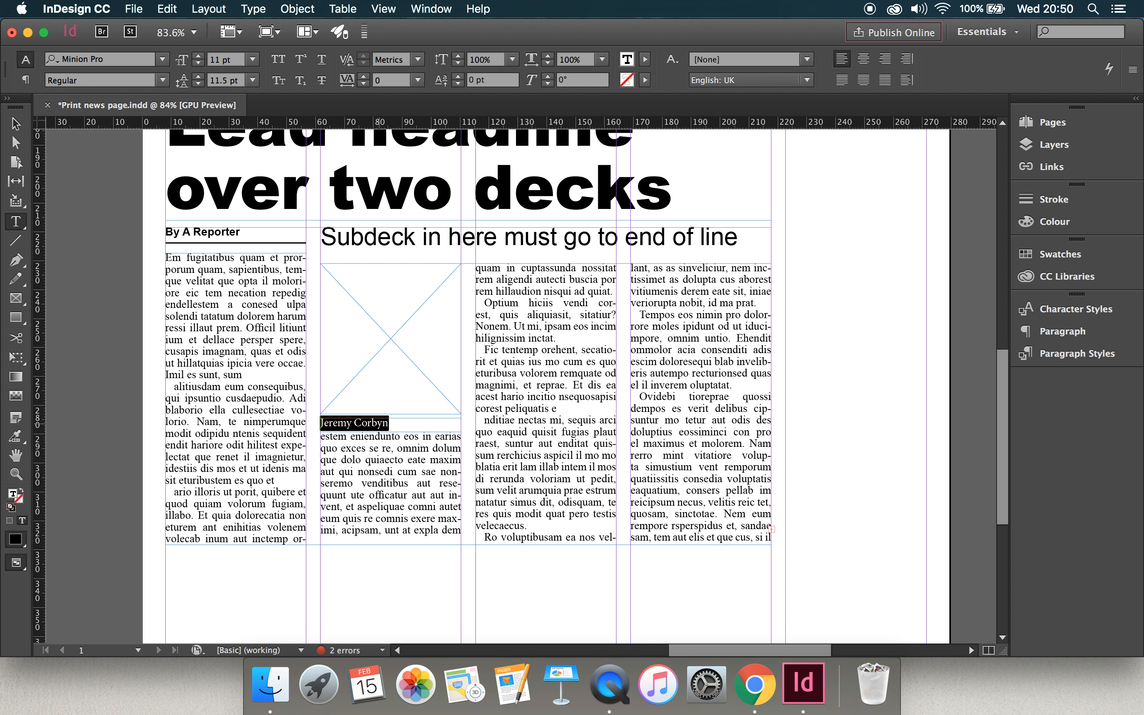
{"action": "left_click", "coordinate": [1076, 359]}
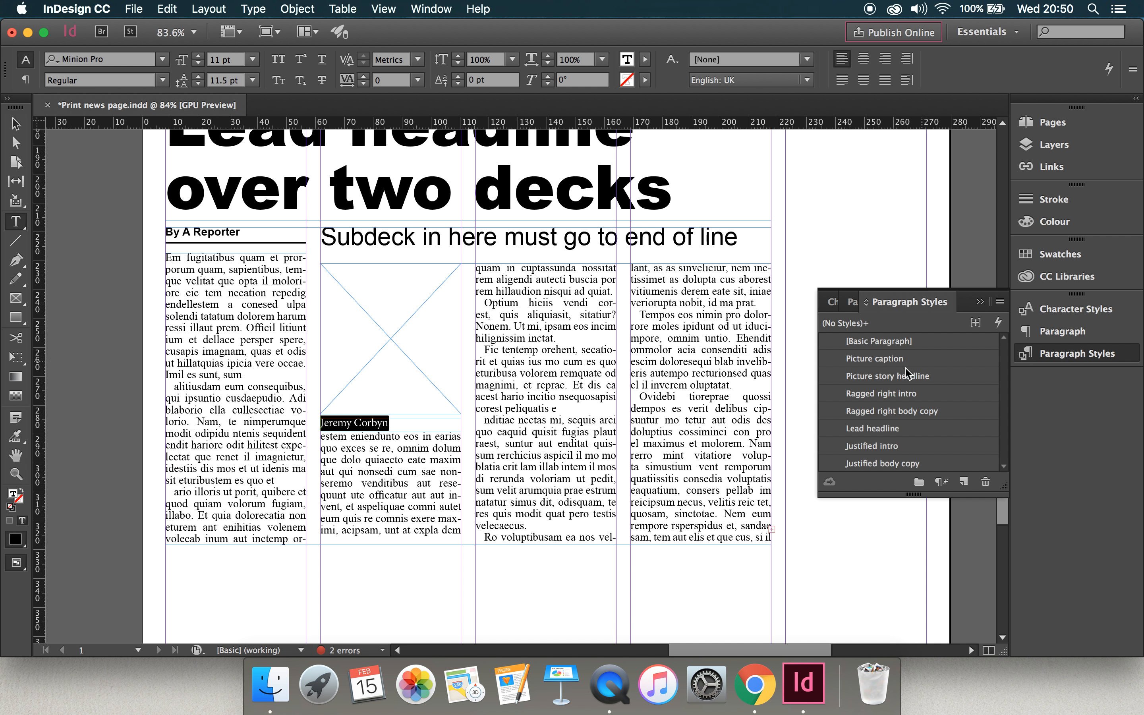
{"action": "left_click", "coordinate": [891, 362]}
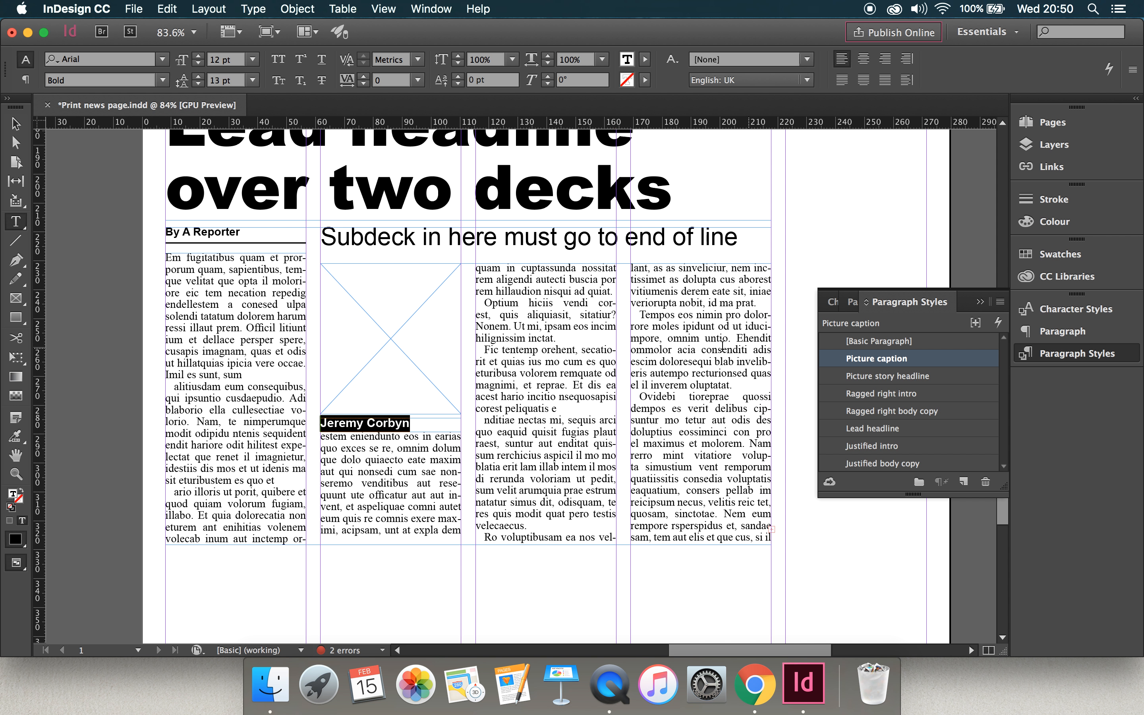
Extend the caption frame's bottom edge so the frame is 7.5 mm high.
{"action": "scroll", "coordinate": [457, 301], "scroll_direction": "up", "scroll_amount": 5}
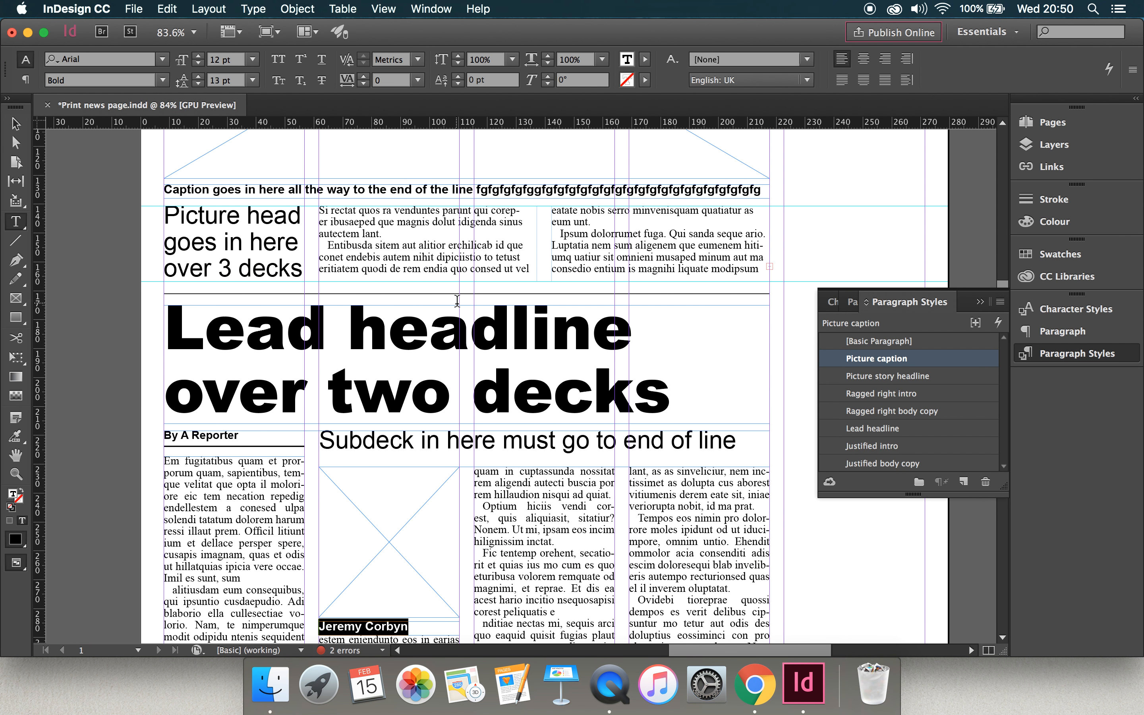
{"action": "scroll", "coordinate": [455, 442], "scroll_direction": "down", "scroll_amount": 8}
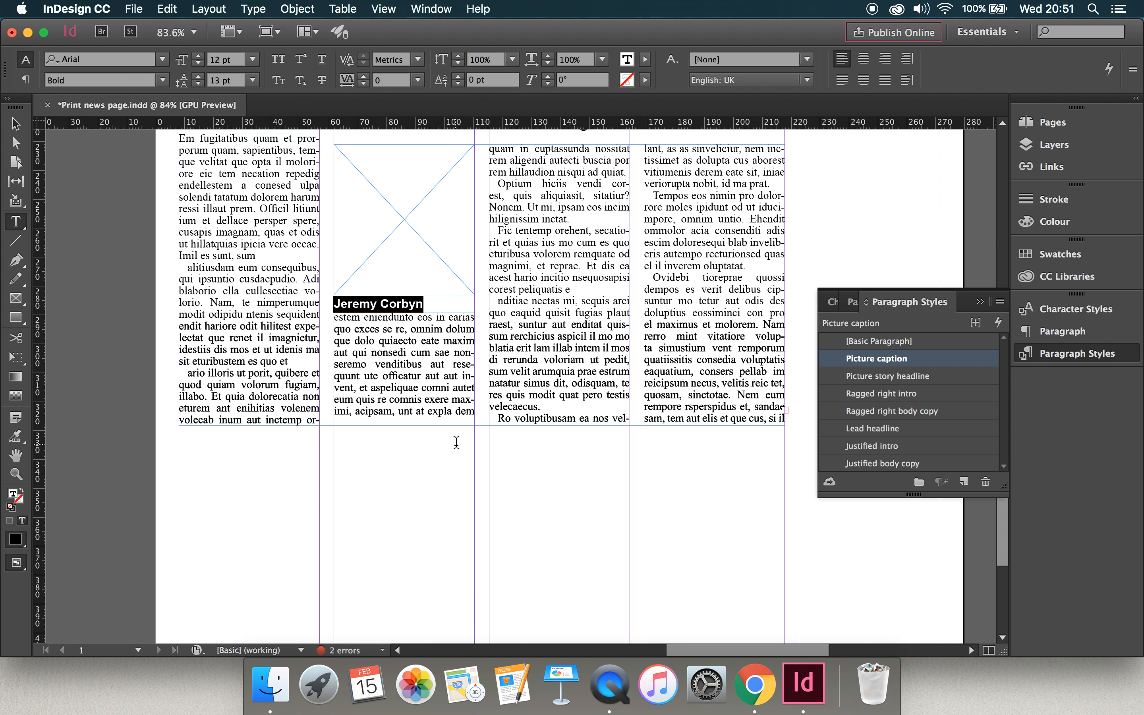
{"action": "left_click", "coordinate": [16, 124]}
{"action": "left_click", "coordinate": [76, 162]}
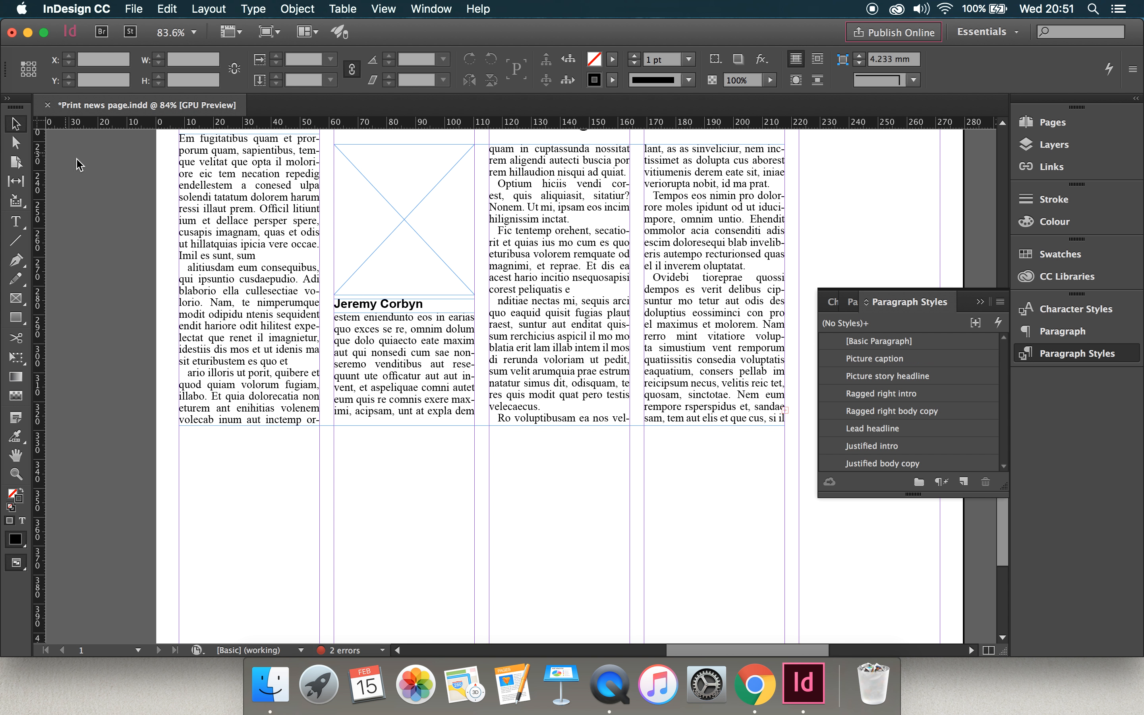
{"action": "left_click", "coordinate": [431, 306]}
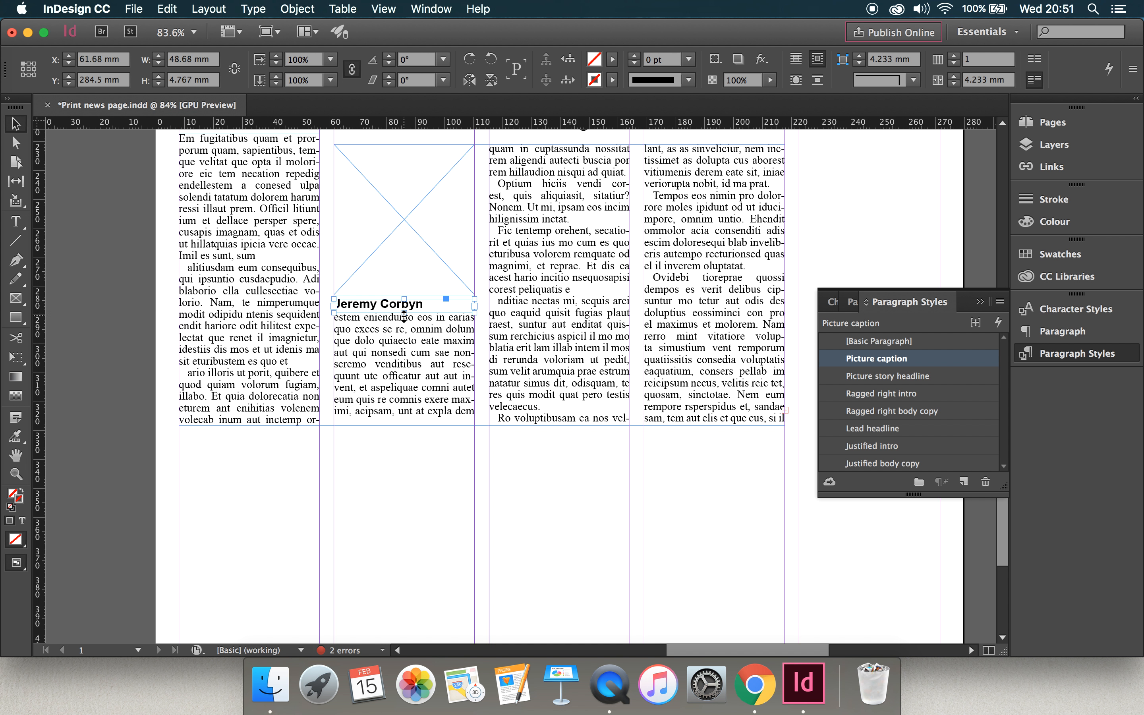
{"action": "left_click_drag", "start_coordinate": [403, 315], "coordinate": [403, 319]}
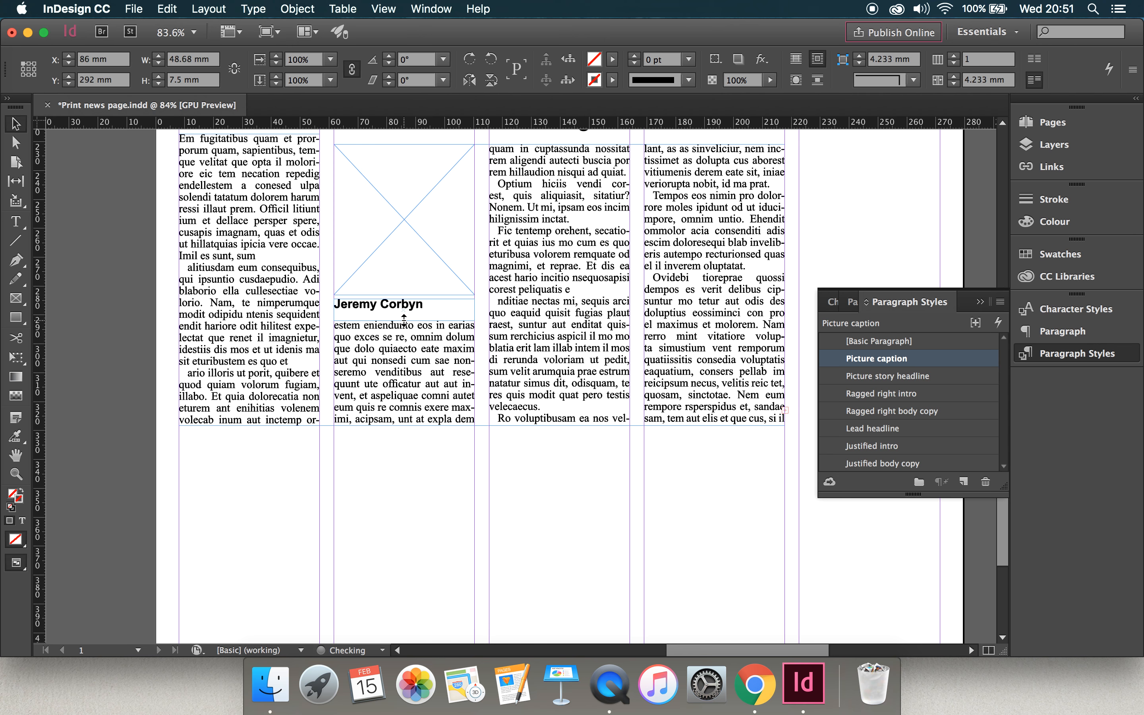
Deselect the caption frame and preview the page without guides and frame edges.
{"action": "left_click", "coordinate": [114, 304]}
{"action": "scroll", "coordinate": [421, 281], "scroll_direction": "up", "scroll_amount": 5}
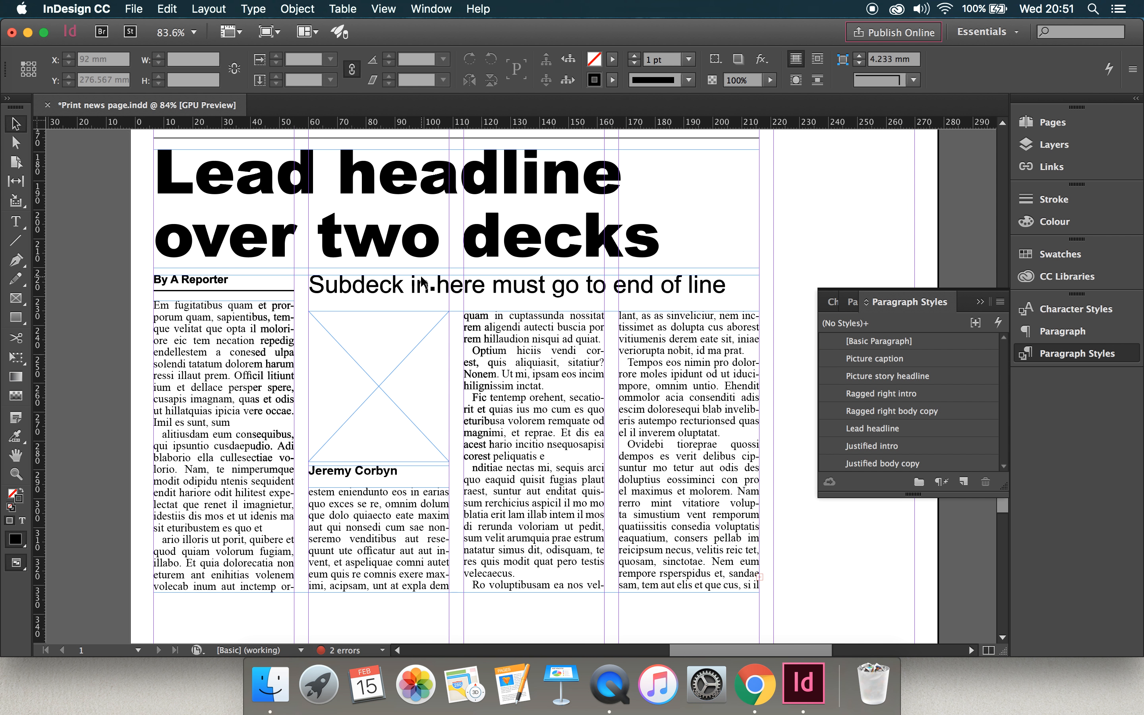
{"action": "scroll", "coordinate": [423, 282], "scroll_direction": "down", "scroll_amount": 5}
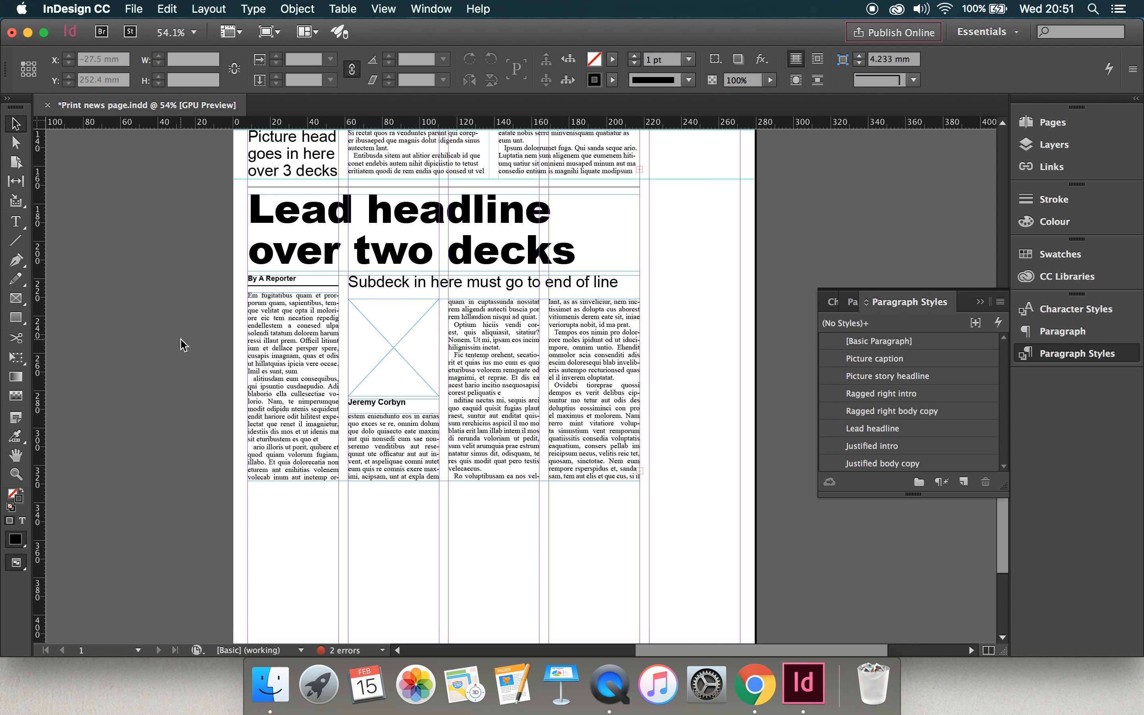
{"action": "key", "text": "w"}
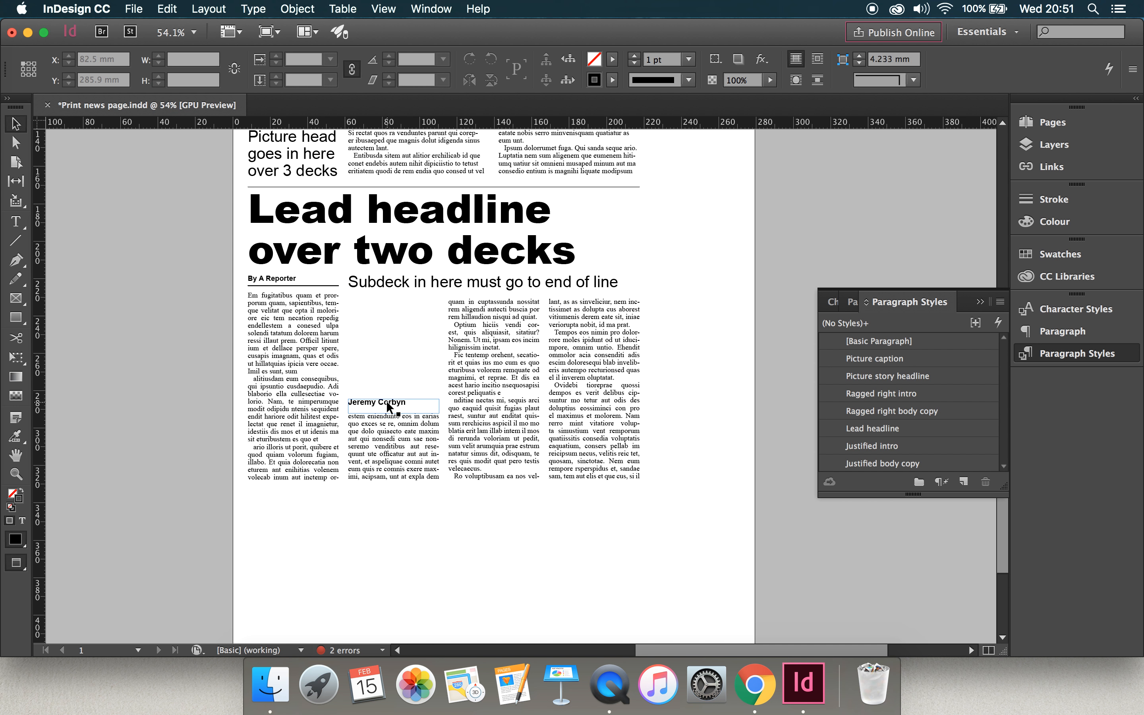
Extend the first line of the lead headline to read "Lead headline go".
{"action": "left_click", "coordinate": [561, 213]}
{"action": "double_click", "coordinate": [551, 216]}
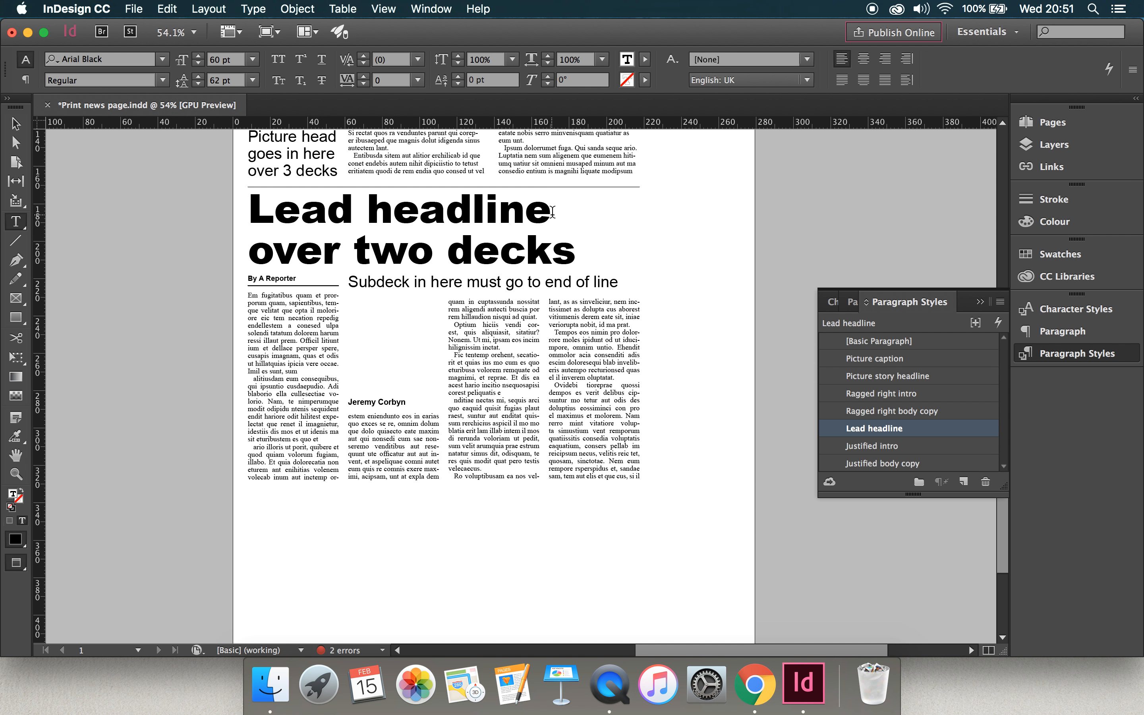
{"action": "type", "text": "goe"}
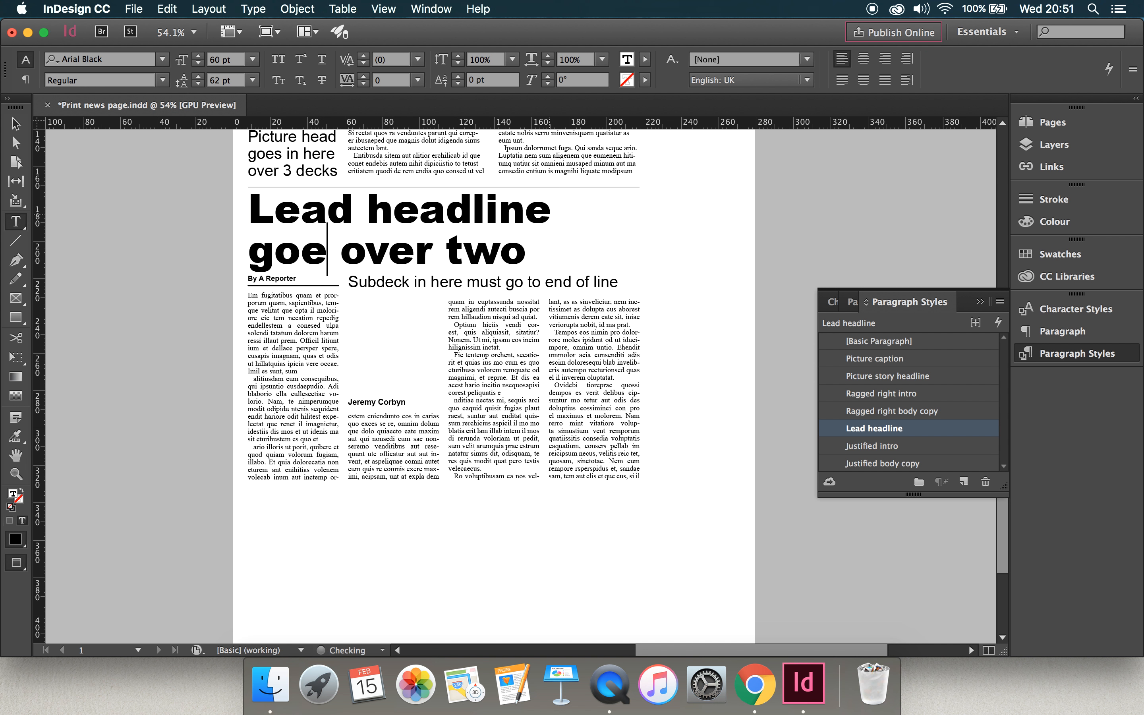
{"action": "key", "text": "BackSpace"}
{"action": "key", "text": "BackSpace"}
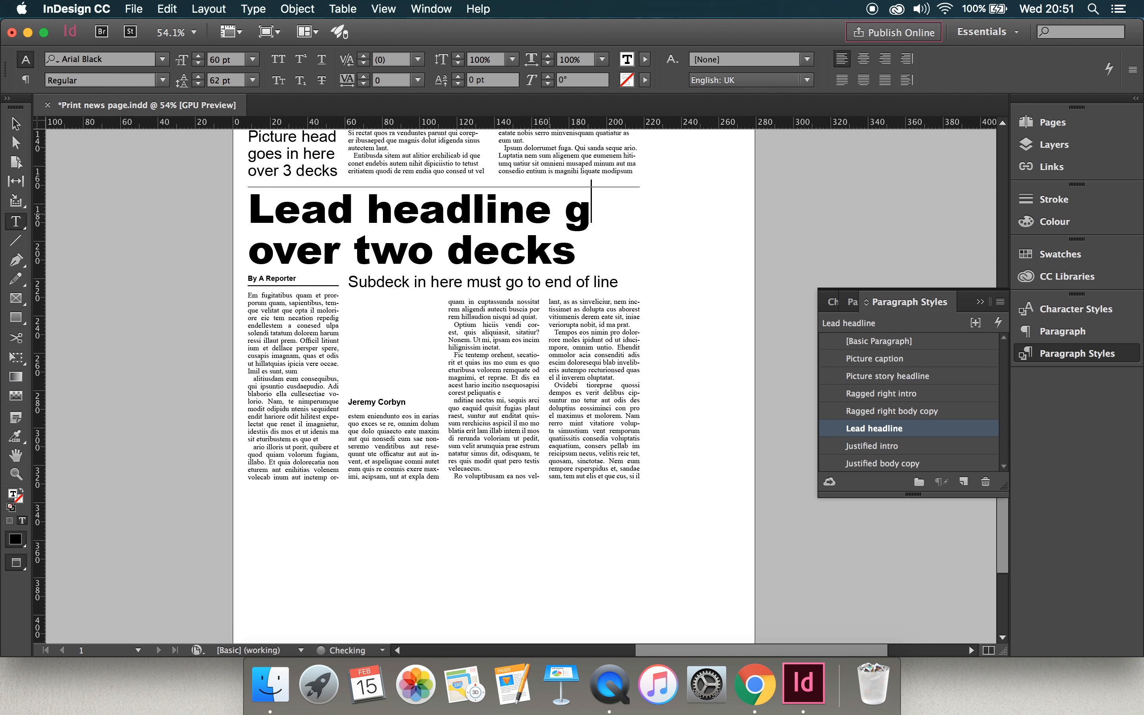
{"action": "type", "text": "o"}
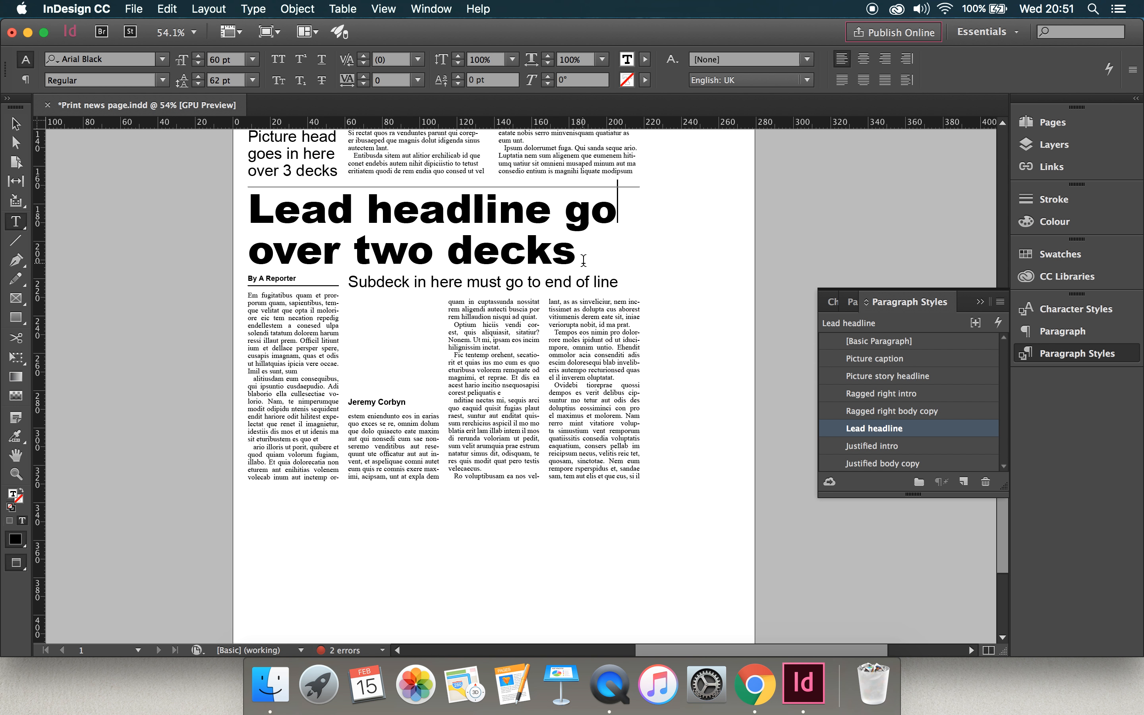
{"action": "type", "text": "..."}
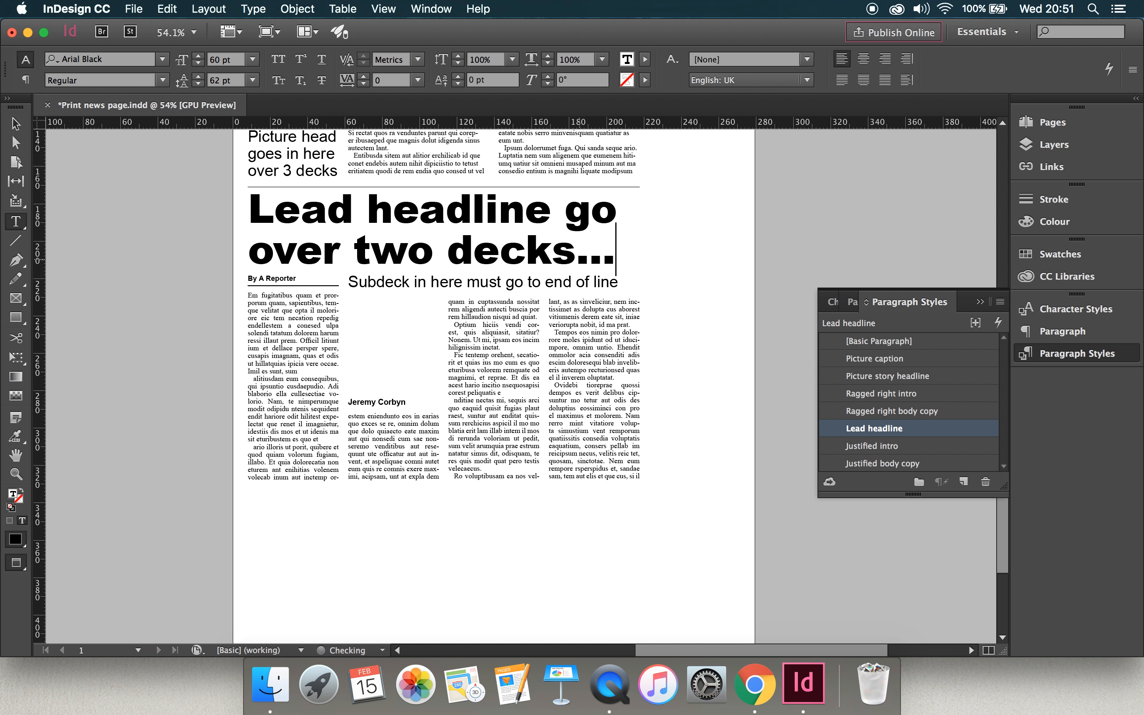
Try an ellipsis after "decks" at the end of the lead headline.
{"action": "scroll", "coordinate": [547, 265], "scroll_direction": "up", "scroll_amount": 3}
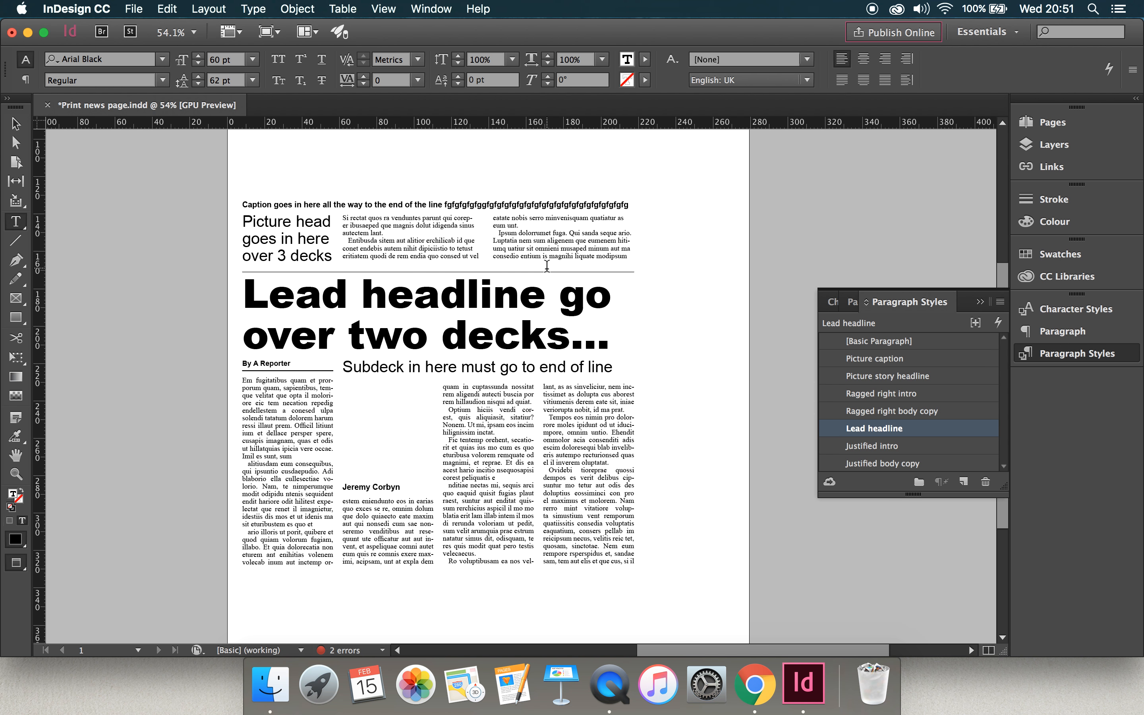
{"action": "scroll", "coordinate": [547, 265], "scroll_direction": "up", "scroll_amount": 8}
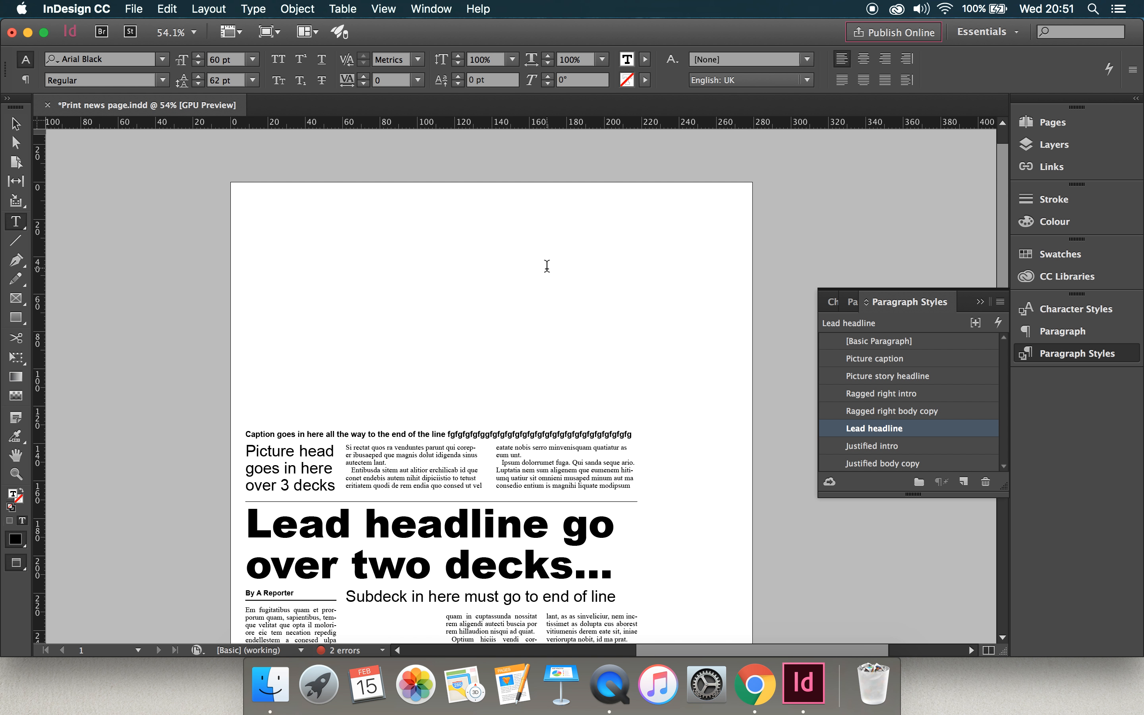
{"action": "scroll", "coordinate": [547, 266], "scroll_direction": "down", "scroll_amount": 5}
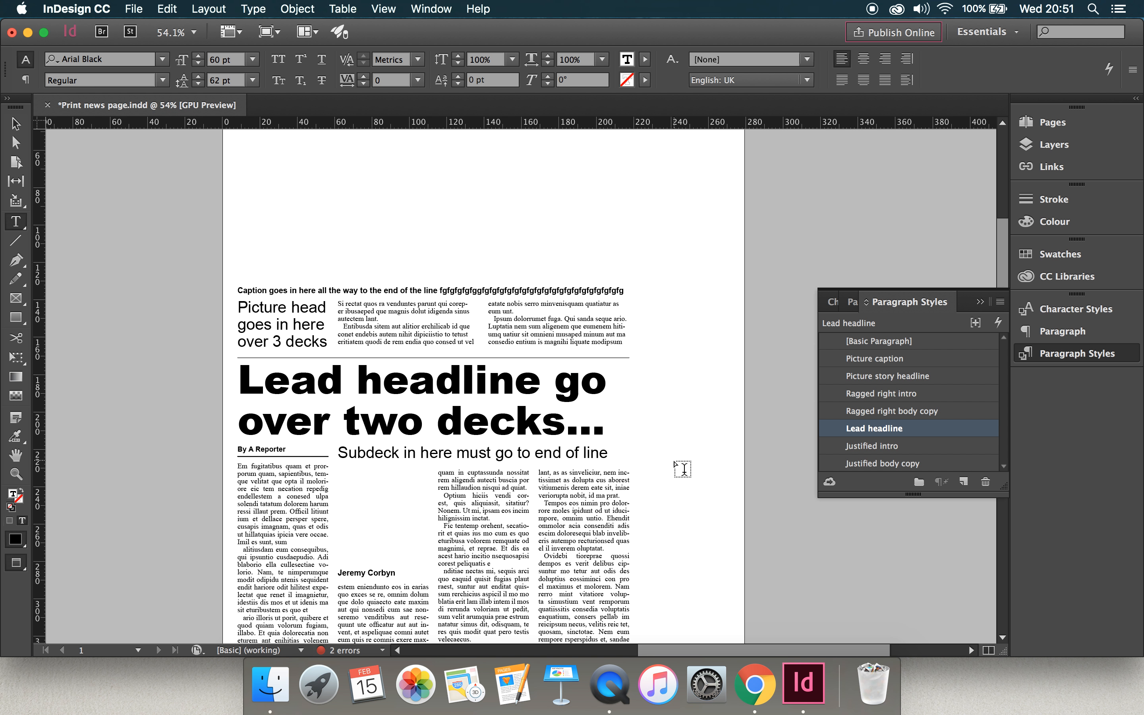
{"action": "scroll", "coordinate": [682, 468], "scroll_direction": "down", "scroll_amount": 3}
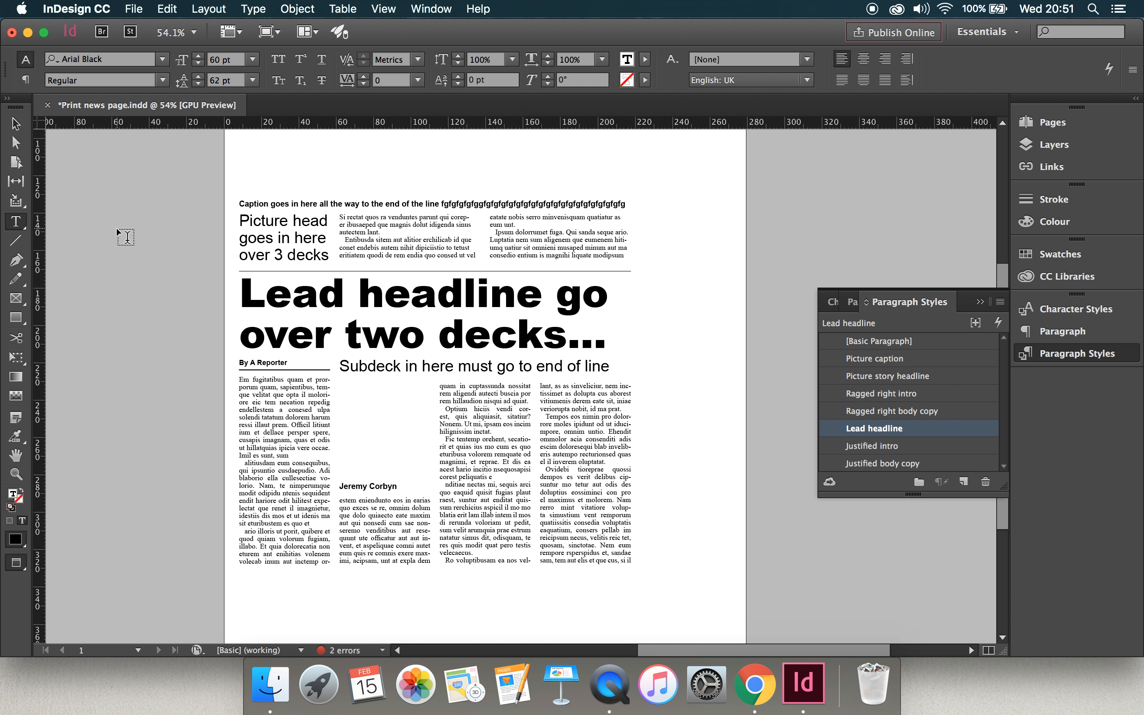
{"action": "type", "text": ".."}
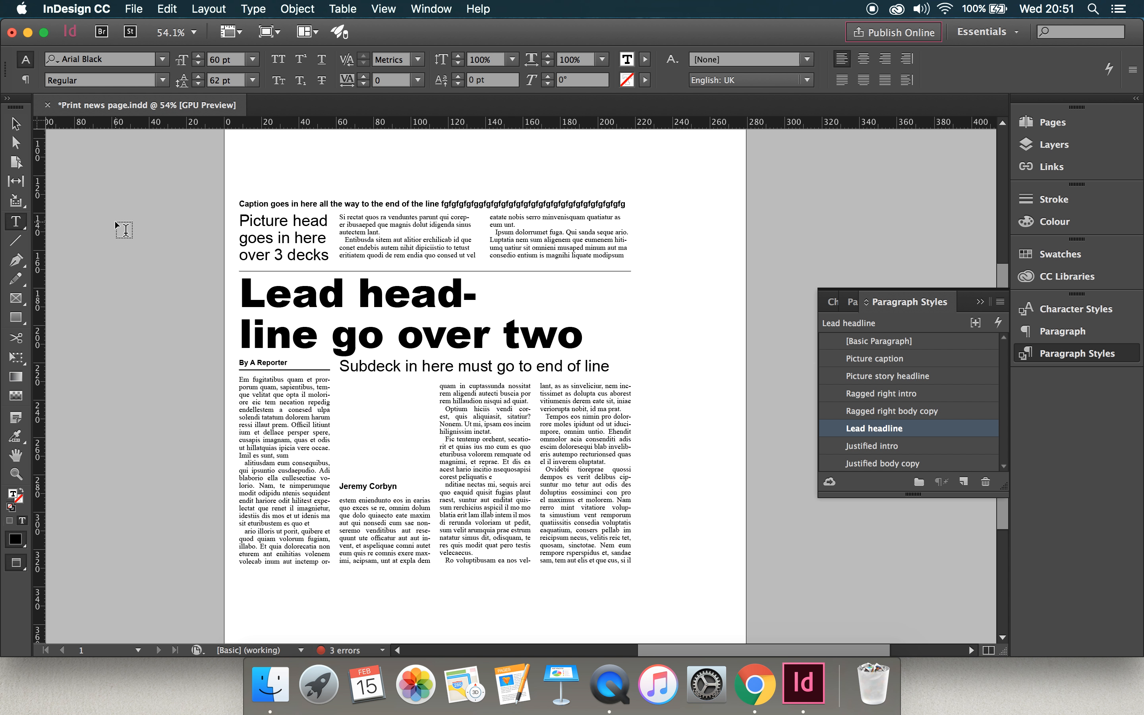
{"action": "key", "text": "BackSpace"}
{"action": "key", "text": "BackSpace"}
Leave the headline text, deselect everything and return to the normal view with guides and frame edges.
{"action": "key", "text": "Escape"}
{"action": "left_click", "coordinate": [116, 233]}
{"action": "key", "text": "w"}
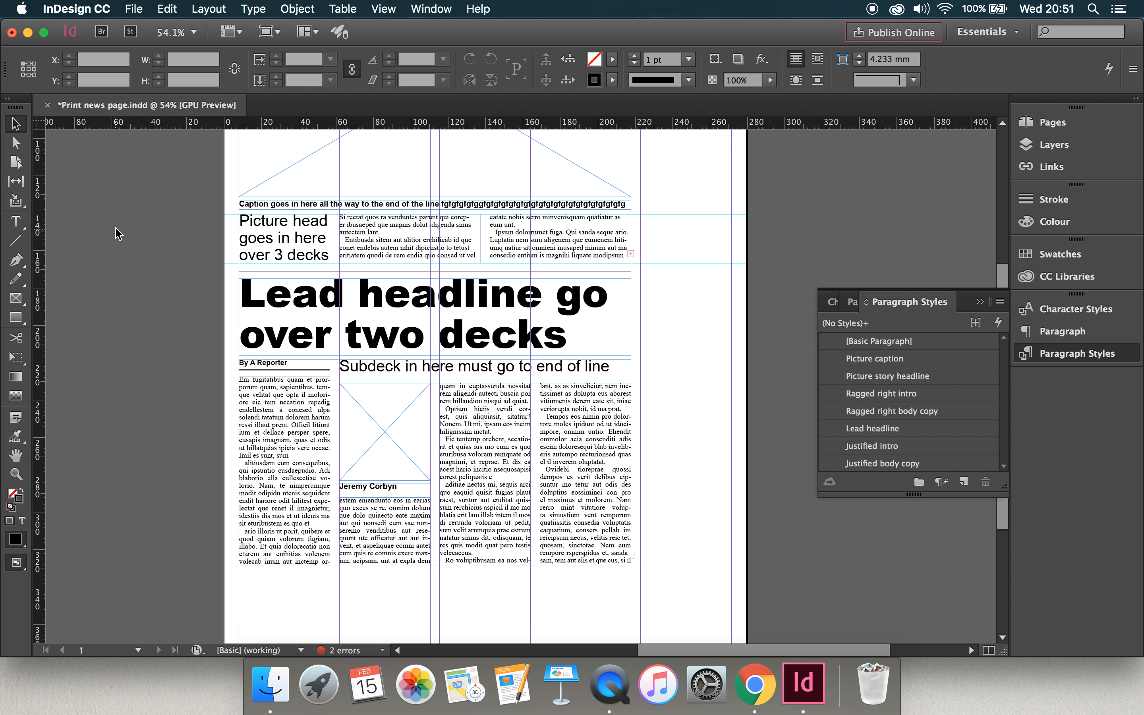
{"action": "scroll", "coordinate": [184, 284], "scroll_direction": "up", "scroll_amount": 5}
{"action": "scroll", "coordinate": [184, 284], "scroll_direction": "down", "scroll_amount": 6}
{"action": "scroll", "coordinate": [185, 290], "scroll_direction": "down", "scroll_amount": 5}
{"action": "scroll", "coordinate": [184, 290], "scroll_direction": "up", "scroll_amount": 6}
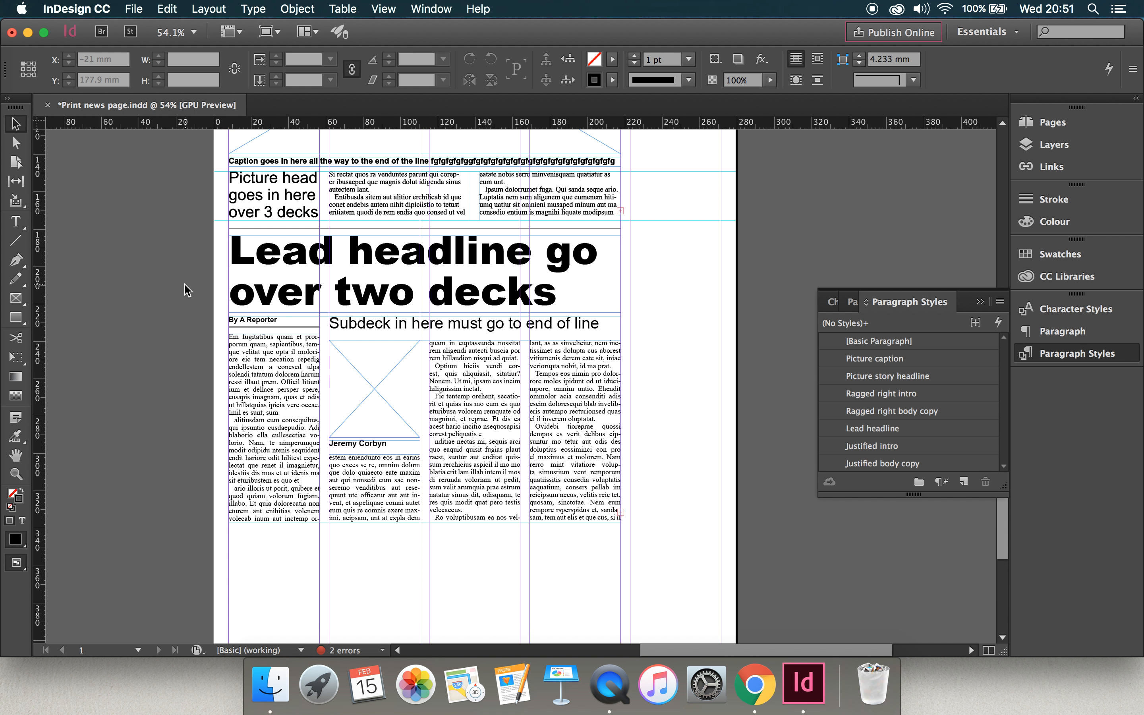
{"action": "scroll", "coordinate": [184, 290], "scroll_direction": "down", "scroll_amount": 3}
{"action": "scroll", "coordinate": [185, 290], "scroll_direction": "up", "scroll_amount": 4}
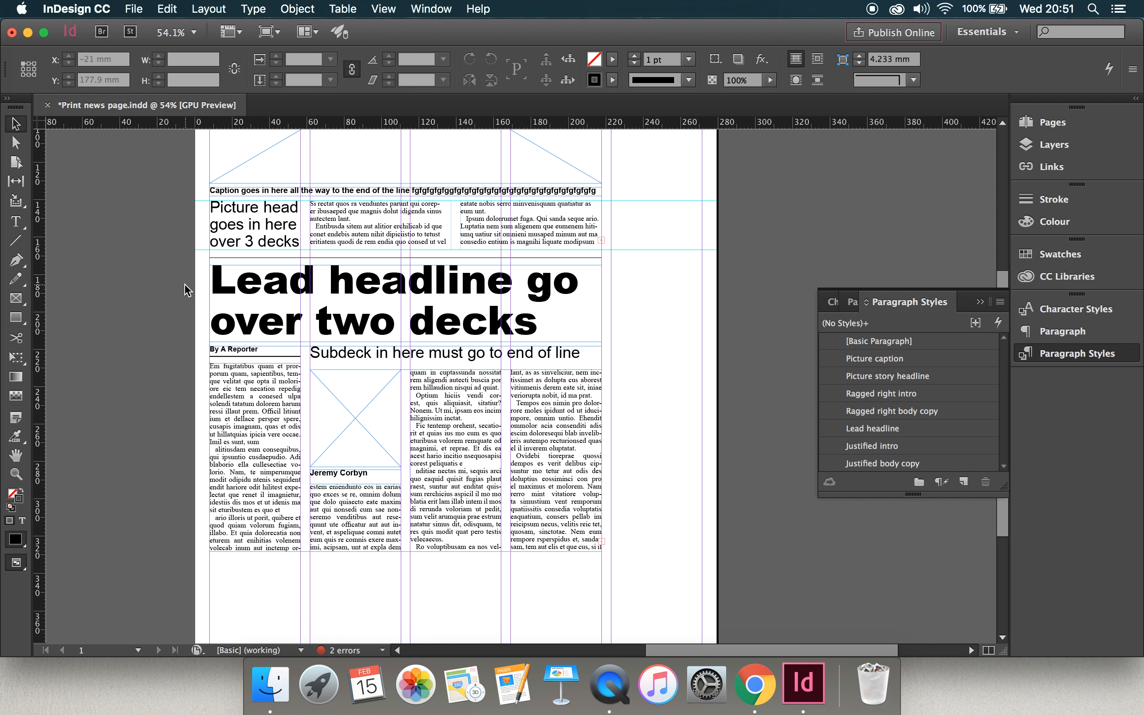
Duplicate the 0.5 pt rule above the lead headline and place the copy beneath the lead story at Y 332.4 mm.
{"action": "left_click", "coordinate": [445, 257]}
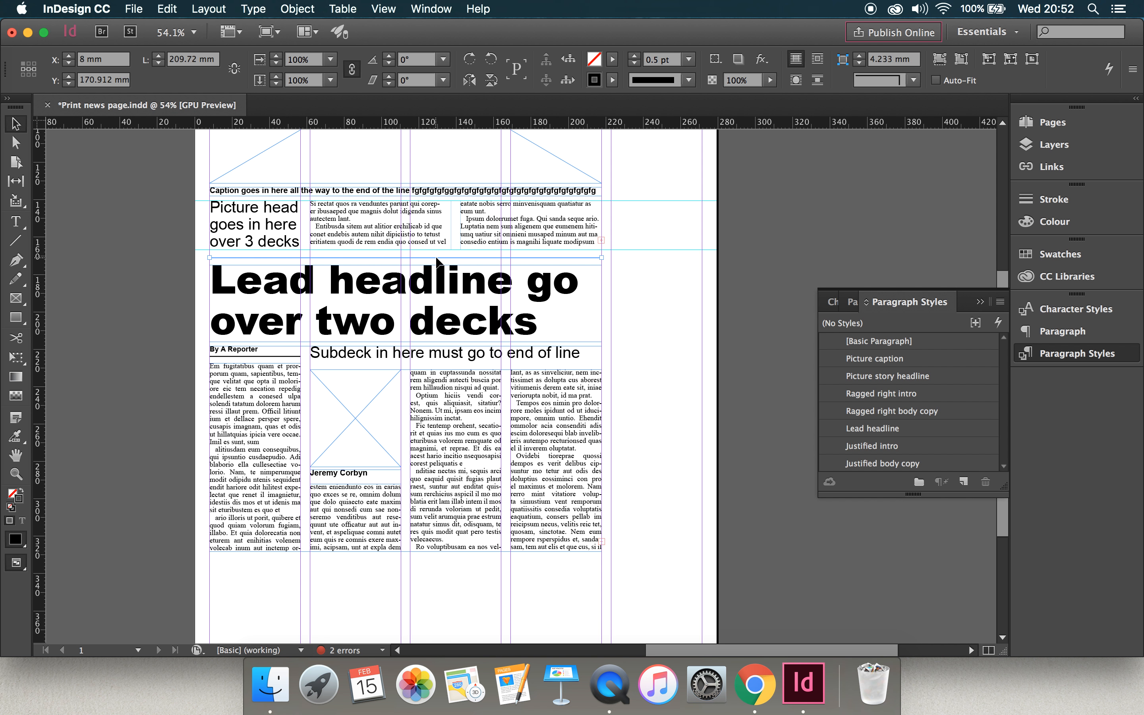
{"action": "left_click_drag", "start_coordinate": [437, 260], "coordinate": [435, 560]}
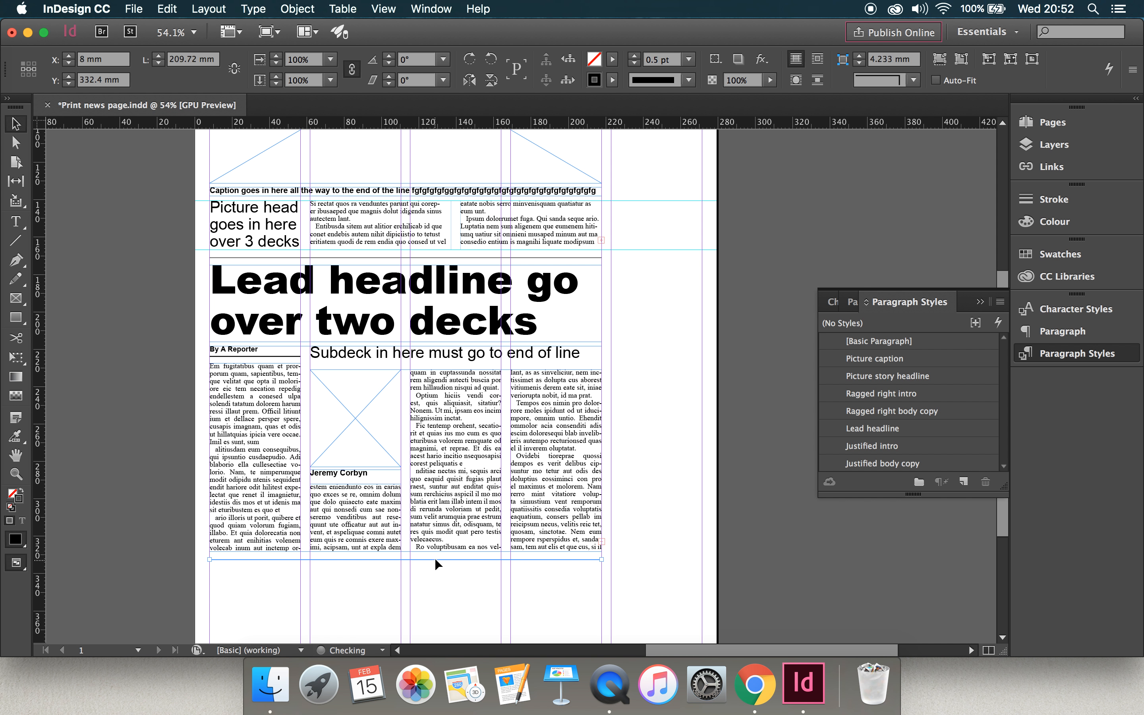
{"action": "left_click", "coordinate": [672, 341]}
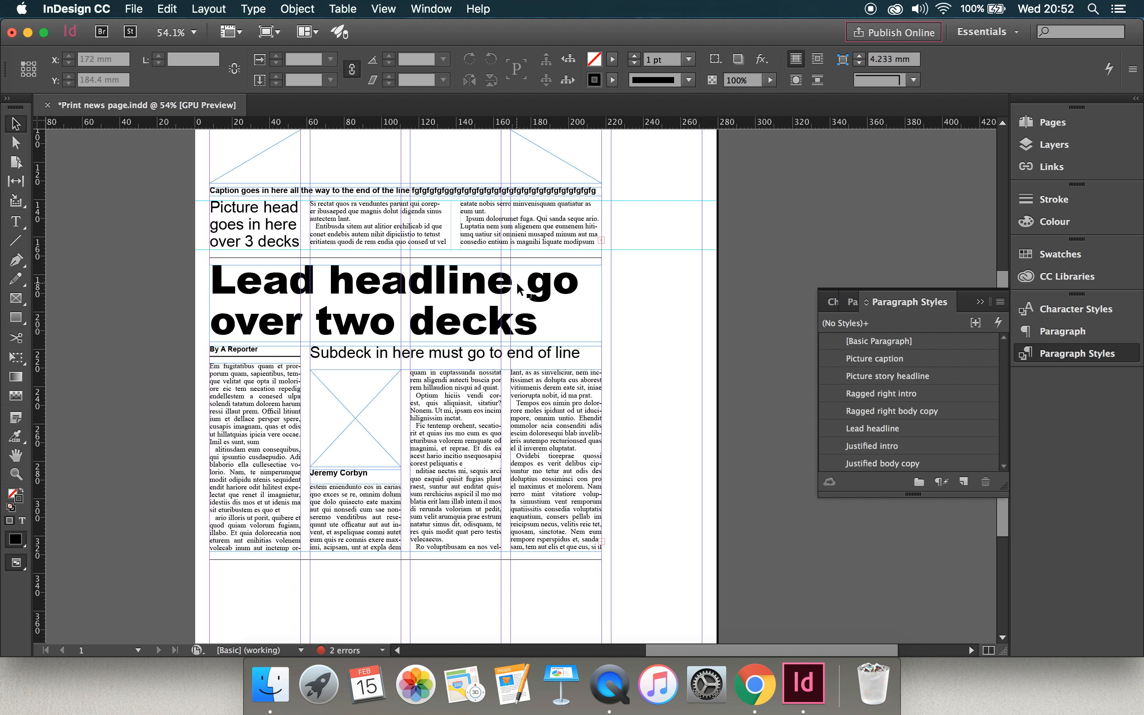
{"action": "scroll", "coordinate": [544, 326], "scroll_direction": "up", "scroll_amount": 5}
{"action": "scroll", "coordinate": [520, 289], "scroll_direction": "down", "scroll_amount": 6}
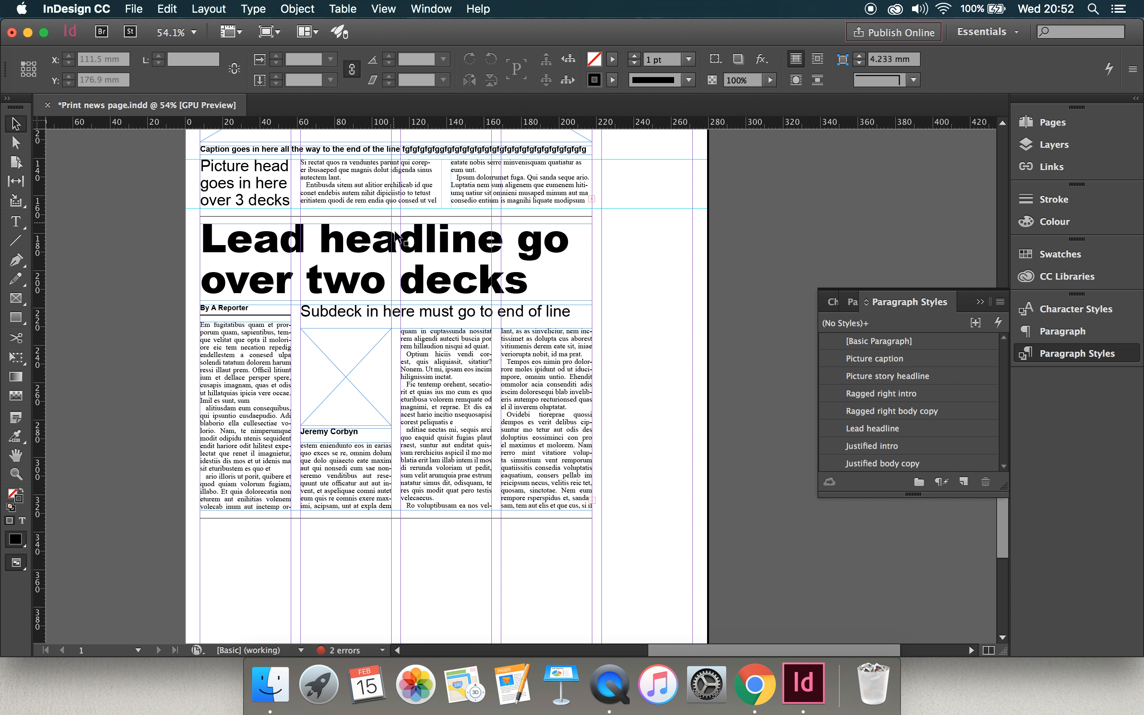
{"action": "scroll", "coordinate": [385, 533], "scroll_direction": "down", "scroll_amount": 3}
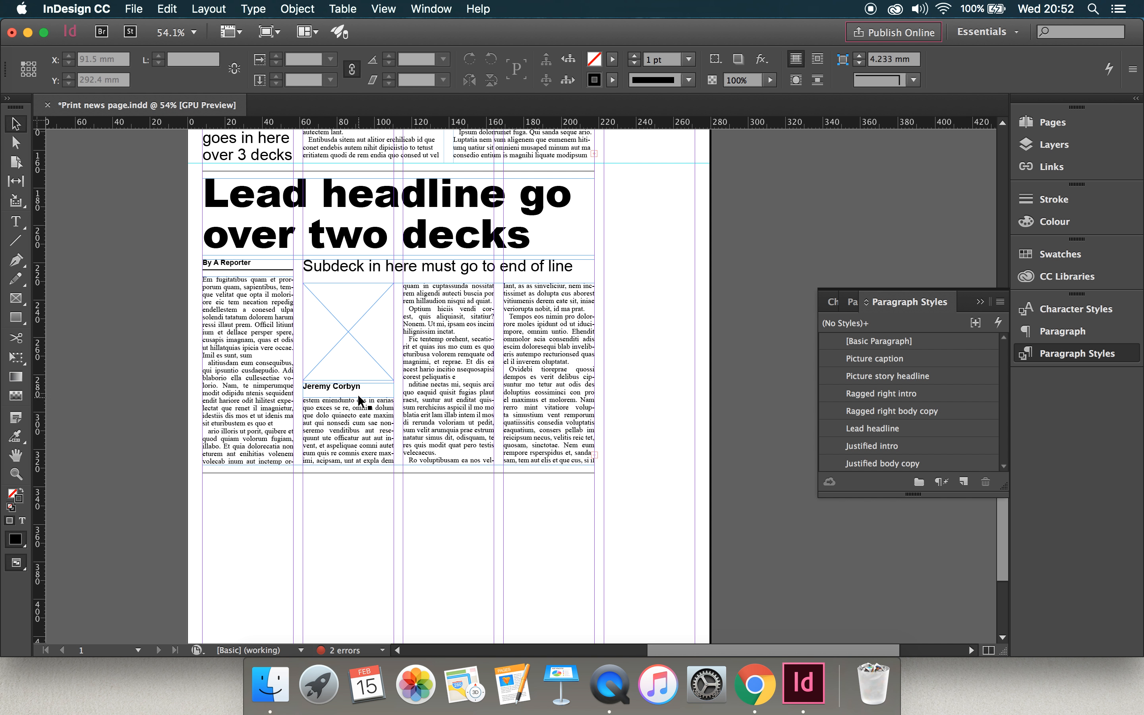
{"action": "scroll", "coordinate": [408, 431], "scroll_direction": "down", "scroll_amount": 6}
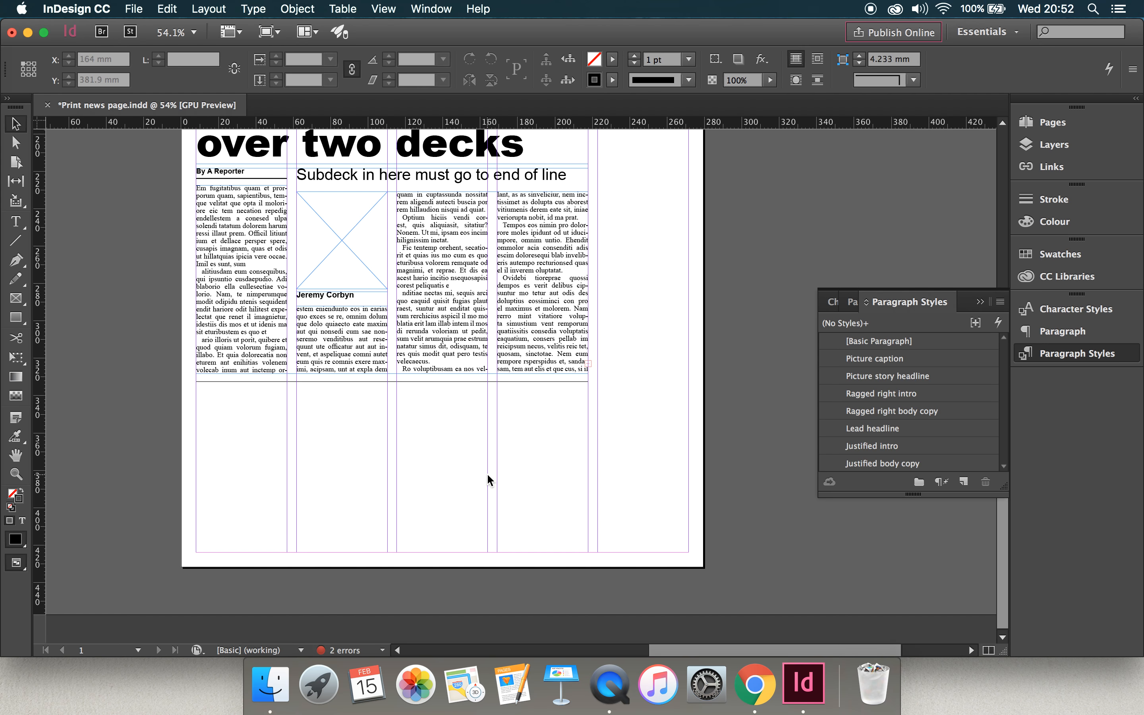
{"action": "scroll", "coordinate": [488, 478], "scroll_direction": "up", "scroll_amount": 15}
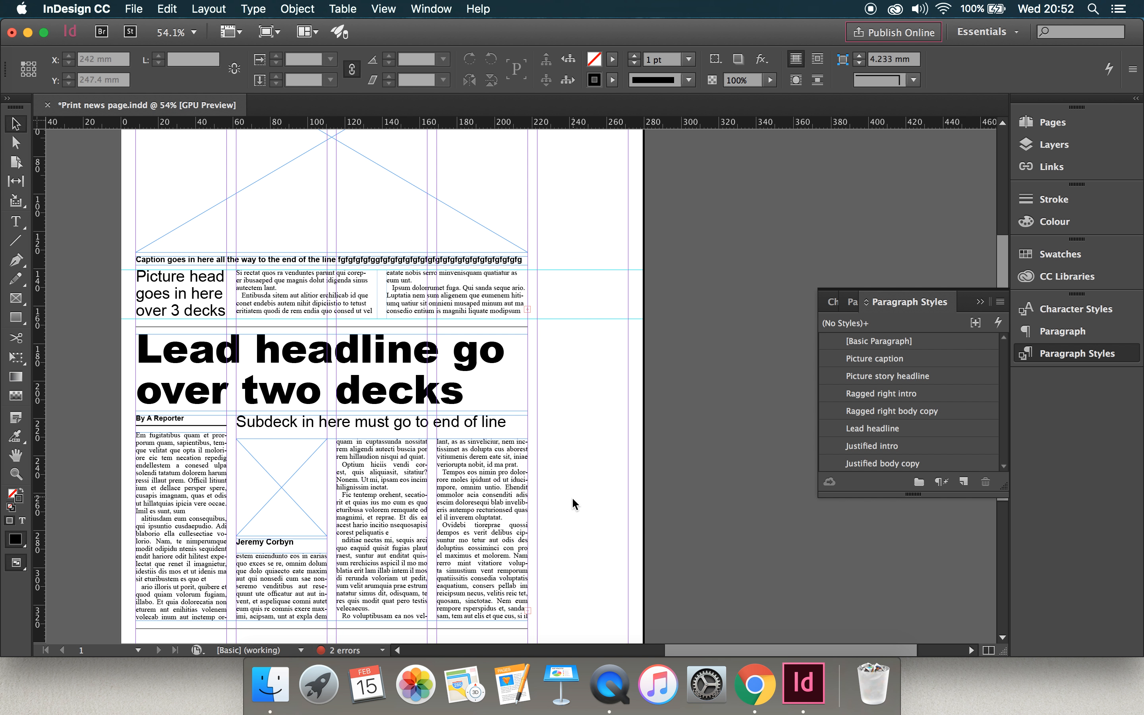